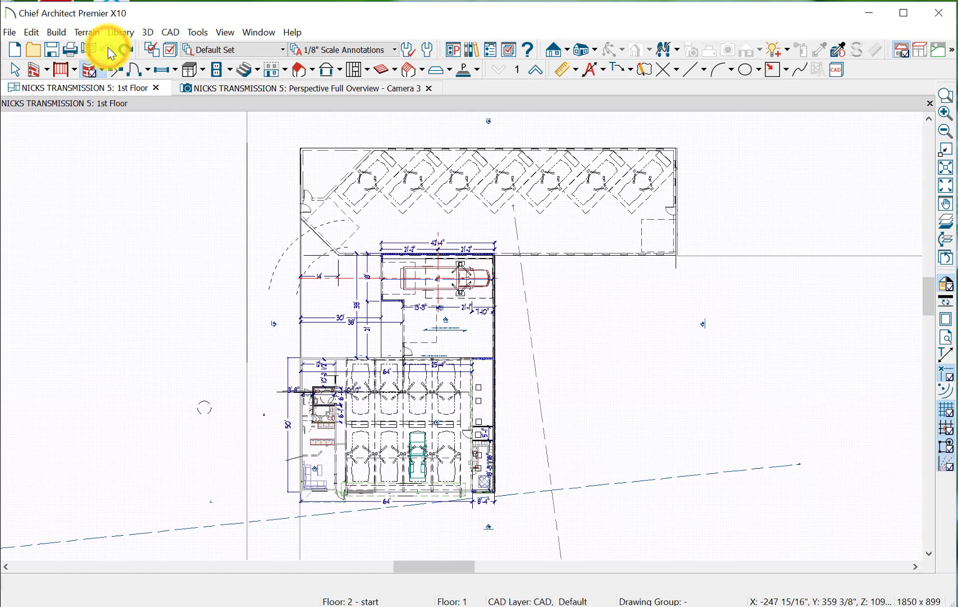
Undo the last change to the first-floor plan and redo it
{"action": "left_click", "coordinate": [107, 49]}
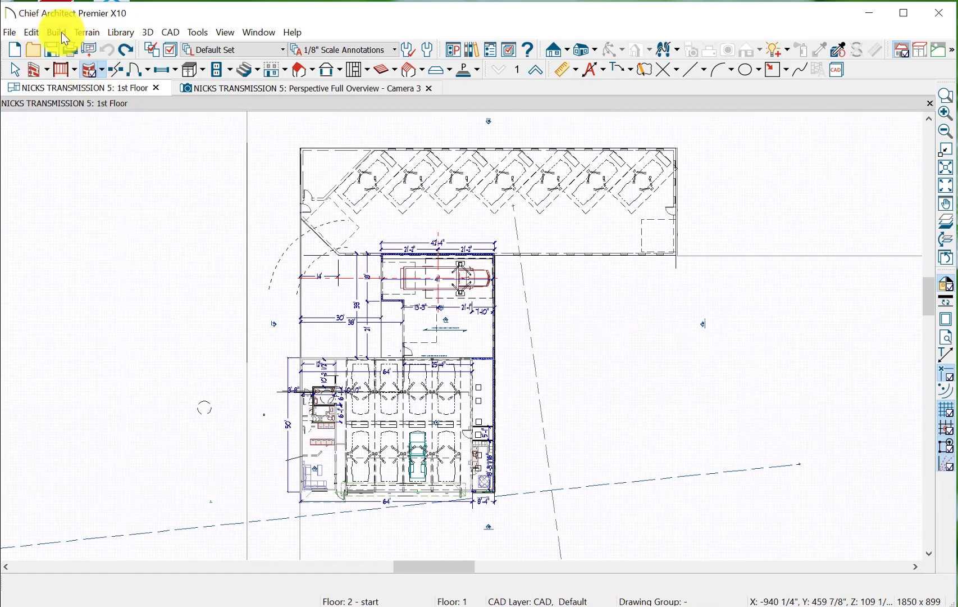
{"action": "left_click", "coordinate": [34, 32]}
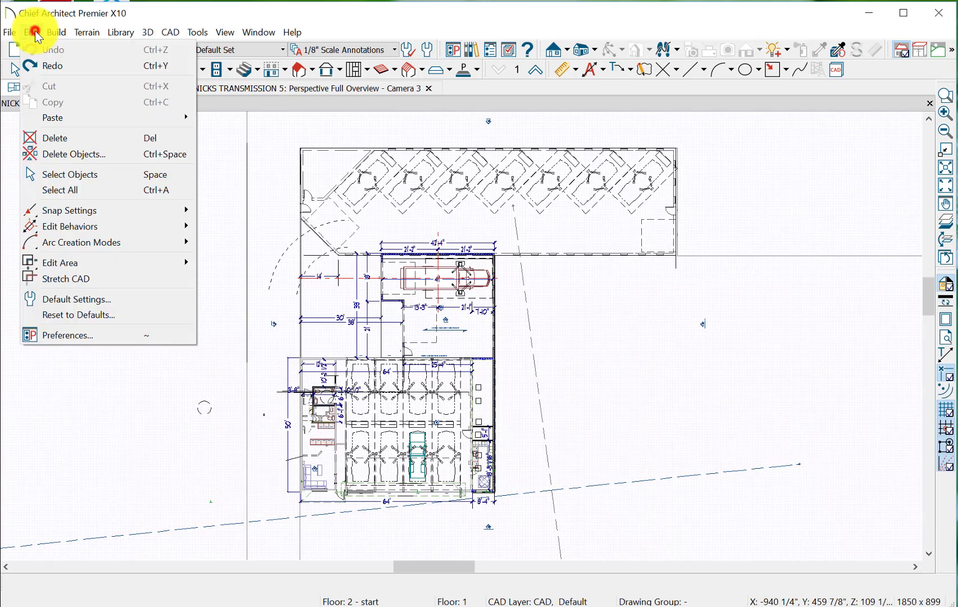
{"action": "left_click", "coordinate": [44, 70]}
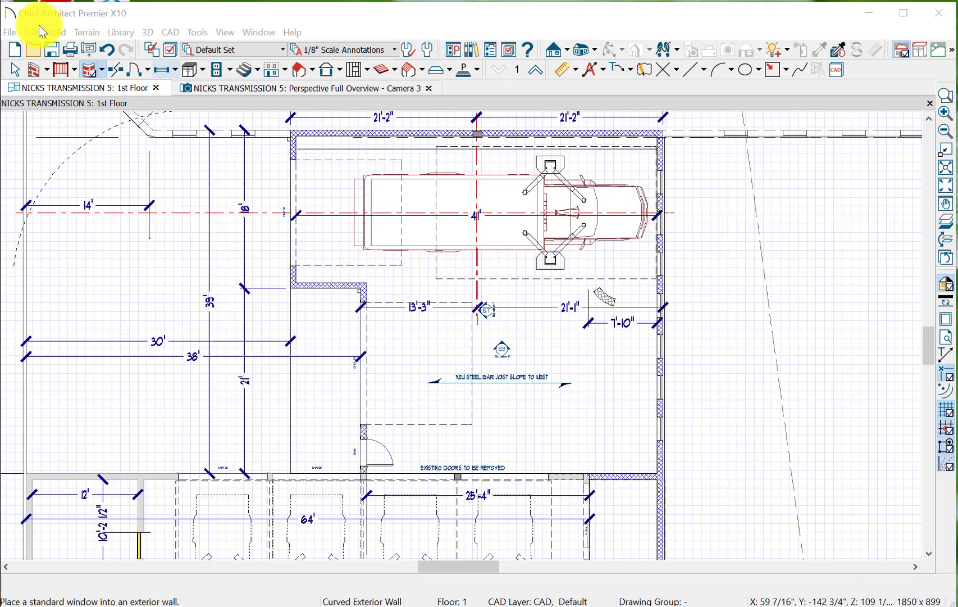
{"action": "left_click", "coordinate": [31, 32]}
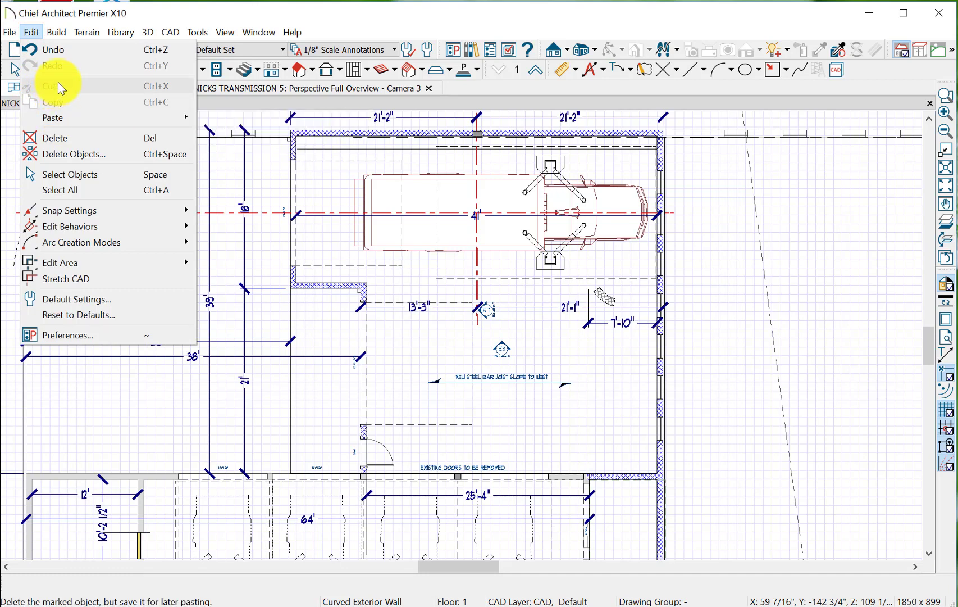
{"action": "left_click", "coordinate": [661, 180]}
{"action": "left_click", "coordinate": [662, 180]}
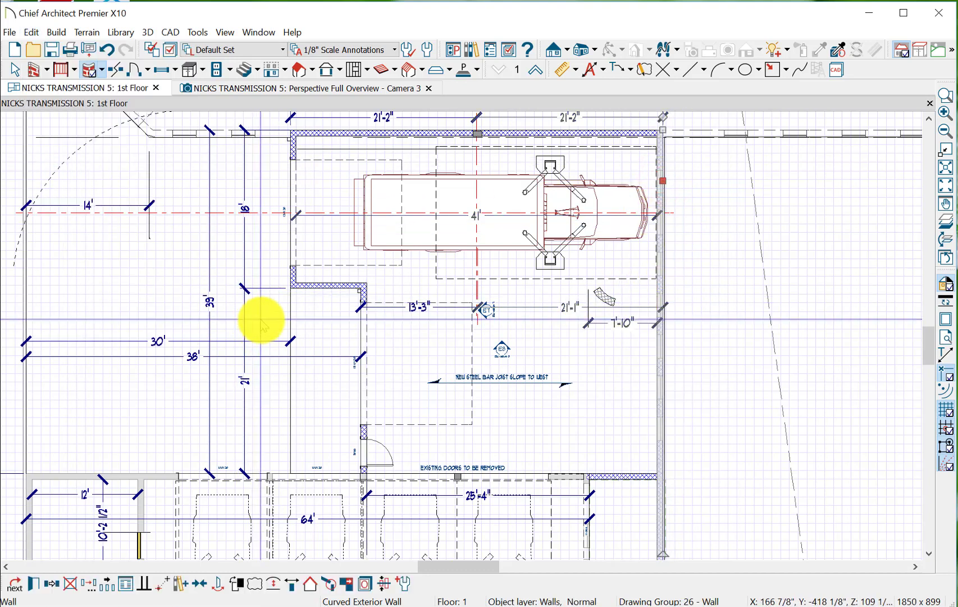
{"action": "key", "text": "Escape"}
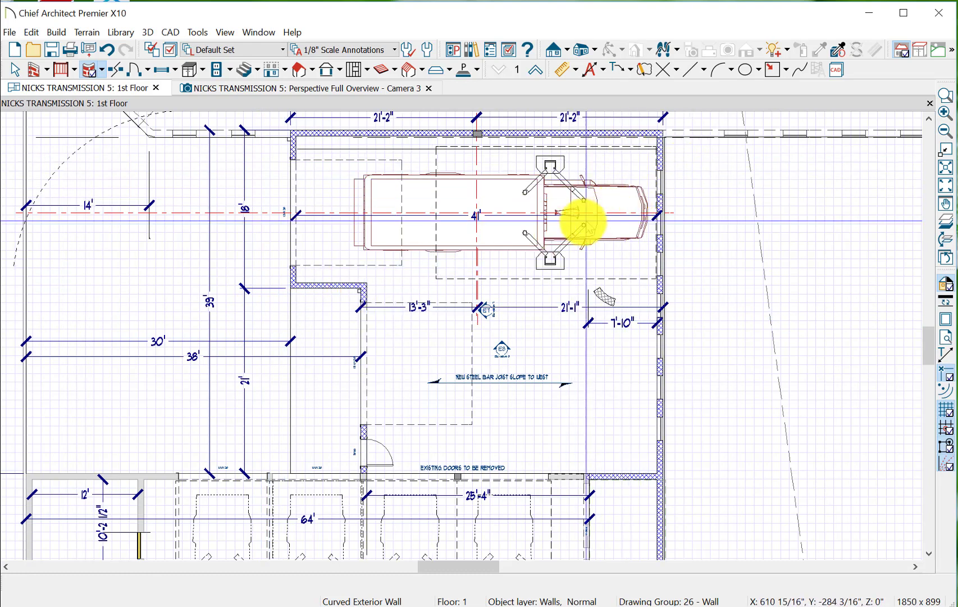
Cut the truck fixture from the upper service bay, and undo the cut
{"action": "left_click", "coordinate": [493, 195]}
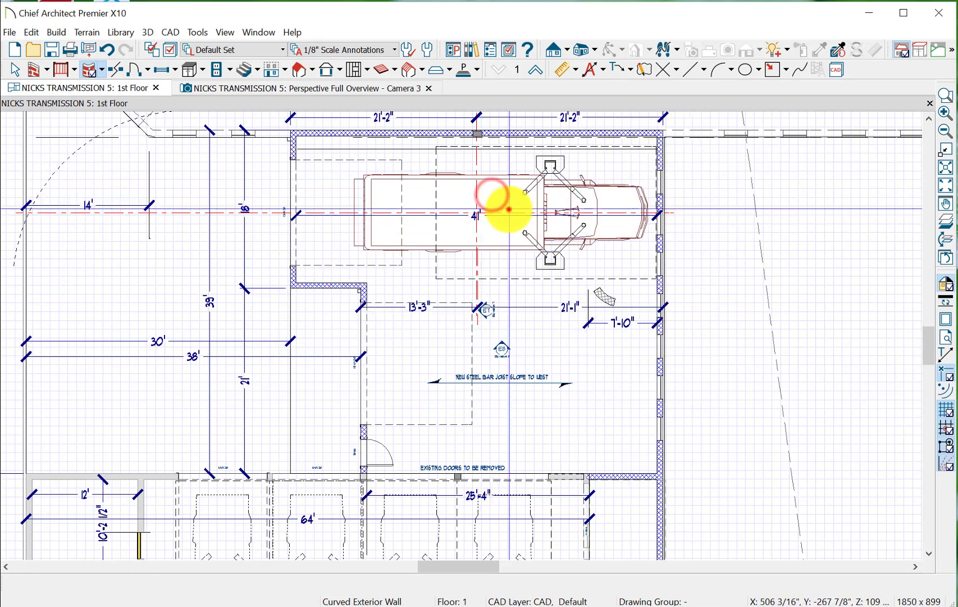
{"action": "left_click", "coordinate": [15, 69]}
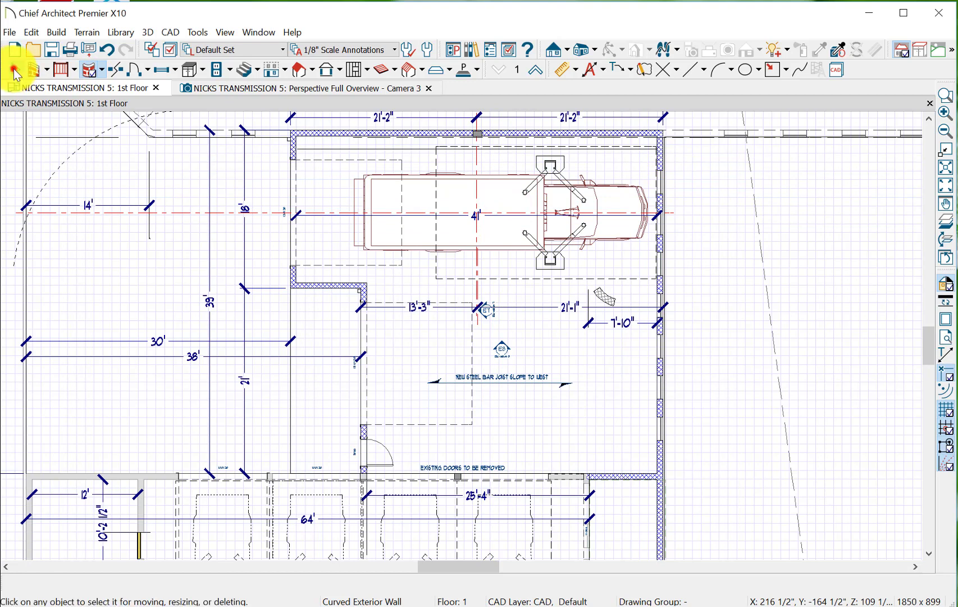
{"action": "left_click", "coordinate": [500, 242]}
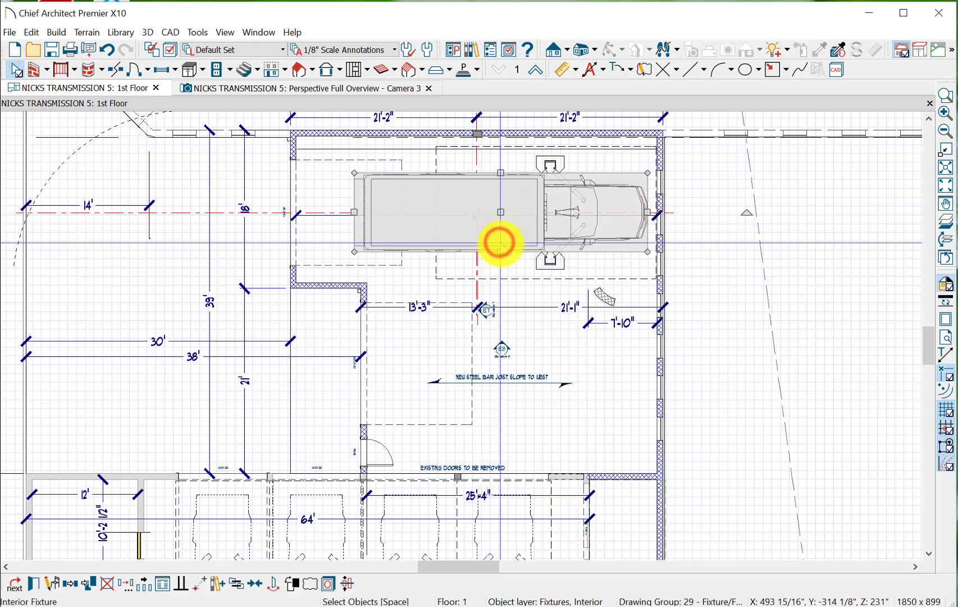
{"action": "left_click", "coordinate": [31, 32]}
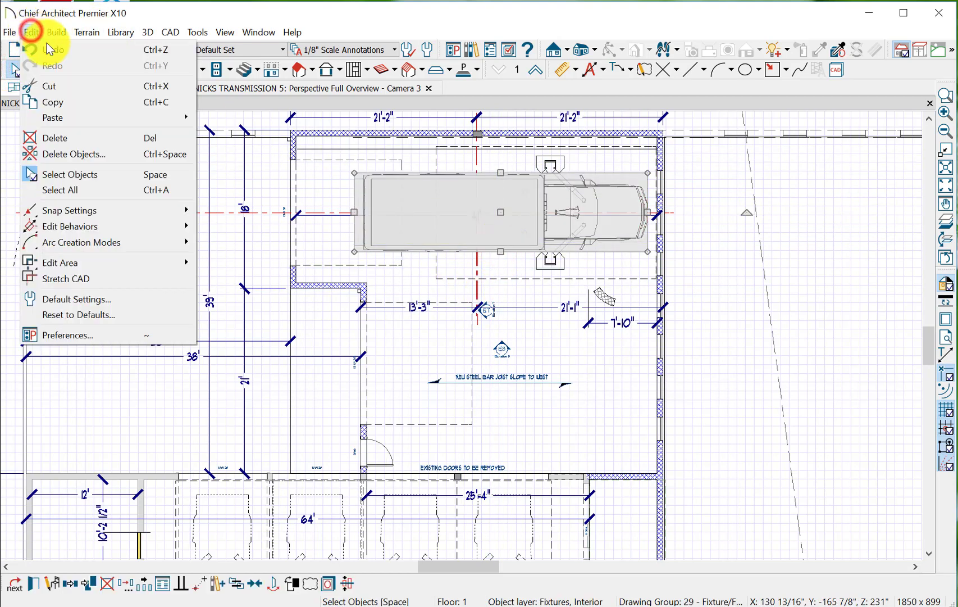
{"action": "left_click", "coordinate": [54, 85]}
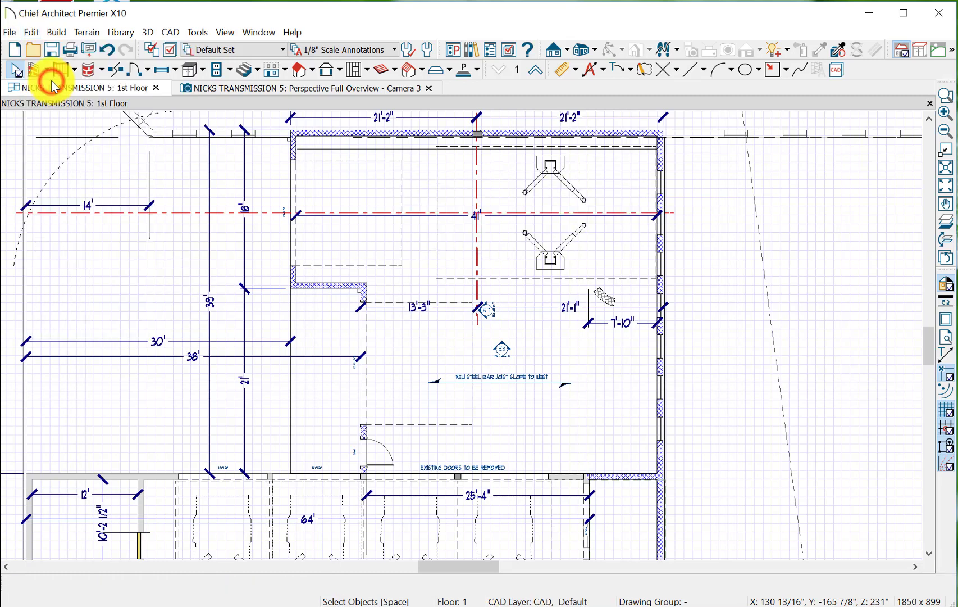
{"action": "left_click", "coordinate": [110, 55]}
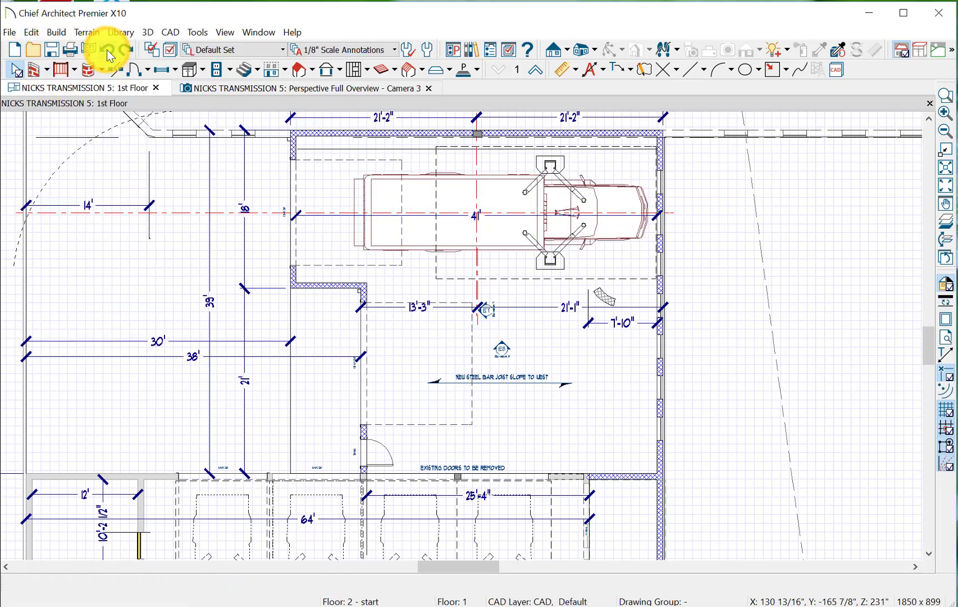
Copy the truck fixture in the upper service bay
{"action": "left_click", "coordinate": [31, 33]}
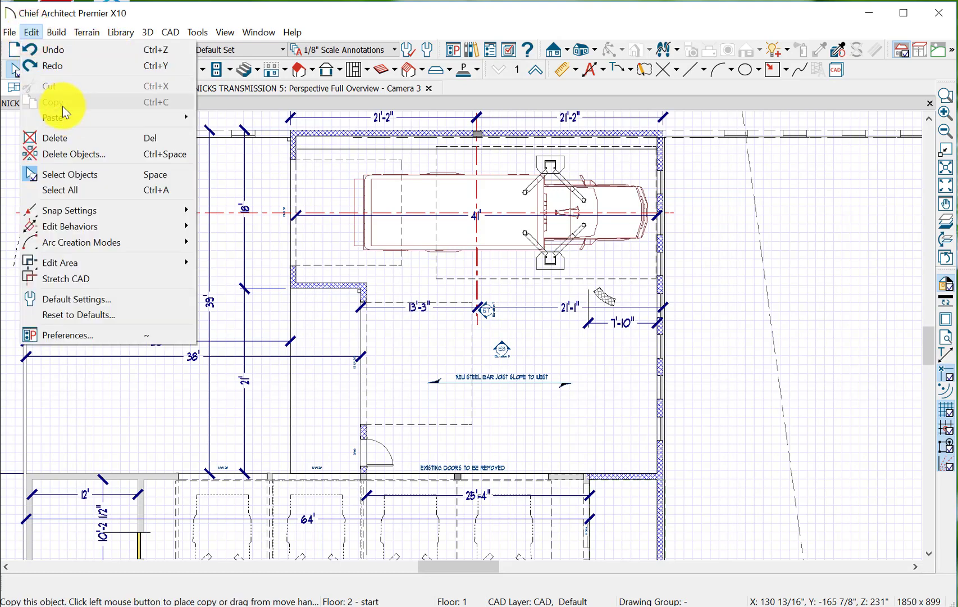
{"action": "left_click", "coordinate": [465, 211]}
{"action": "left_click", "coordinate": [463, 210]}
{"action": "left_click", "coordinate": [456, 204]}
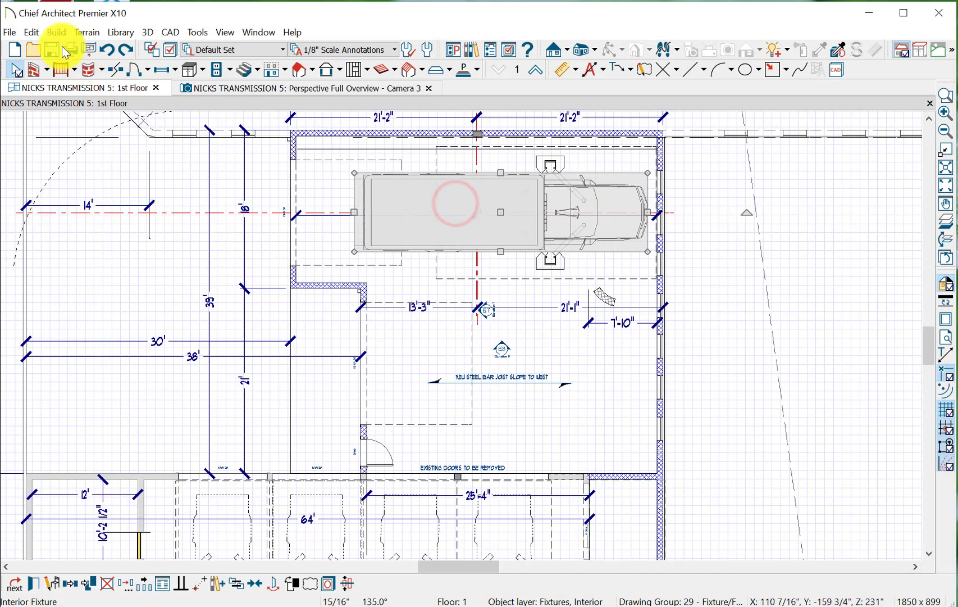
{"action": "left_click", "coordinate": [31, 32]}
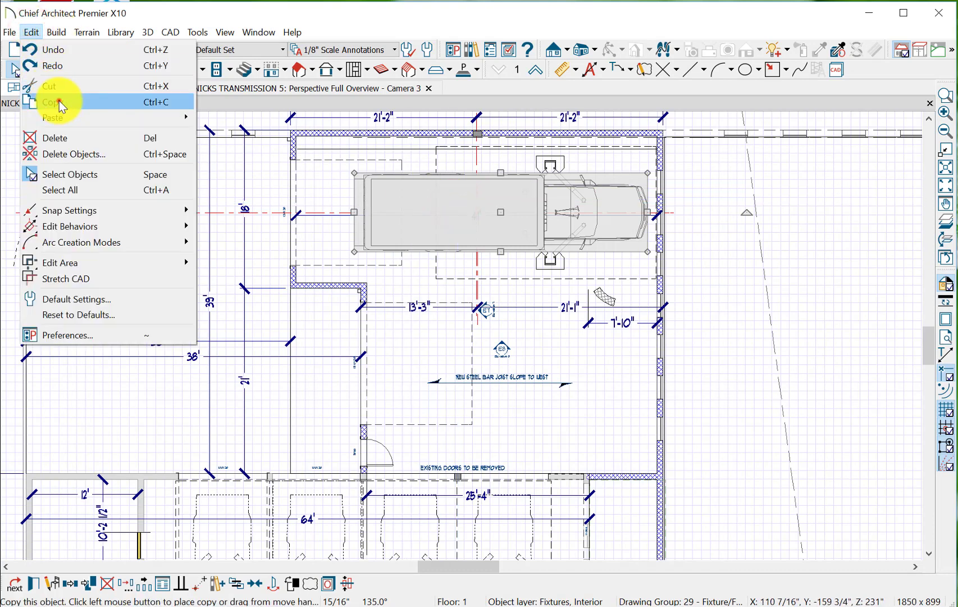
{"action": "left_click", "coordinate": [59, 101]}
Paste the copied truck into the open area east of the building
{"action": "left_click", "coordinate": [31, 33]}
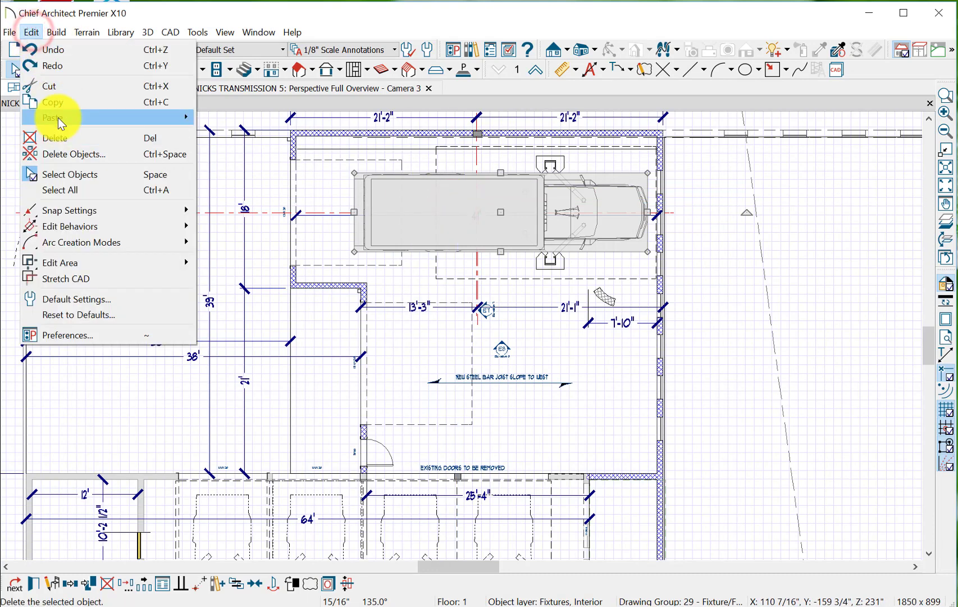
{"action": "mouse_move", "coordinate": [58, 117]}
{"action": "left_click", "coordinate": [240, 119]}
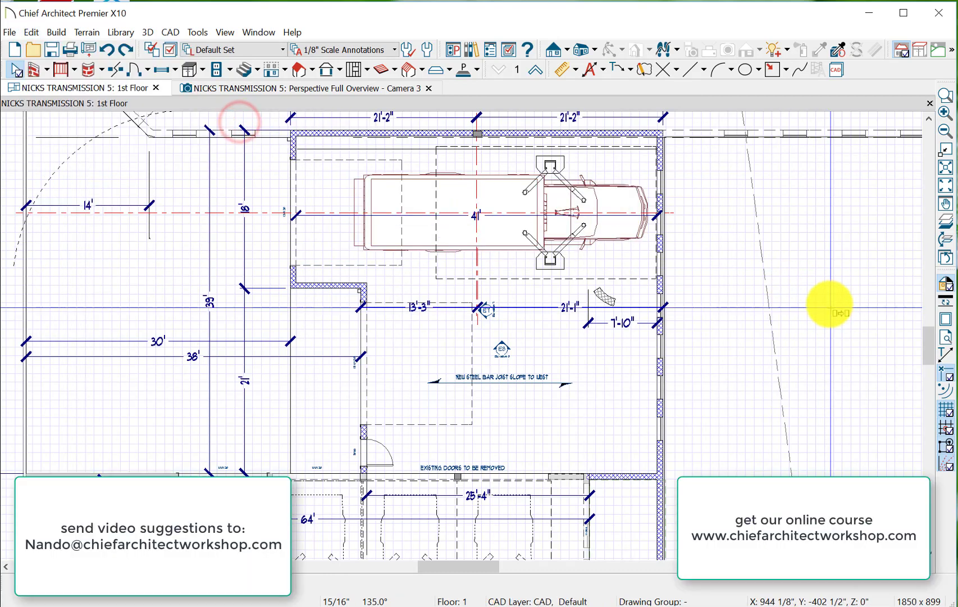
{"action": "left_click", "coordinate": [832, 299]}
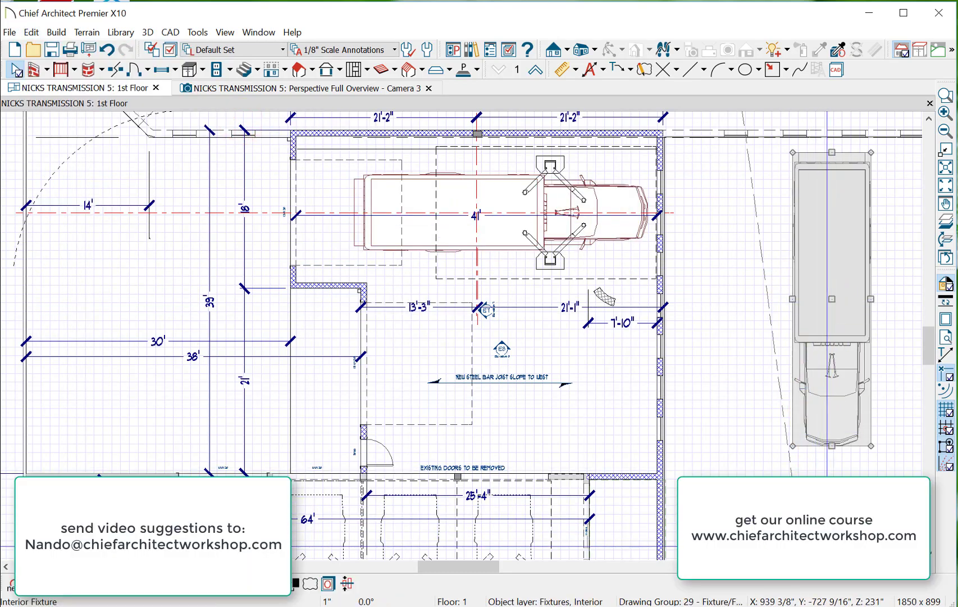
Rotate the pasted truck to face east, and undo the edits back to before the paste
{"action": "left_click_drag", "start_coordinate": [833, 548], "coordinate": [952, 315]}
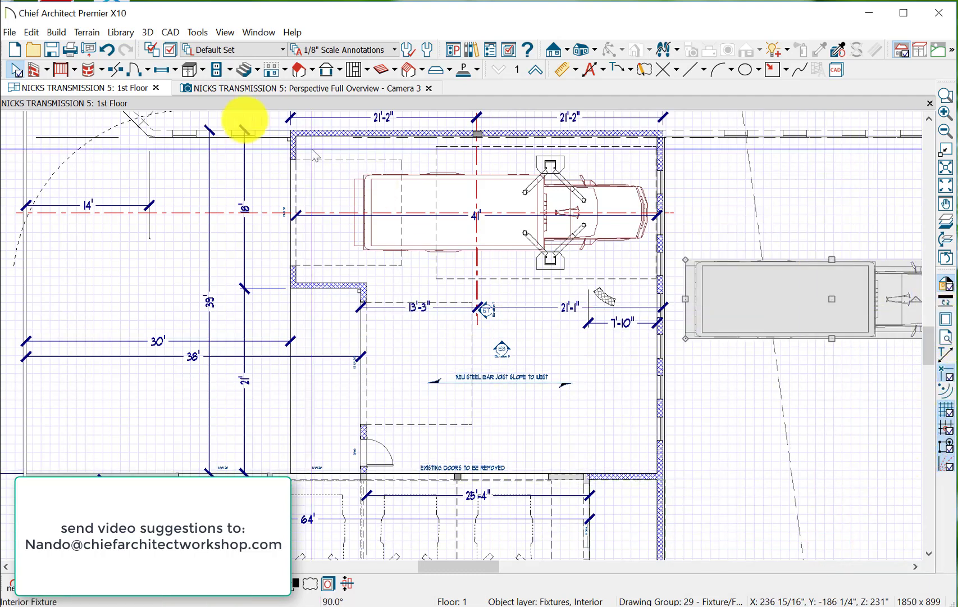
{"action": "left_click", "coordinate": [106, 51]}
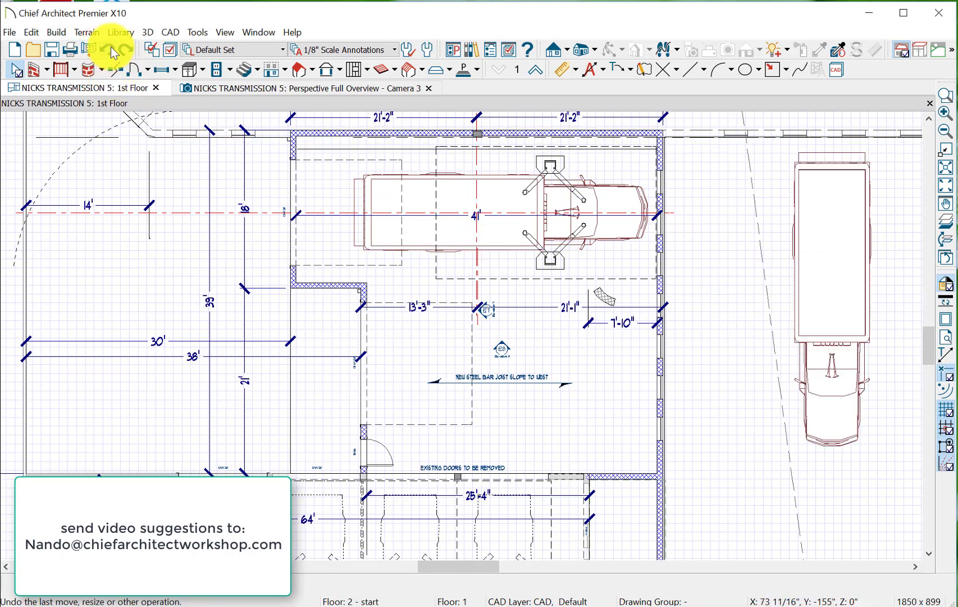
{"action": "left_click", "coordinate": [111, 52]}
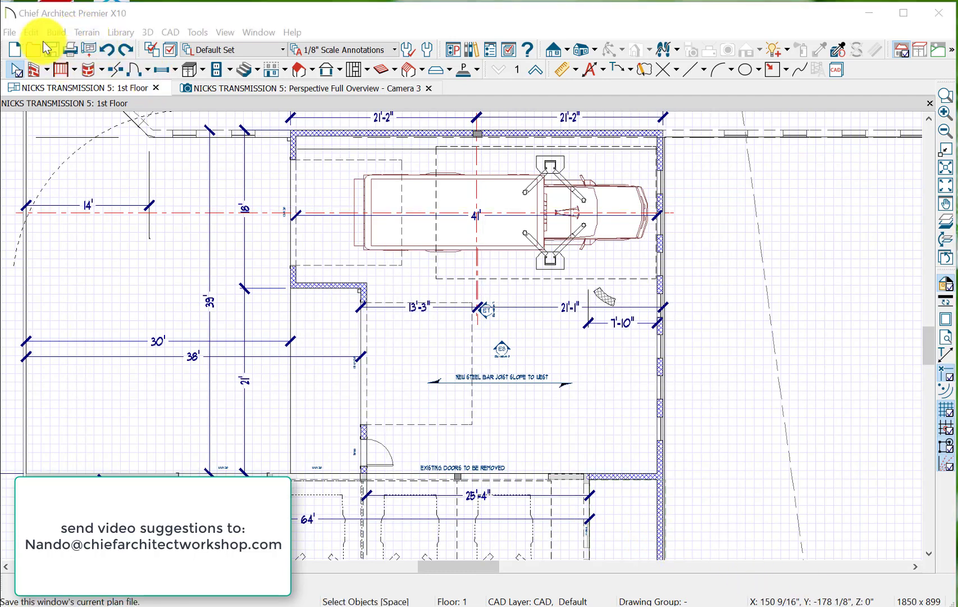
Delete the truck fixture from the upper service bay, and undo the deletion
{"action": "left_click", "coordinate": [32, 31]}
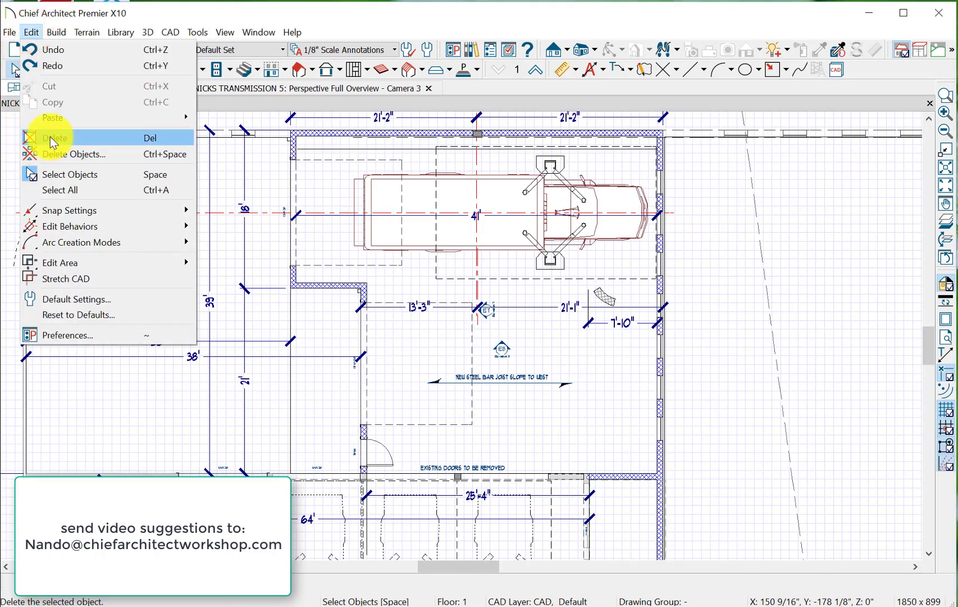
{"action": "left_click", "coordinate": [81, 136]}
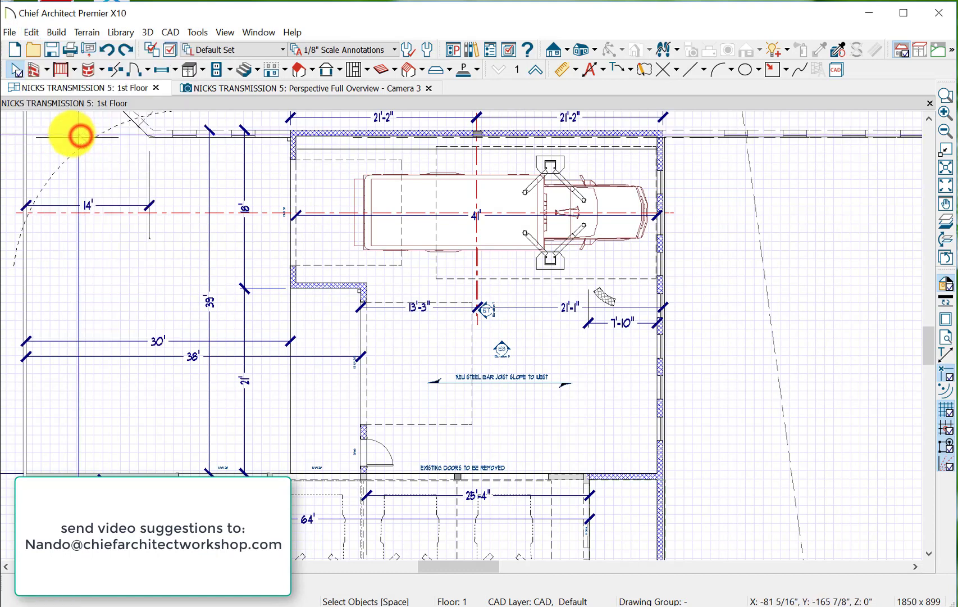
{"action": "left_click", "coordinate": [449, 232]}
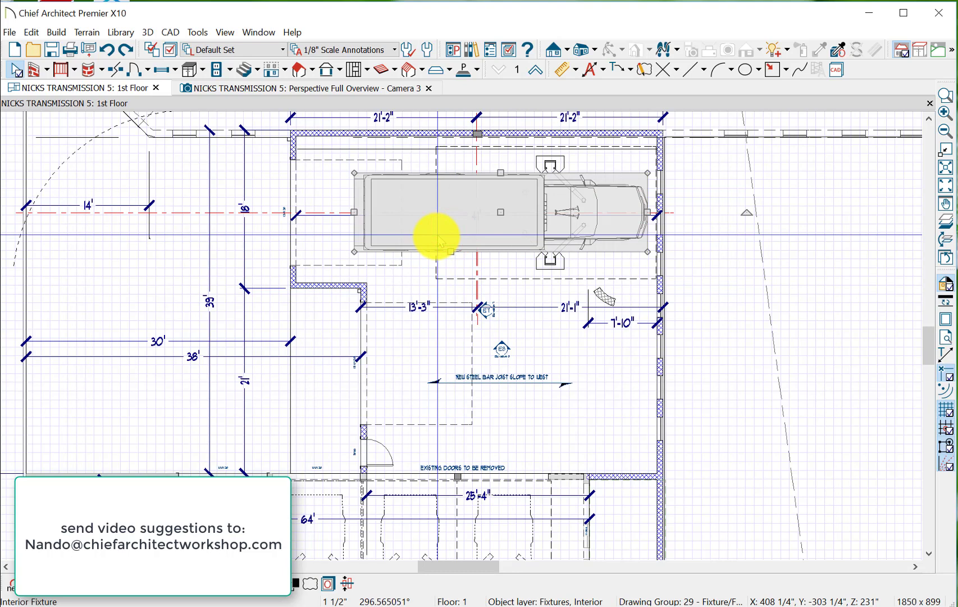
{"action": "key", "text": "Delete"}
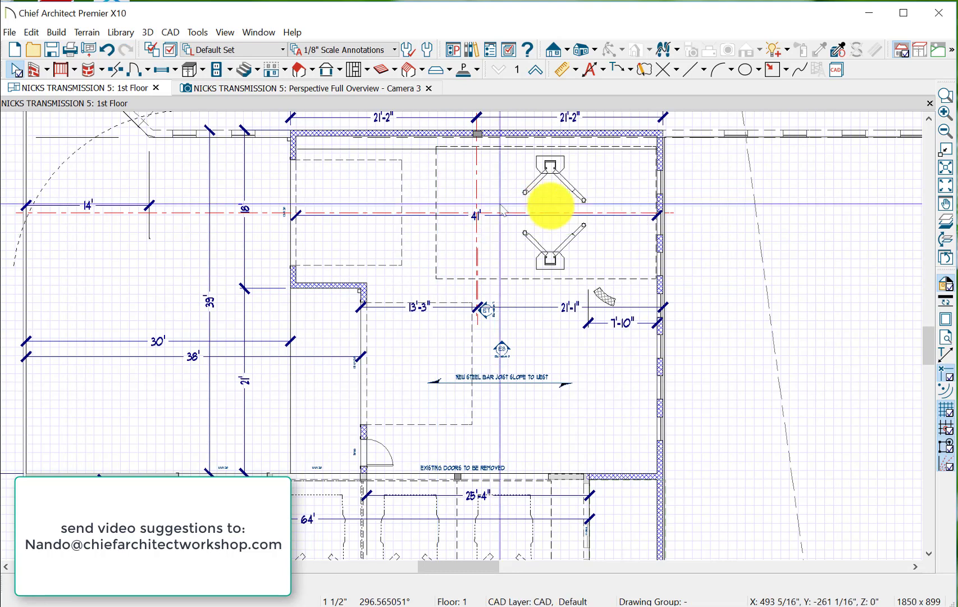
{"action": "left_click", "coordinate": [31, 32]}
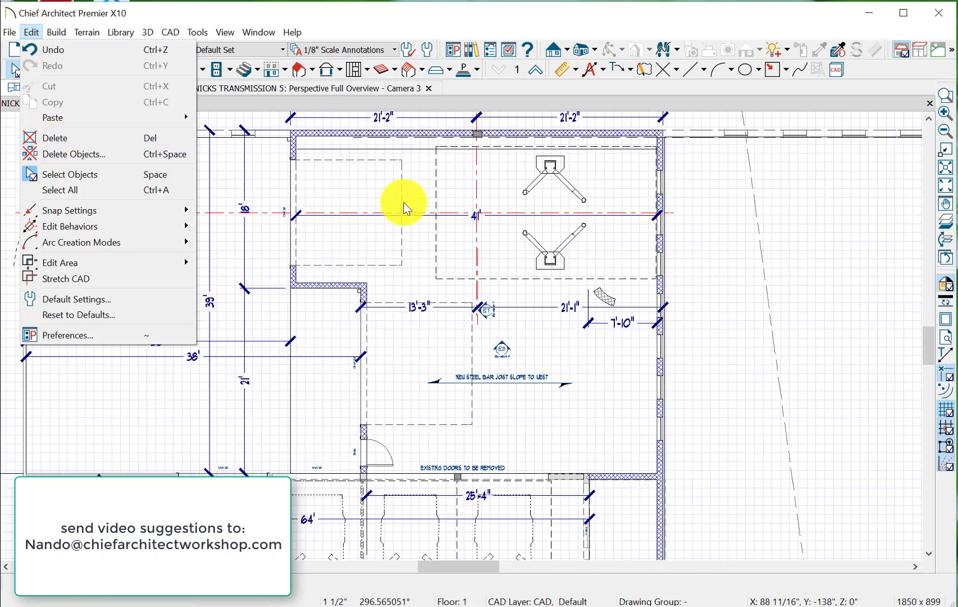
{"action": "mouse_move", "coordinate": [104, 39]}
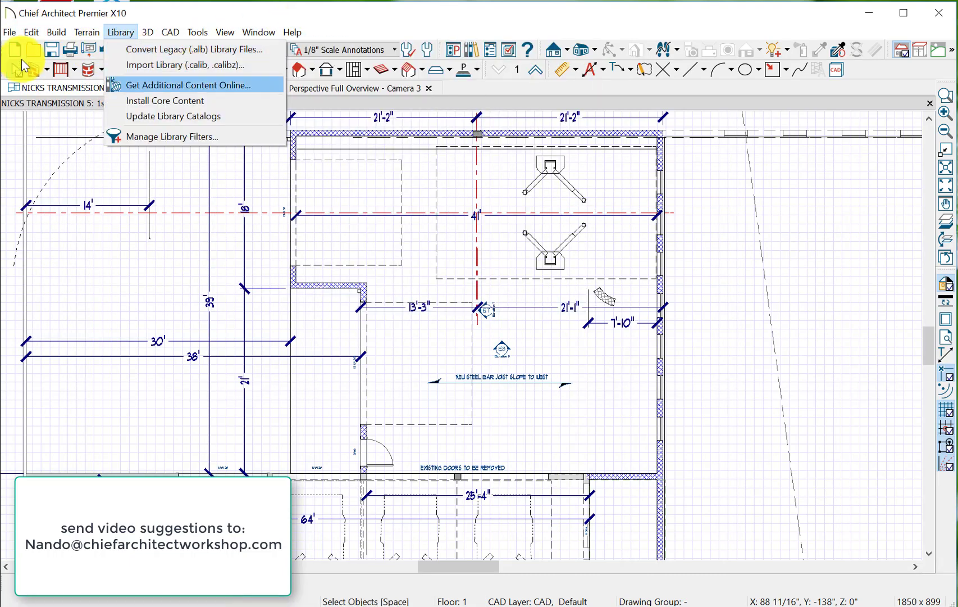
{"action": "left_click", "coordinate": [128, 183]}
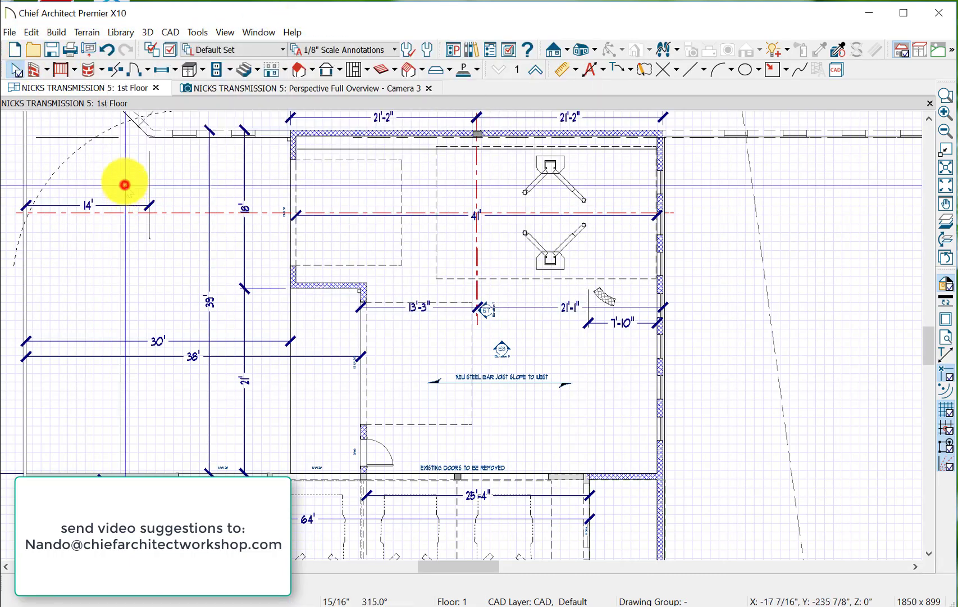
{"action": "left_click", "coordinate": [108, 48]}
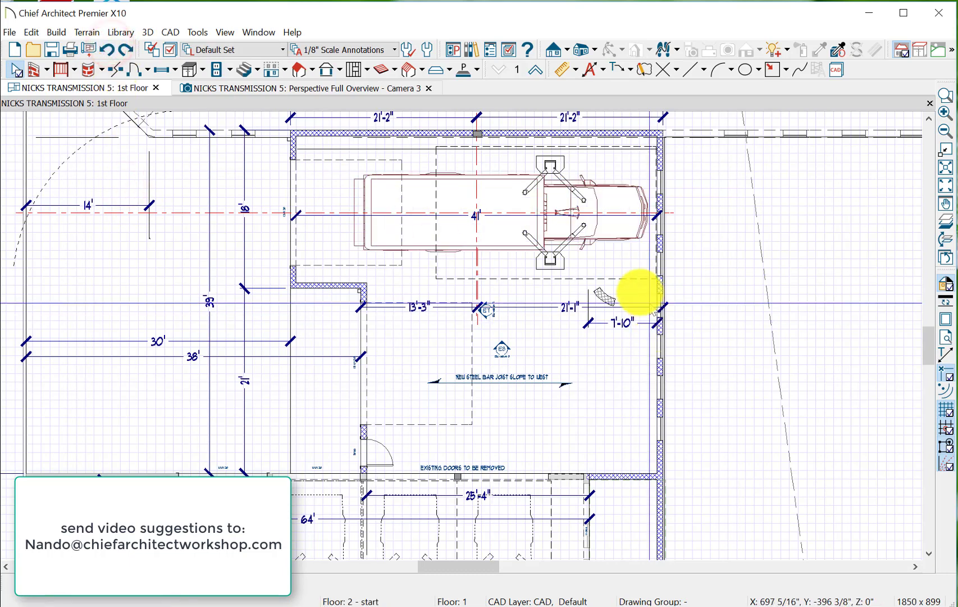
Select the truck between the lift arms in the upper bay and delete it again
{"action": "left_click", "coordinate": [601, 237]}
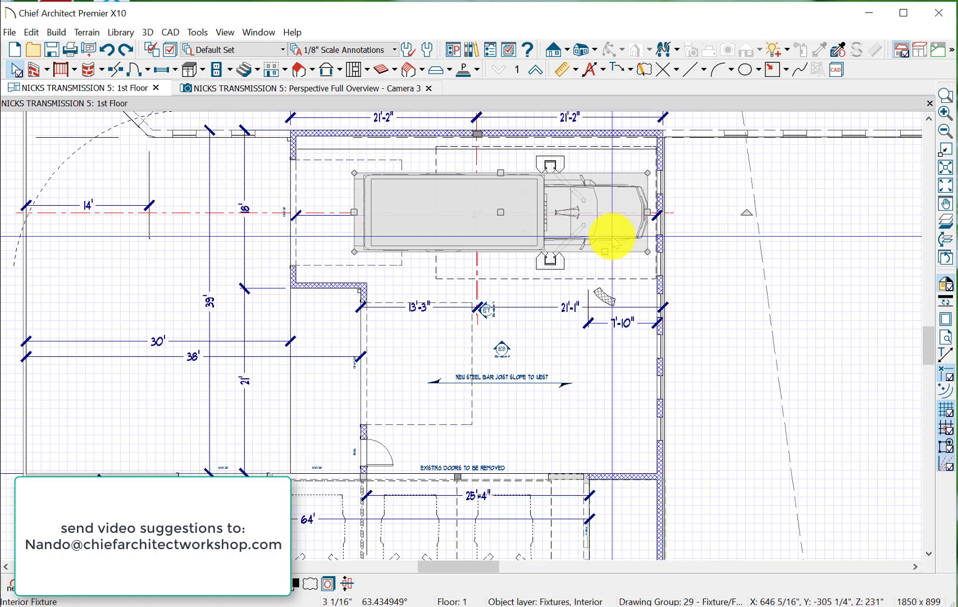
{"action": "key", "text": "Delete"}
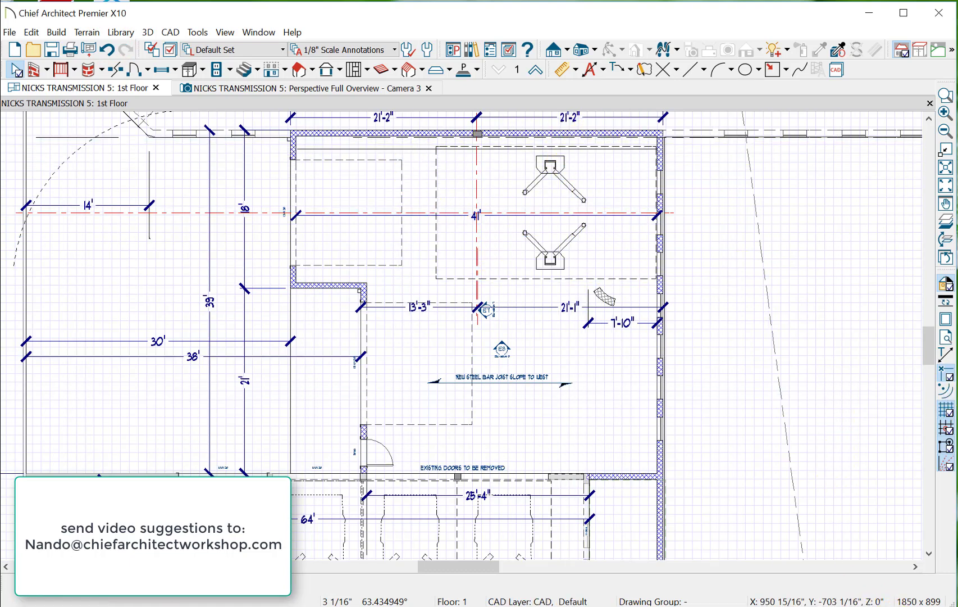
Review the Delete Objects scope and category options for a room, and close the dialog without deleting anything
{"action": "left_click", "coordinate": [32, 33]}
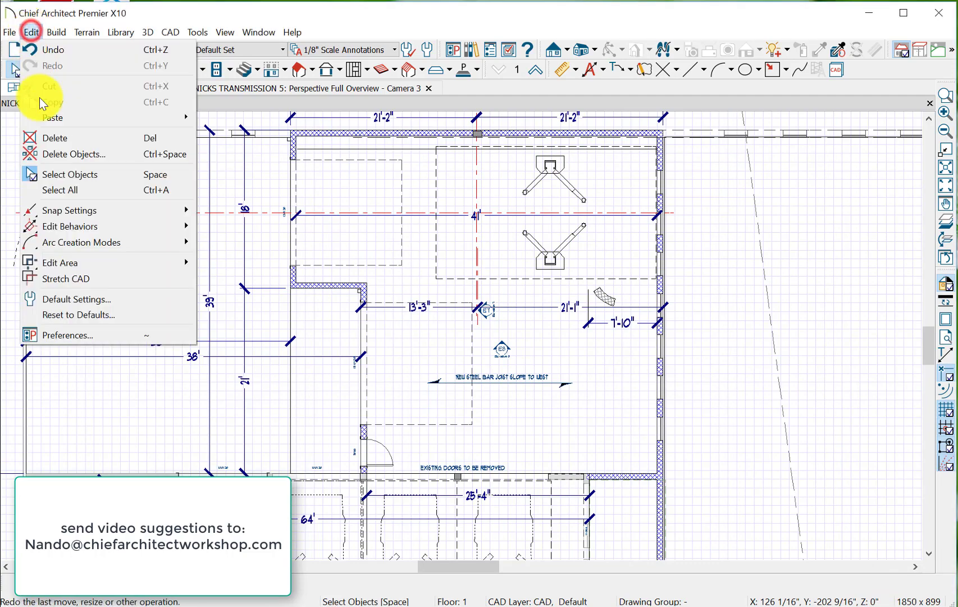
{"action": "left_click", "coordinate": [62, 155]}
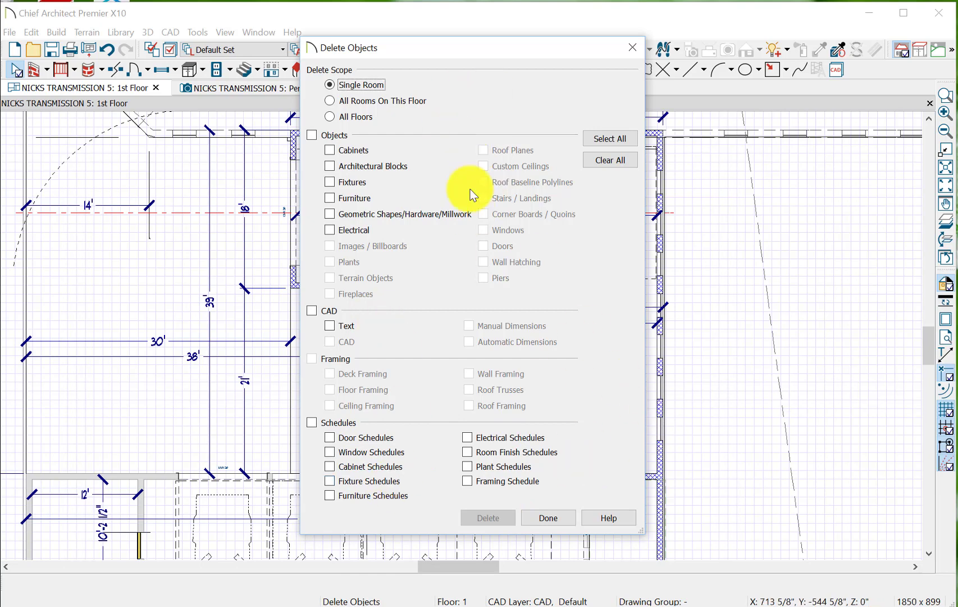
{"action": "left_click", "coordinate": [555, 516]}
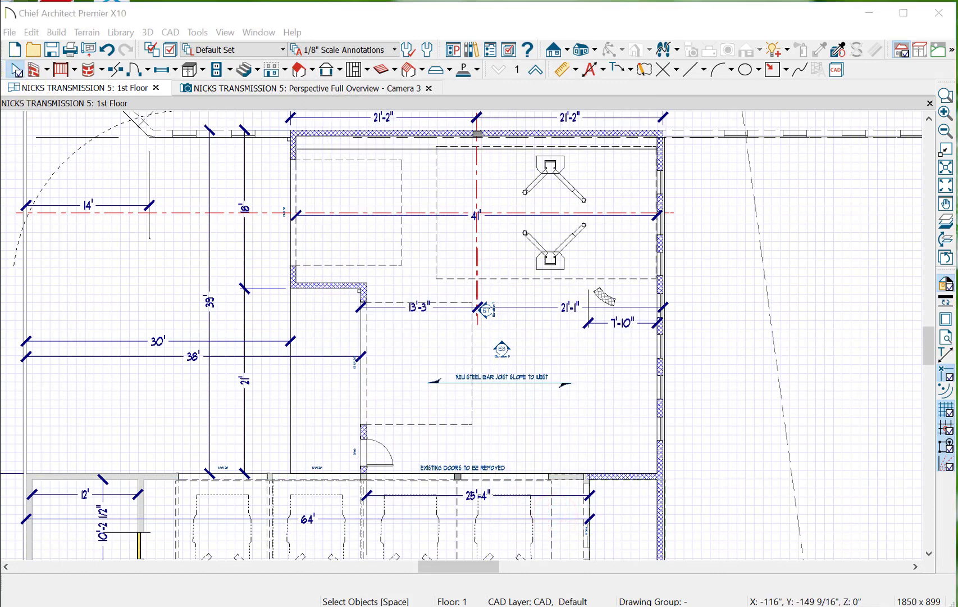
Select the door in the west wall of the upper service bay and copy it
{"action": "left_click", "coordinate": [31, 32]}
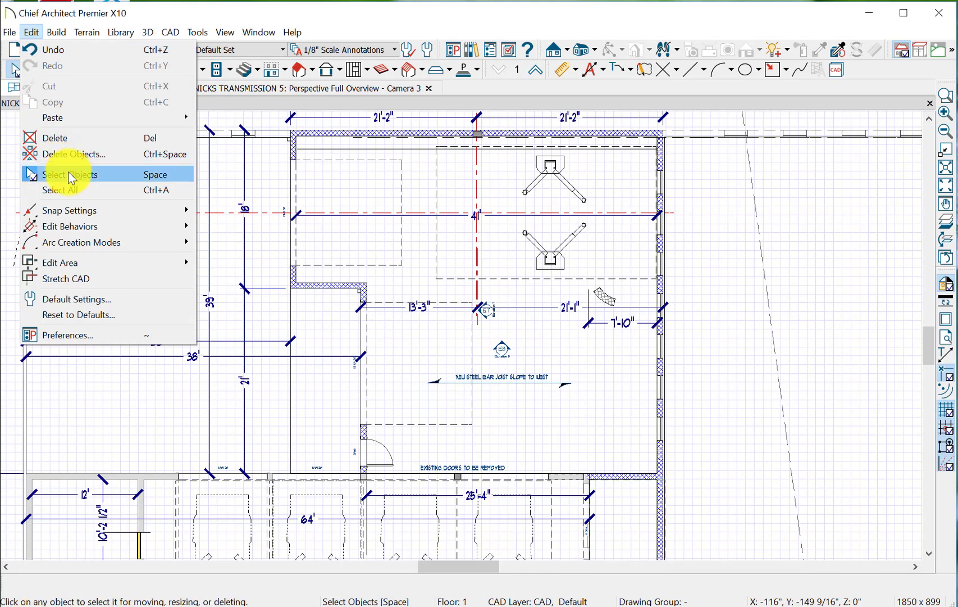
{"action": "left_click", "coordinate": [72, 178]}
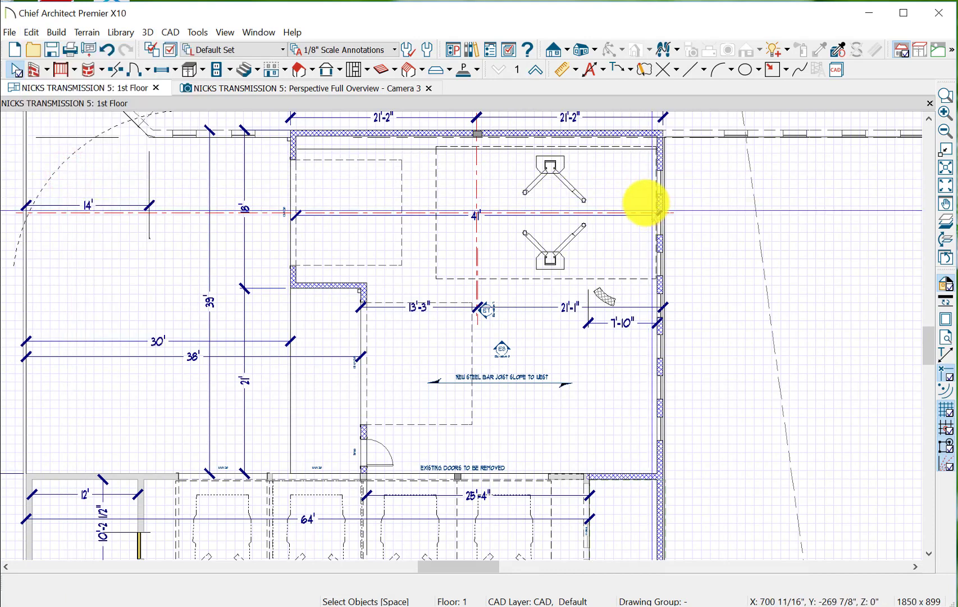
{"action": "left_click", "coordinate": [295, 185]}
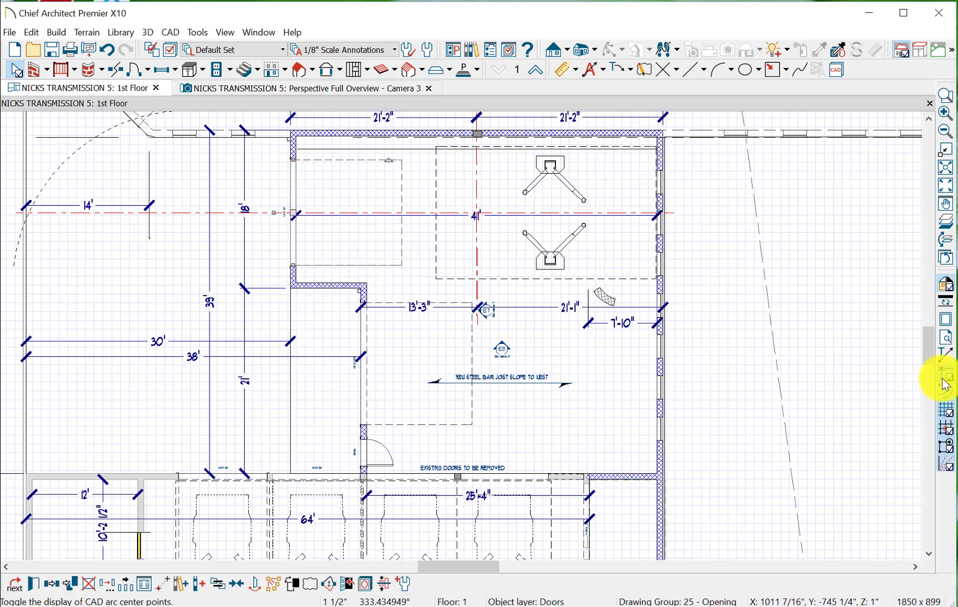
{"action": "left_click_drag", "start_coordinate": [931, 350], "coordinate": [932, 361]}
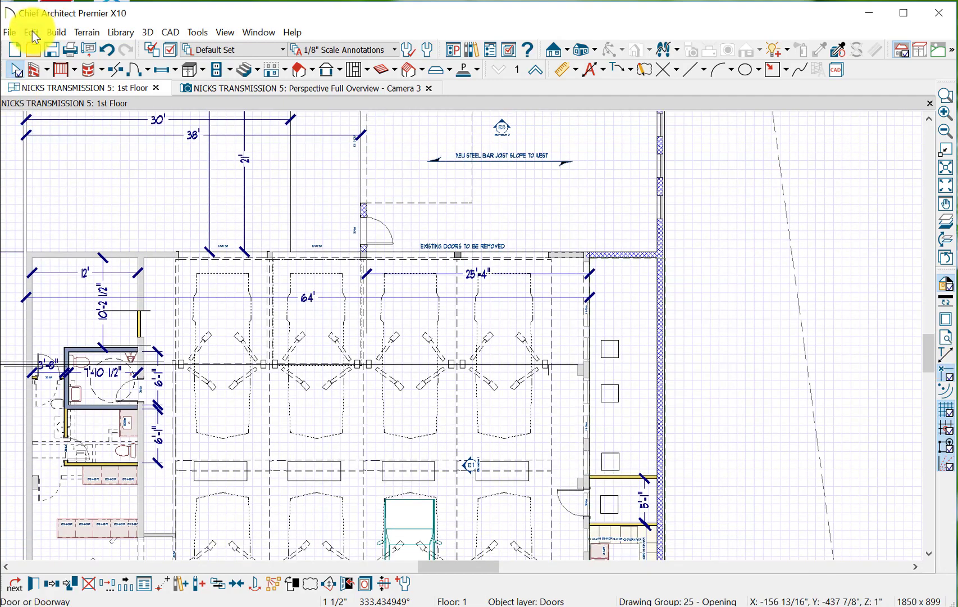
{"action": "left_click", "coordinate": [32, 31]}
{"action": "left_click", "coordinate": [41, 100]}
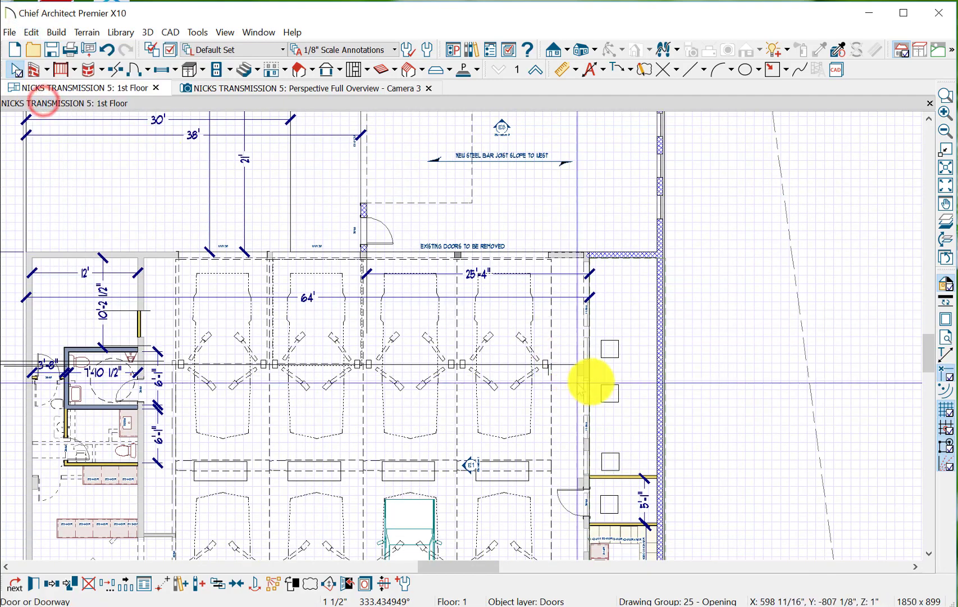
Paste the copied door into the east exterior wall beside the narrow side room, and undo the paste
{"action": "left_click", "coordinate": [660, 356]}
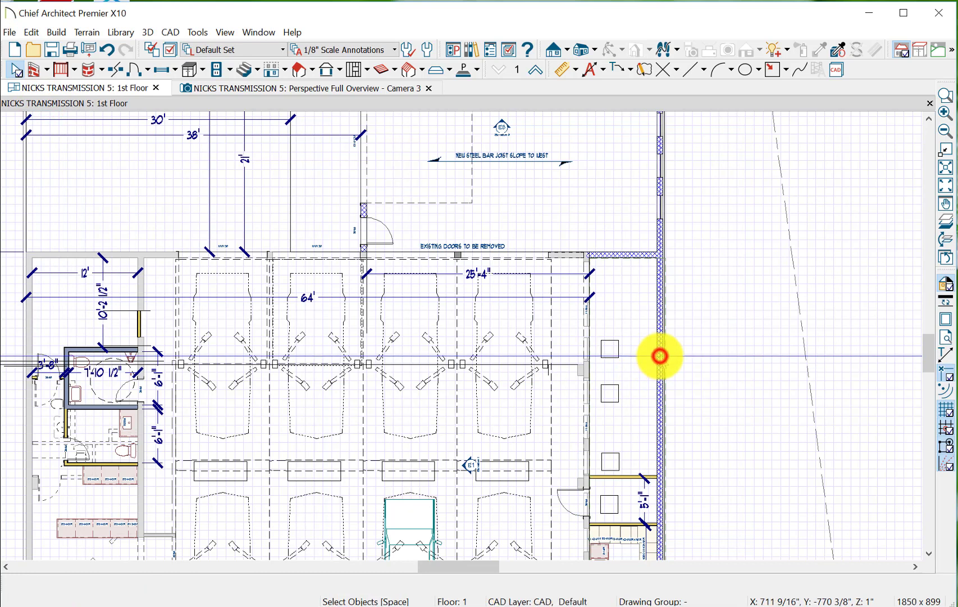
{"action": "left_click", "coordinate": [30, 32]}
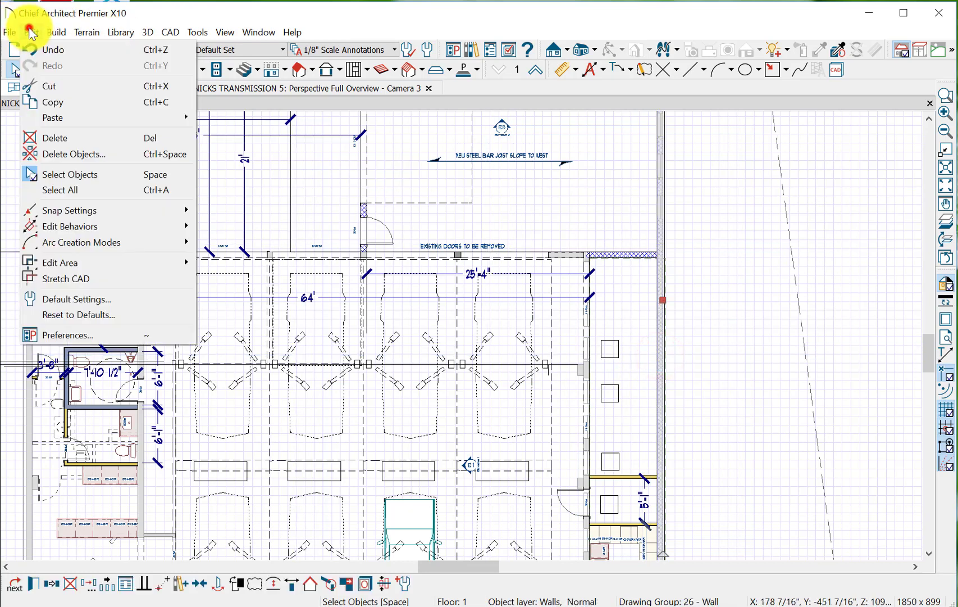
{"action": "mouse_move", "coordinate": [73, 118]}
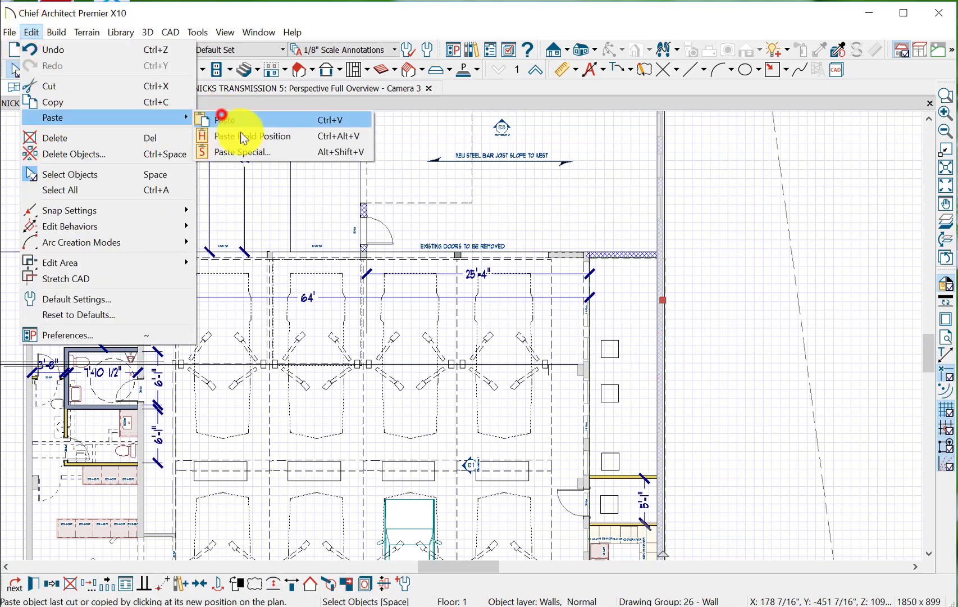
{"action": "left_click", "coordinate": [224, 120]}
{"action": "left_click", "coordinate": [663, 376]}
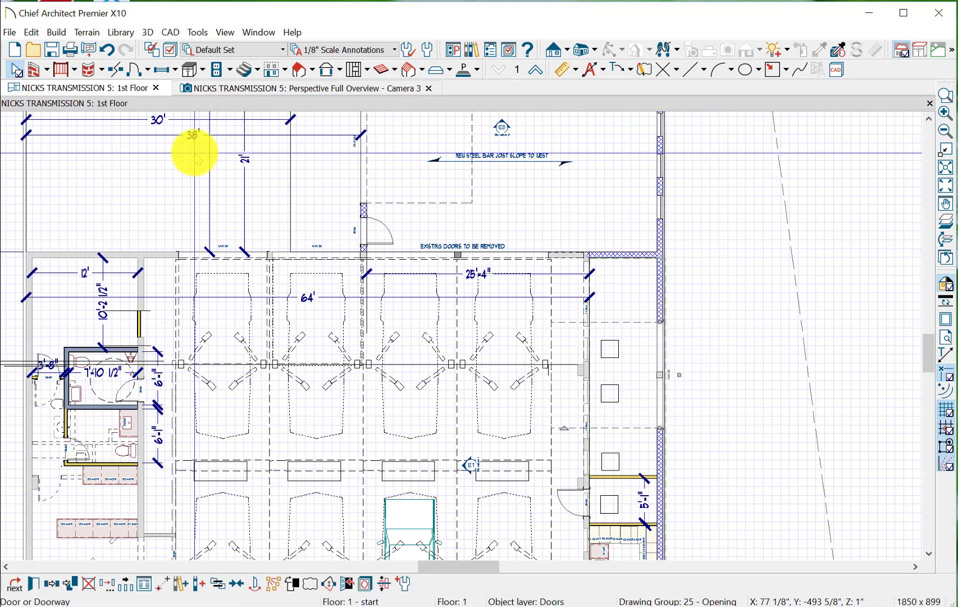
{"action": "left_click", "coordinate": [112, 50]}
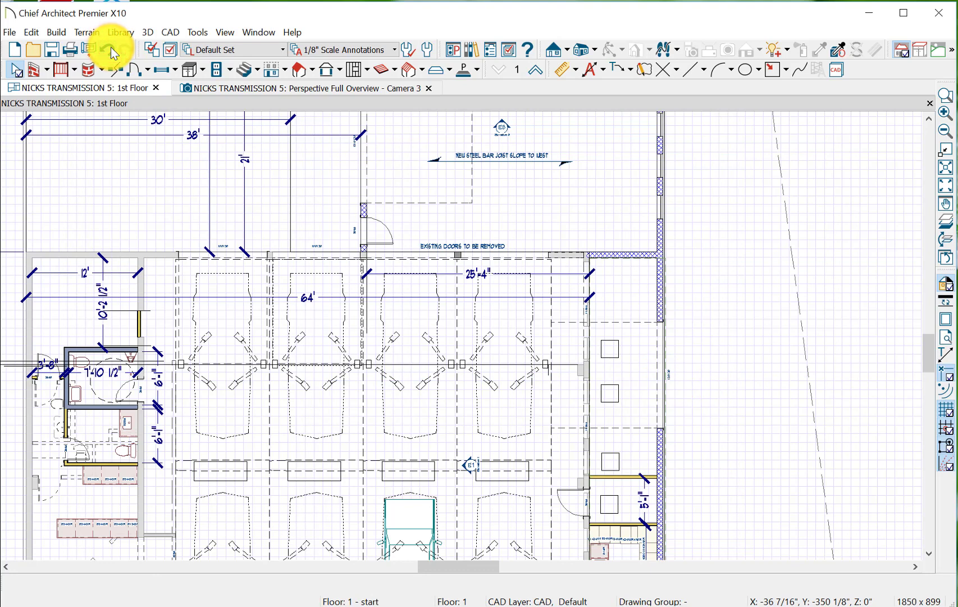
{"action": "left_click", "coordinate": [112, 50]}
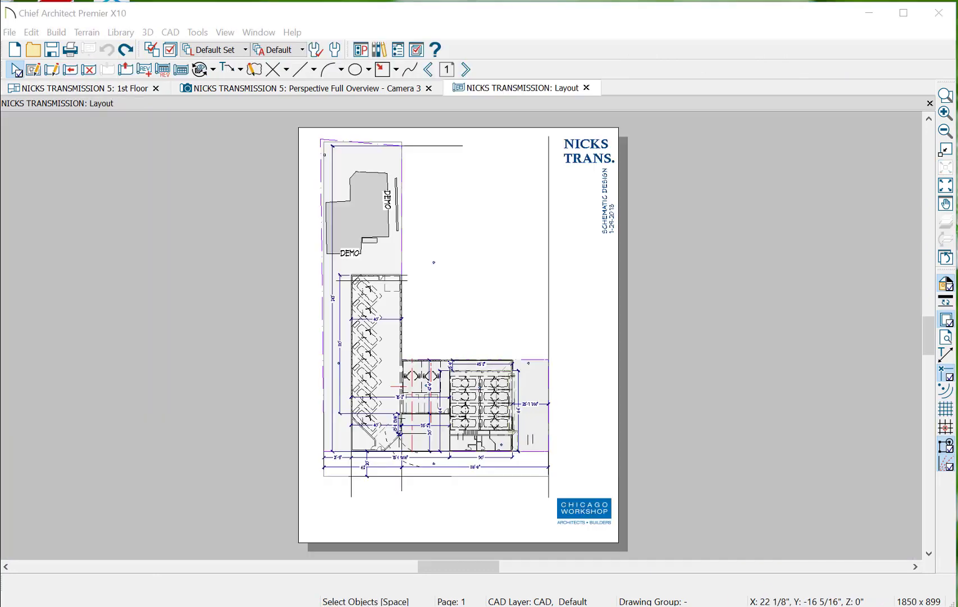
Select everything on page 1 of the NICKS TRANSMISSION layout, delete it, and undo the deletion
{"action": "left_click", "coordinate": [27, 32]}
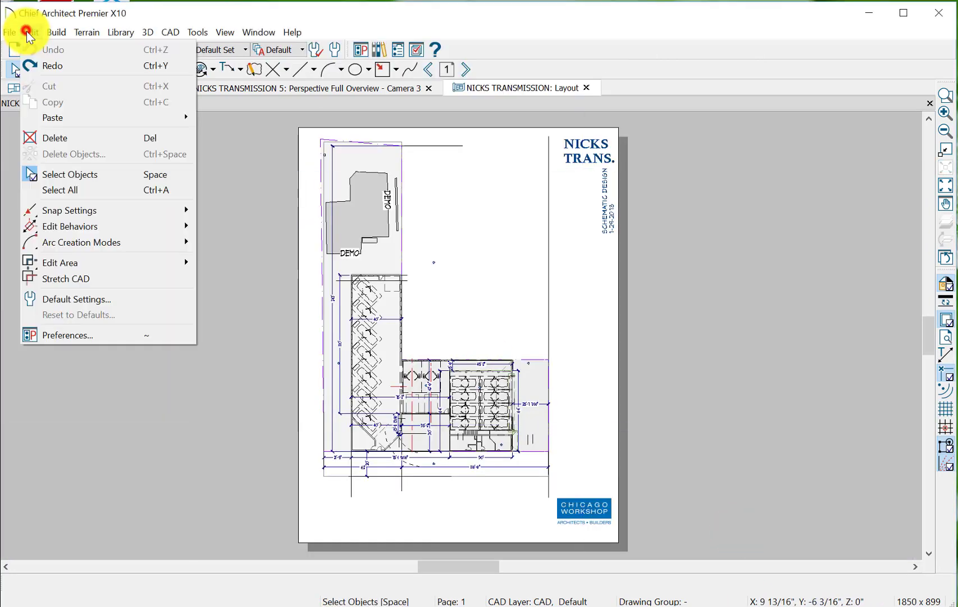
{"action": "left_click", "coordinate": [58, 191]}
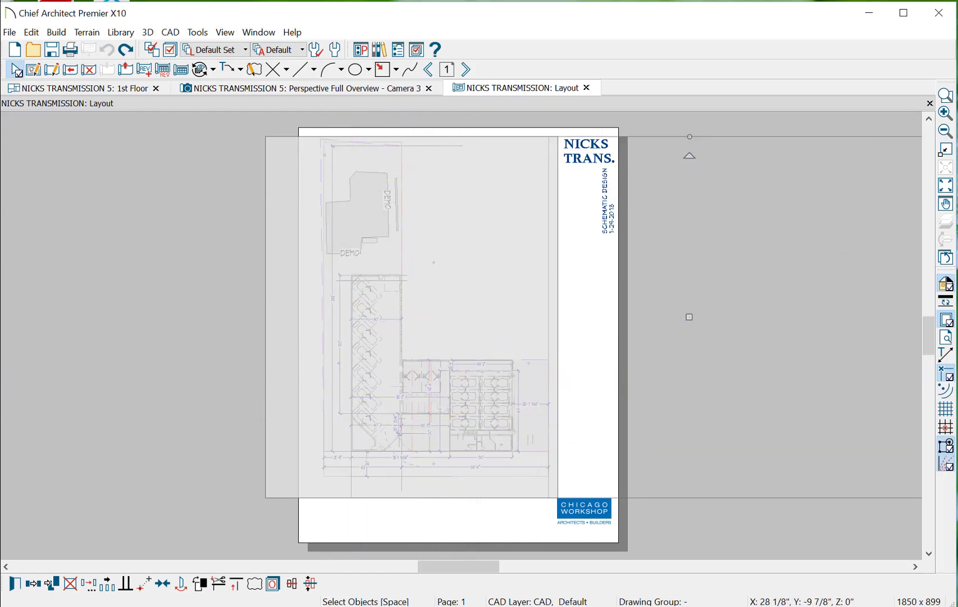
{"action": "key", "text": "Delete"}
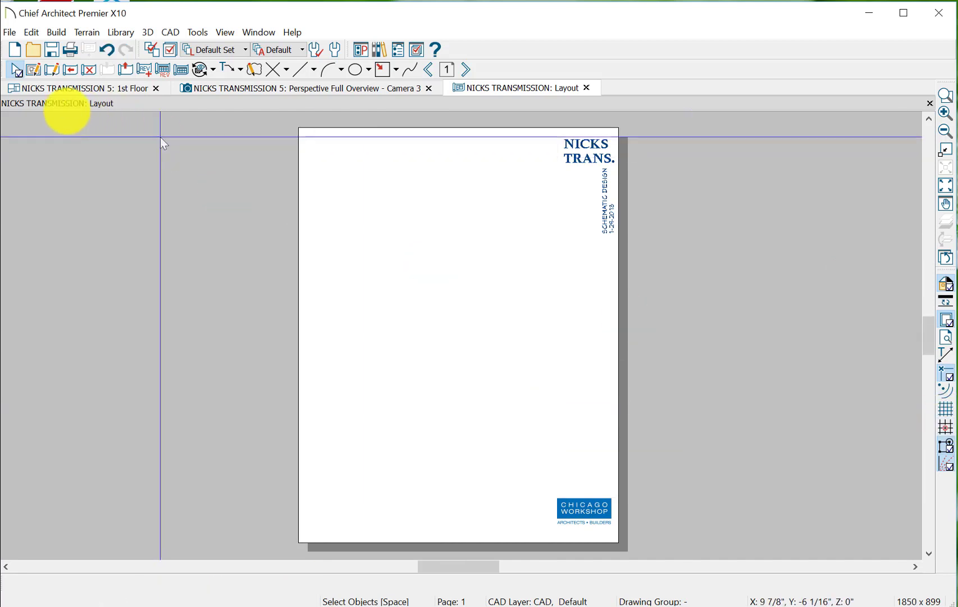
{"action": "left_click", "coordinate": [113, 47]}
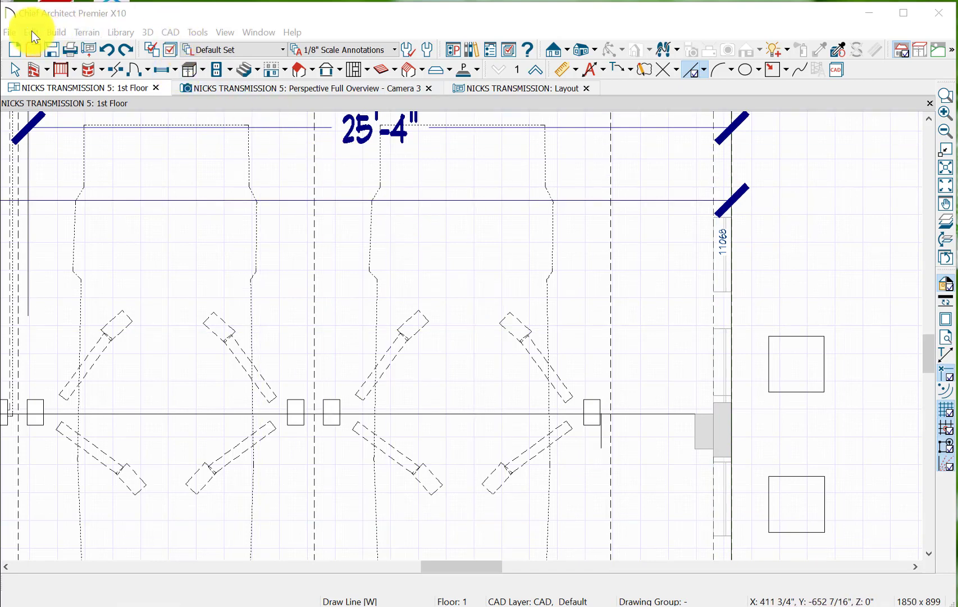
On the 1st Floor plan, turn the Endpoint object snap off and back on
{"action": "left_click", "coordinate": [32, 33]}
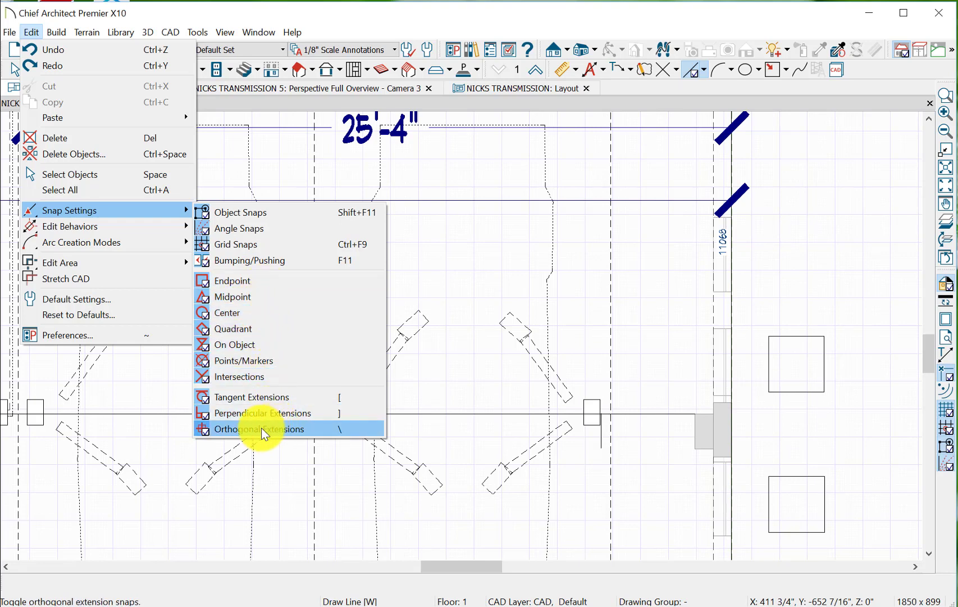
{"action": "left_click", "coordinate": [204, 281]}
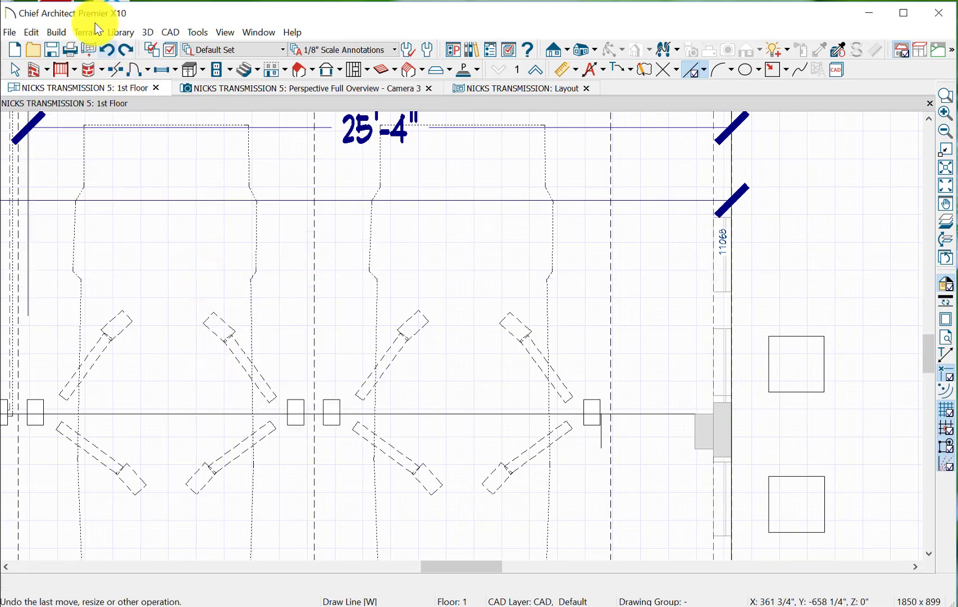
{"action": "left_click", "coordinate": [32, 34]}
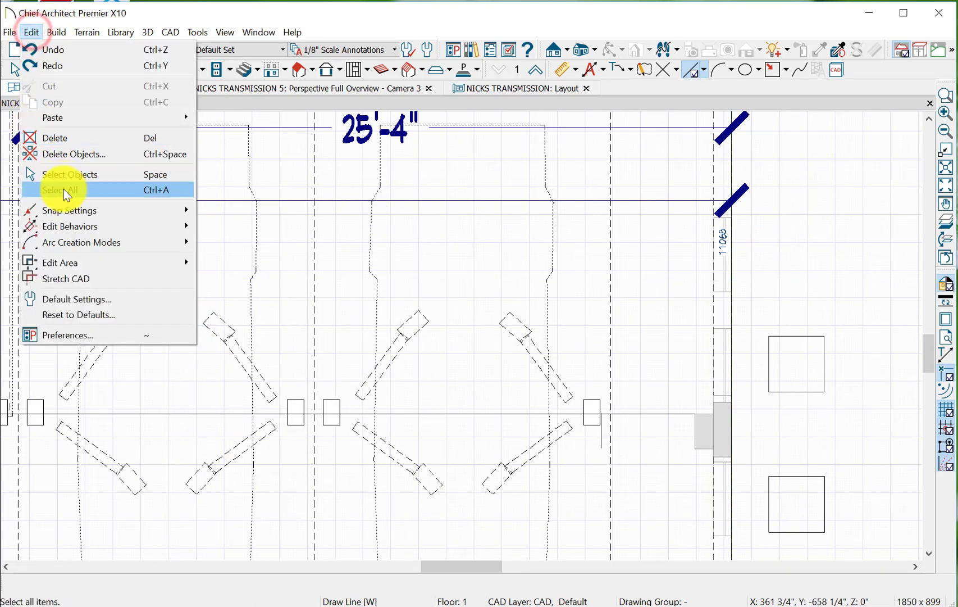
{"action": "mouse_move", "coordinate": [66, 216]}
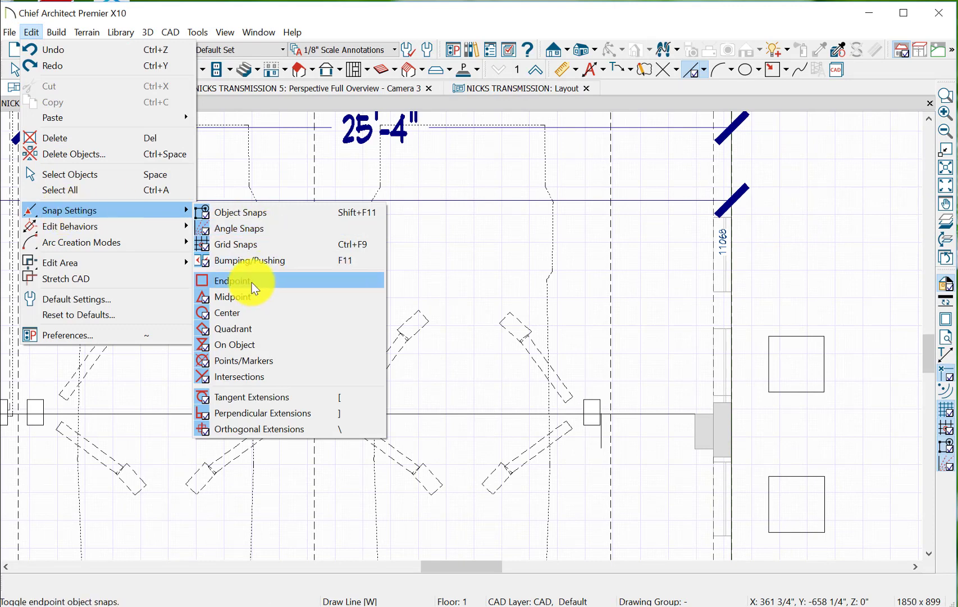
{"action": "left_click", "coordinate": [204, 281]}
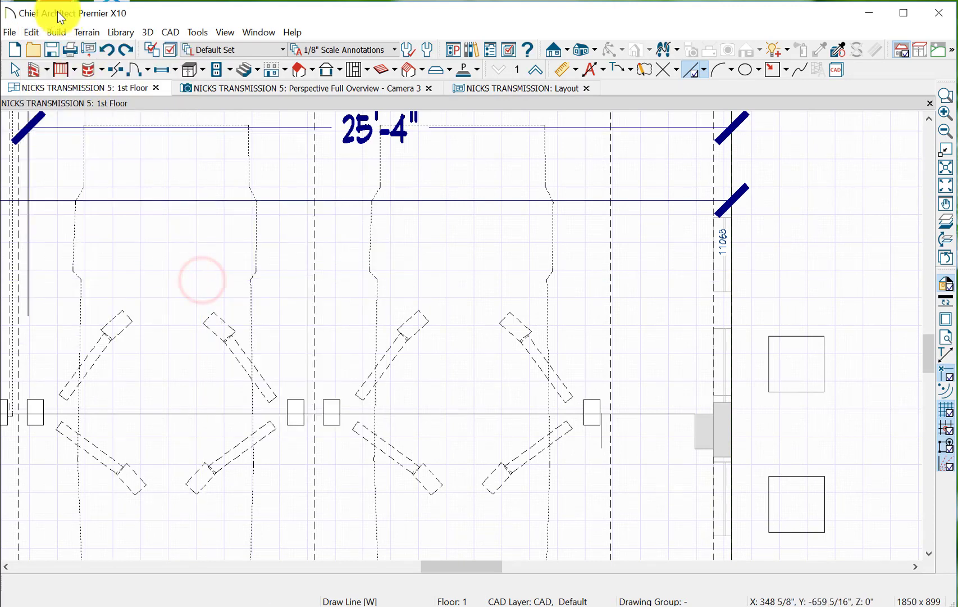
Draw a vertical CAD line about 5'-6" long upward from the midpoint of the upper square's top edge in the east side room
{"action": "left_click", "coordinate": [32, 35]}
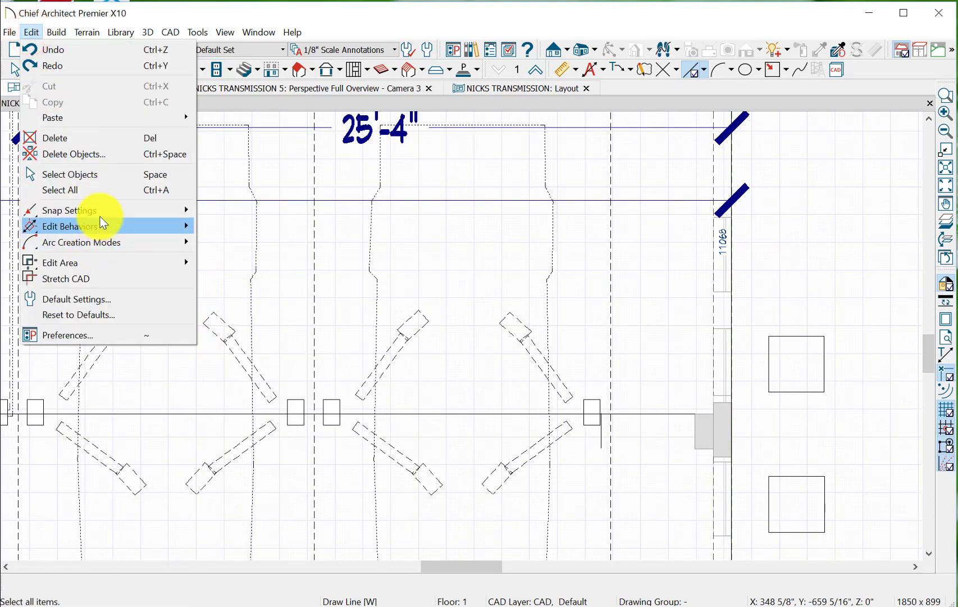
{"action": "mouse_move", "coordinate": [159, 215]}
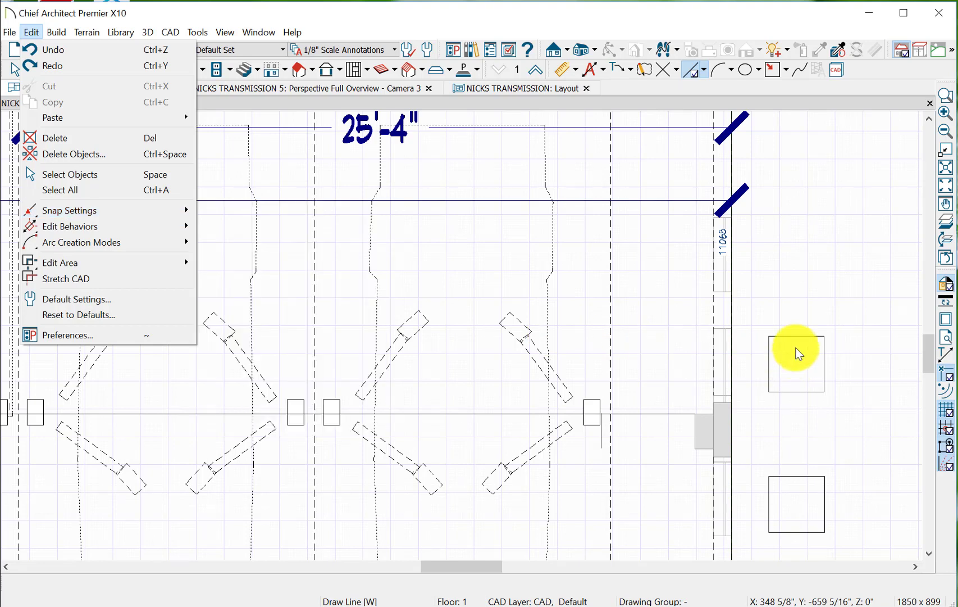
{"action": "left_click", "coordinate": [803, 312]}
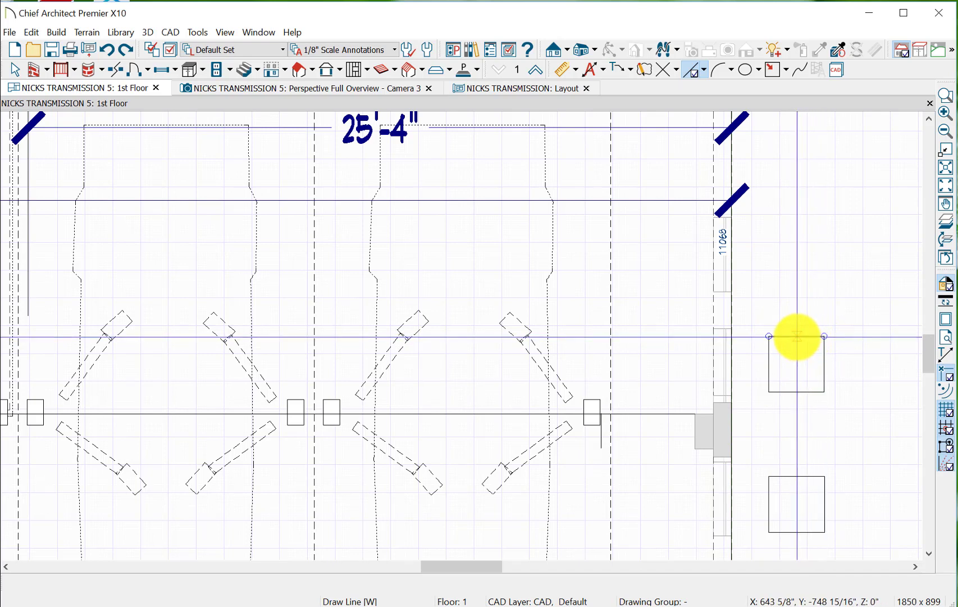
{"action": "mouse_move", "coordinate": [797, 336]}
{"action": "left_mouse_down"}
{"action": "mouse_move", "coordinate": [787, 274]}
{"action": "mouse_move", "coordinate": [795, 183]}
{"action": "left_mouse_up"}
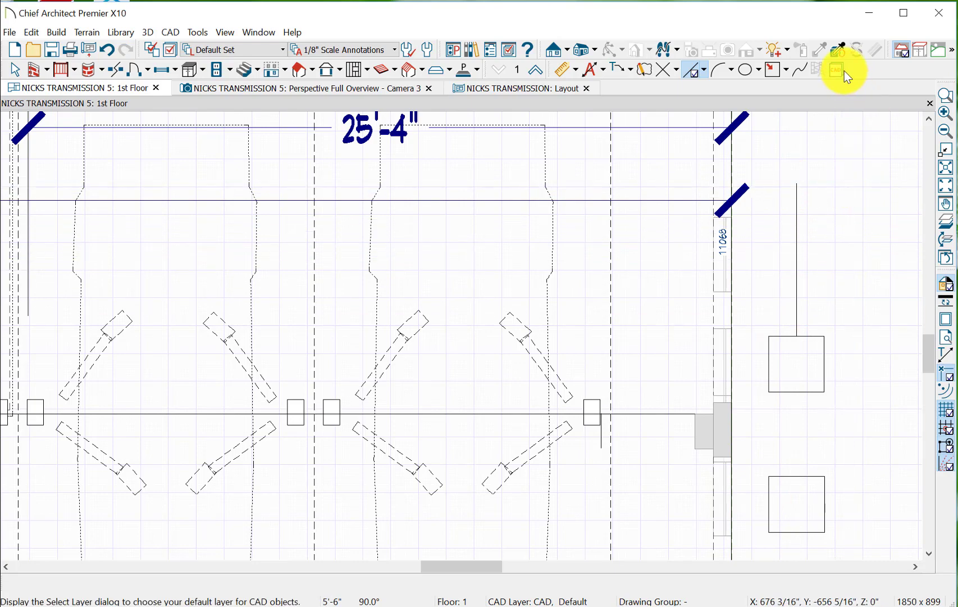
Open the specification of the vertical line above the upper square and choose a dashed line style for it
{"action": "scroll", "coordinate": [781, 171], "scroll_direction": "down", "scroll_amount": 3}
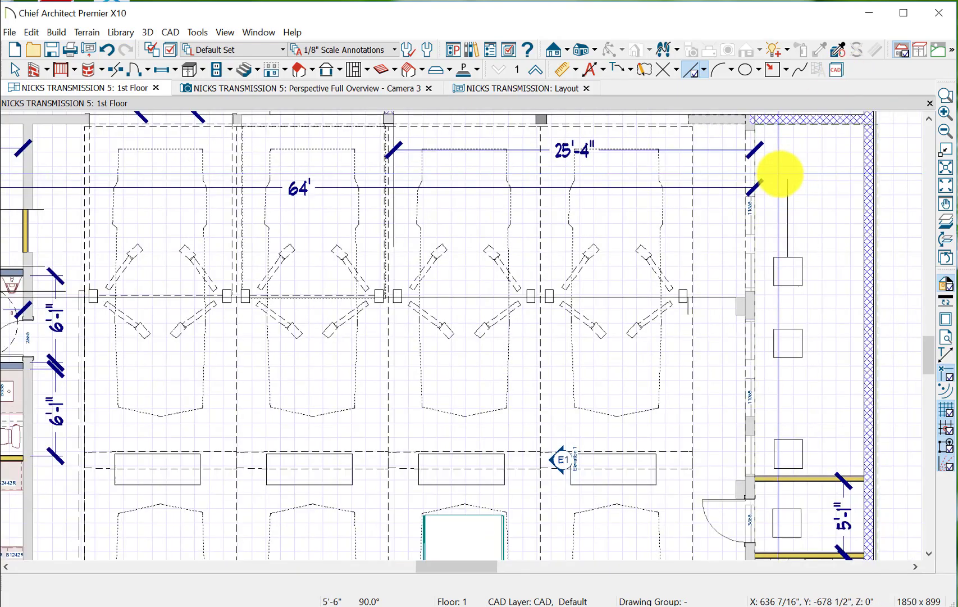
{"action": "scroll", "coordinate": [781, 174], "scroll_direction": "down", "scroll_amount": 3}
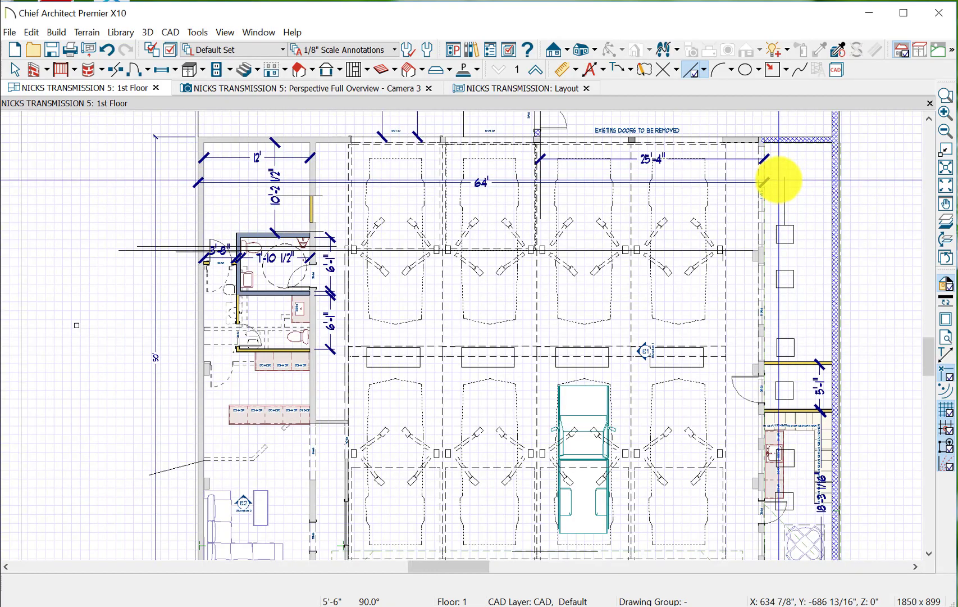
{"action": "scroll", "coordinate": [780, 180], "scroll_direction": "down", "scroll_amount": 2}
{"action": "scroll", "coordinate": [779, 181], "scroll_direction": "up", "scroll_amount": 5}
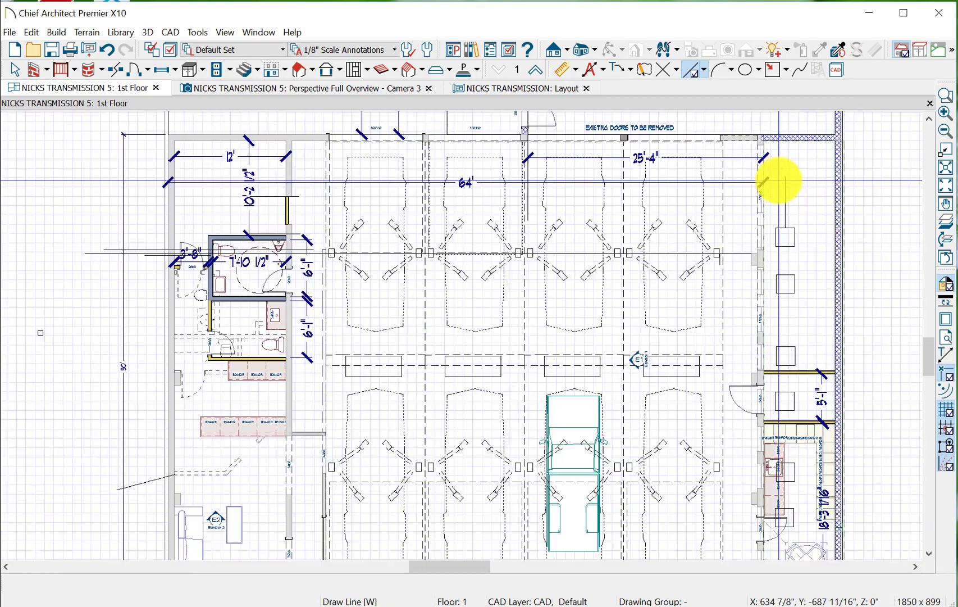
{"action": "scroll", "coordinate": [780, 181], "scroll_direction": "up", "scroll_amount": 2}
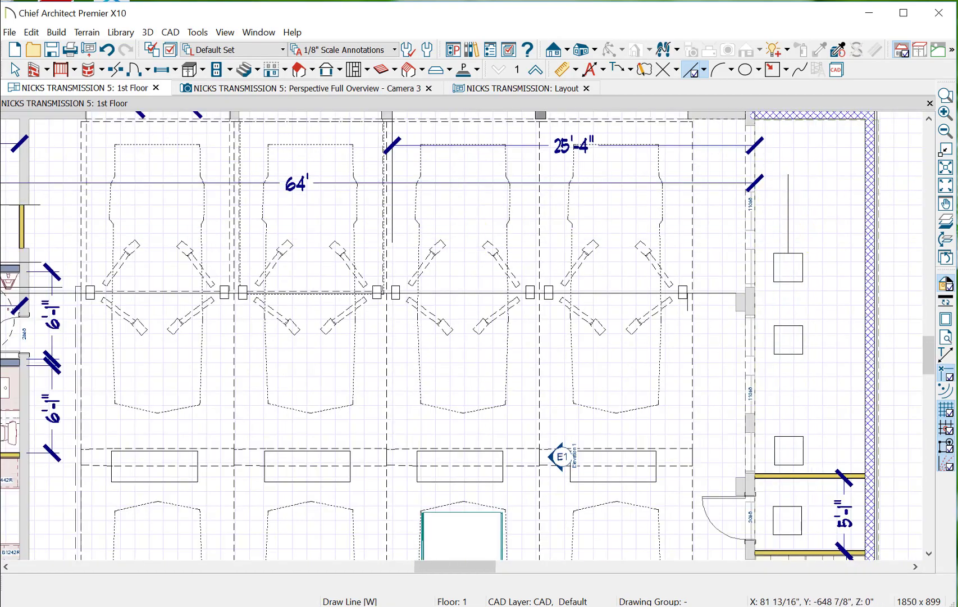
{"action": "left_click", "coordinate": [789, 216]}
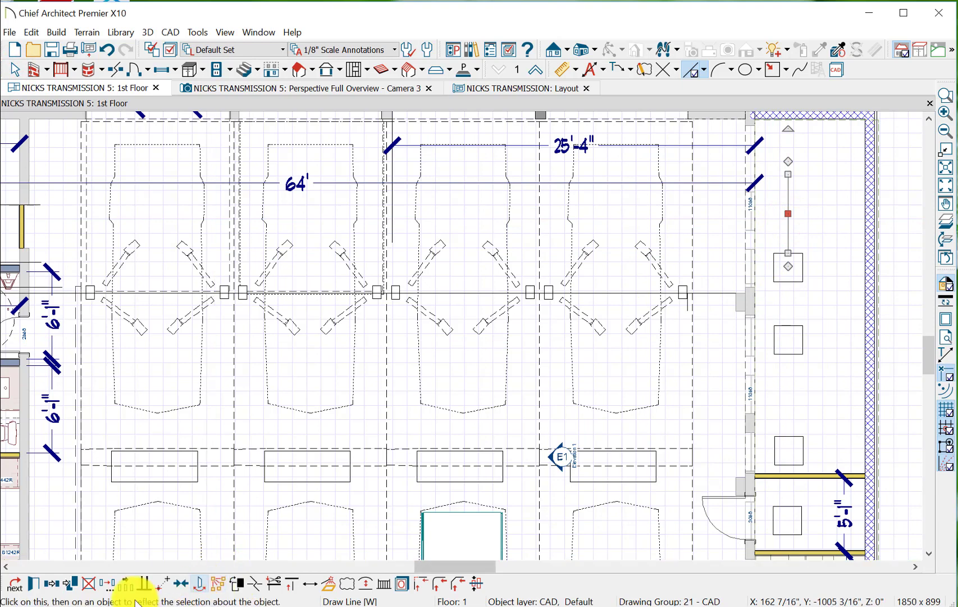
{"action": "left_click", "coordinate": [37, 589]}
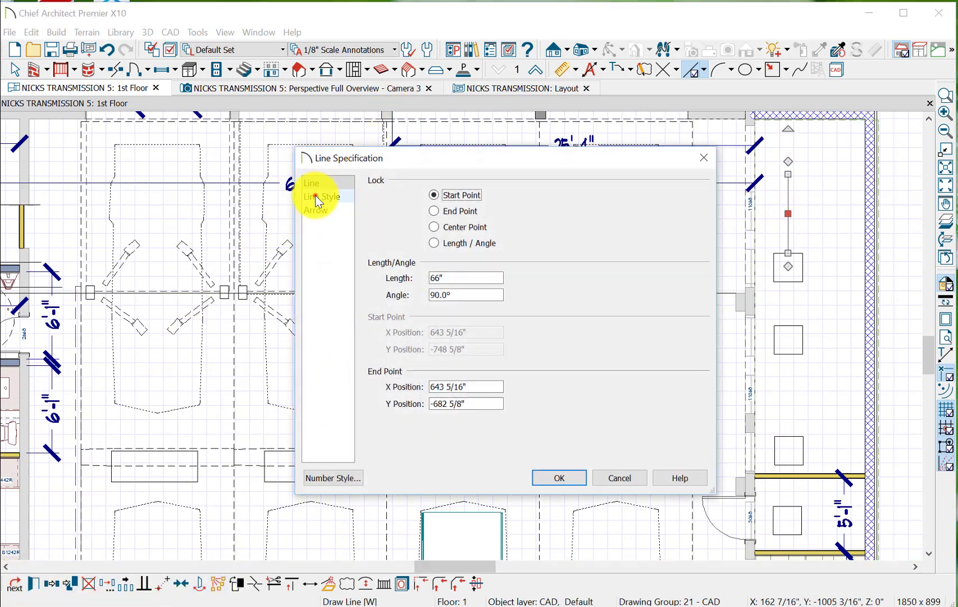
{"action": "left_click", "coordinate": [317, 196]}
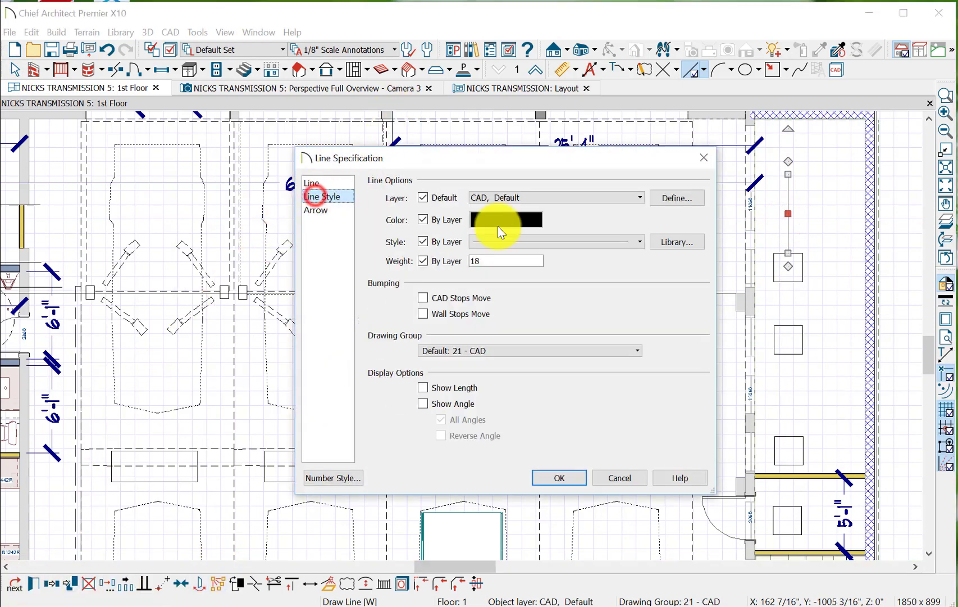
{"action": "left_click", "coordinate": [640, 241]}
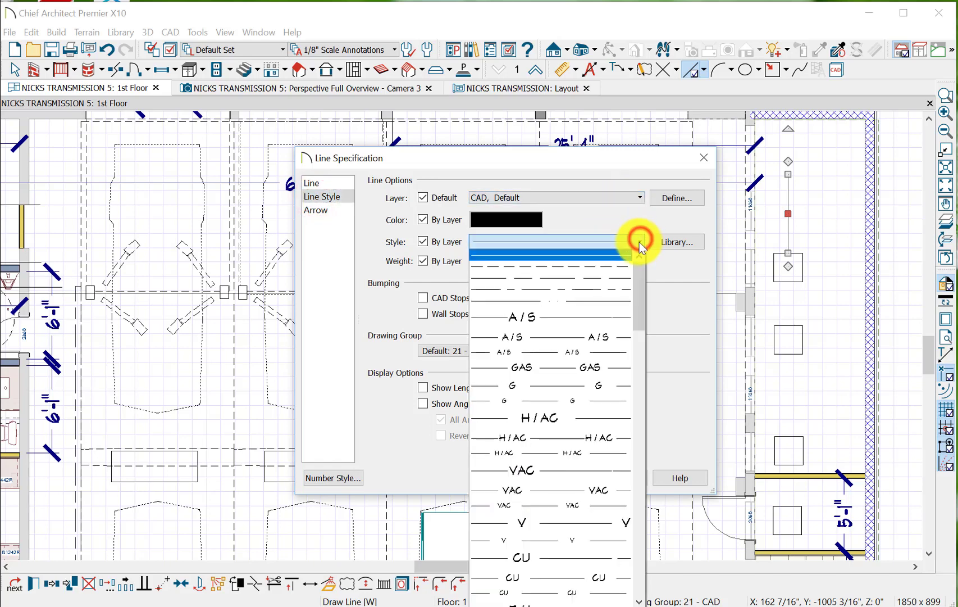
{"action": "left_click", "coordinate": [612, 289]}
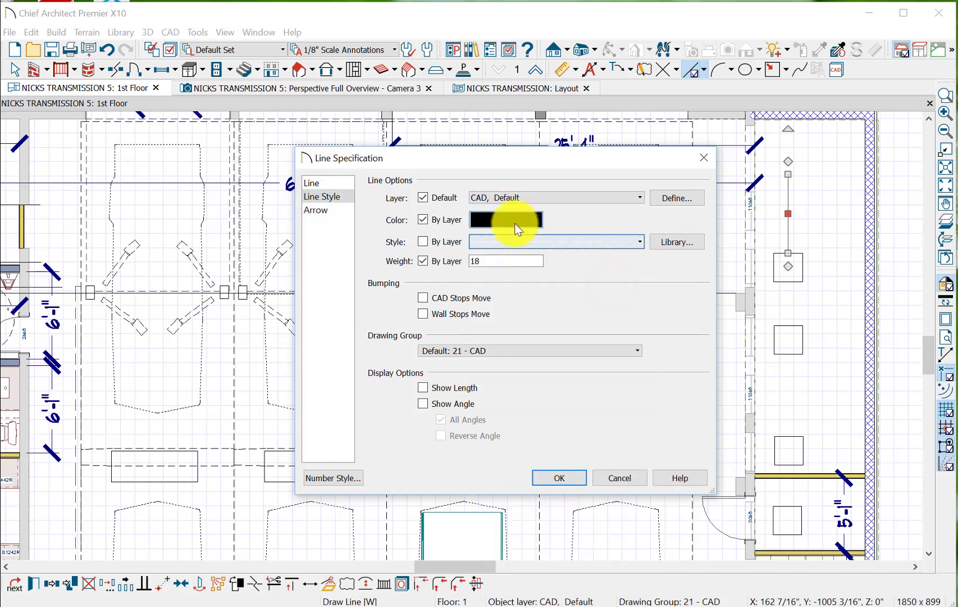
Set the vertical line's color to red
{"action": "left_click", "coordinate": [490, 221]}
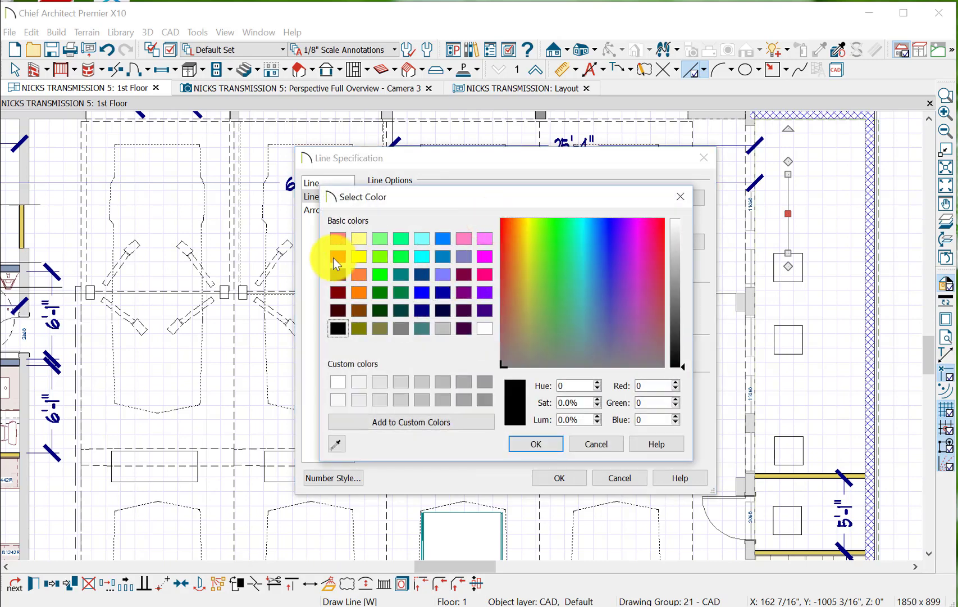
{"action": "left_click", "coordinate": [334, 257]}
{"action": "left_click", "coordinate": [546, 443]}
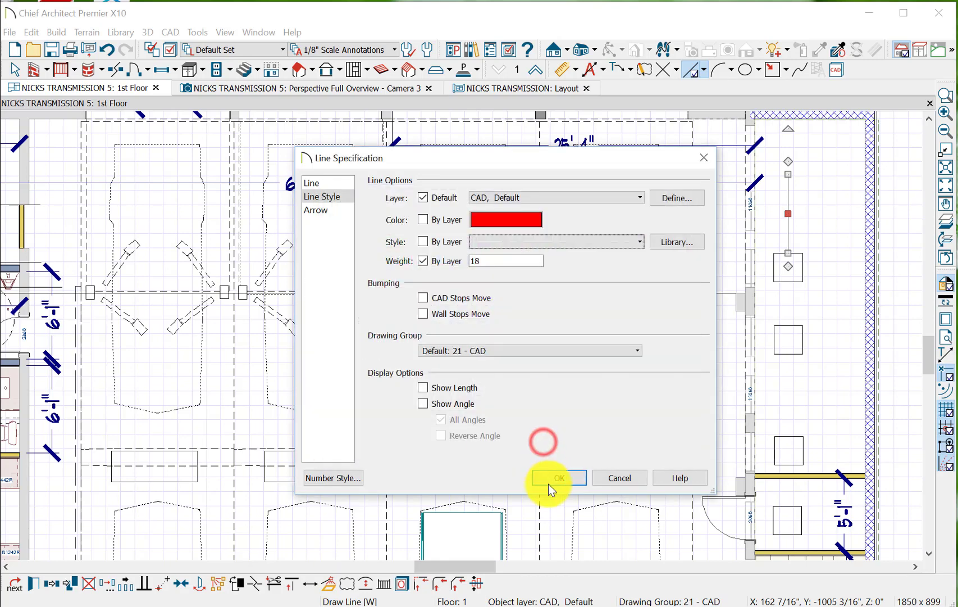
Accept the vertical line's specification changes and deselect the line
{"action": "left_click", "coordinate": [553, 477]}
{"action": "left_click", "coordinate": [813, 233]}
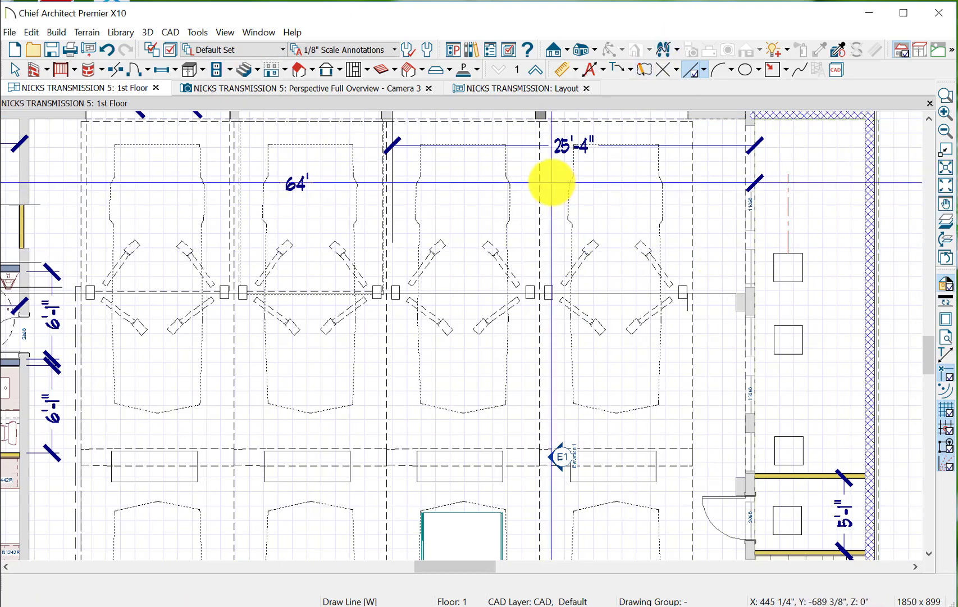
{"action": "scroll", "coordinate": [553, 182], "scroll_direction": "down", "scroll_amount": 1}
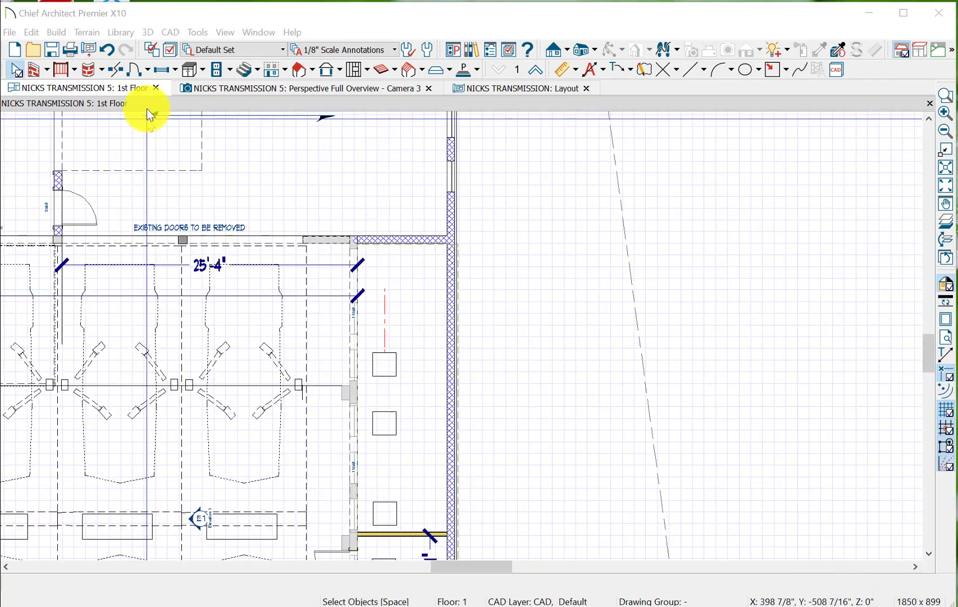
Surround the kitchen and dining room at the plan's southeast corner with an Edit Area Visible rectangle
{"action": "left_click", "coordinate": [32, 32]}
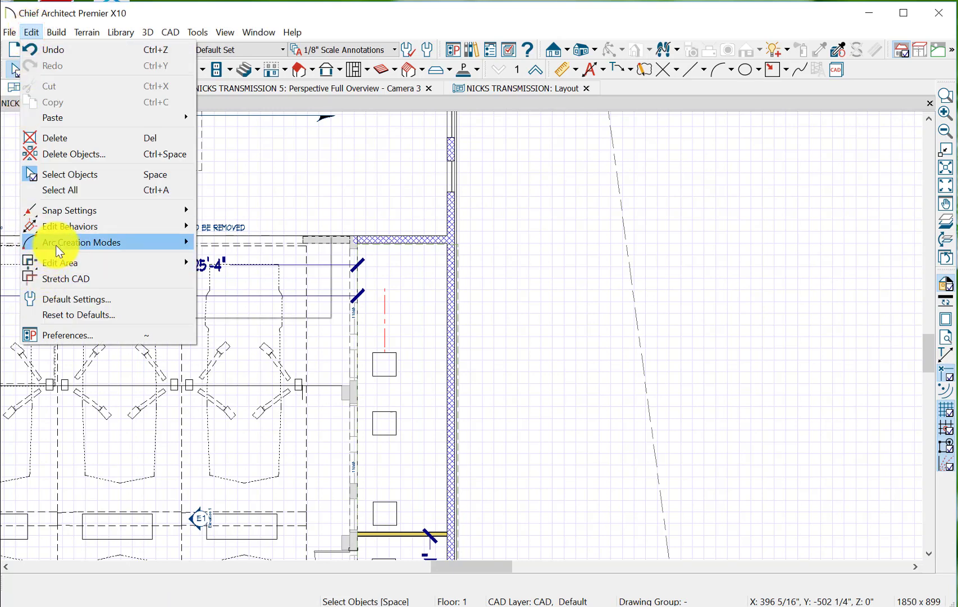
{"action": "mouse_move", "coordinate": [56, 245]}
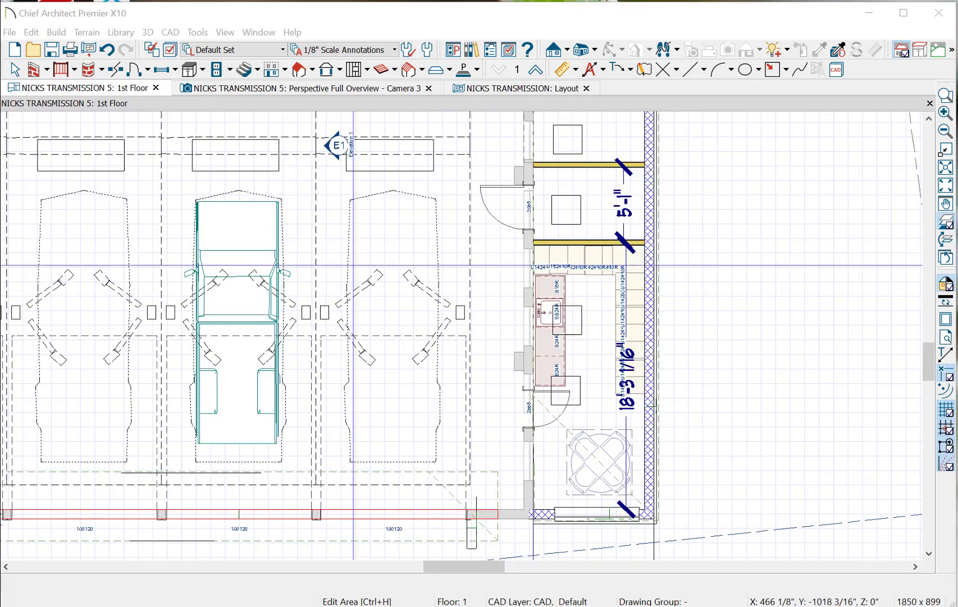
{"action": "left_click", "coordinate": [29, 32]}
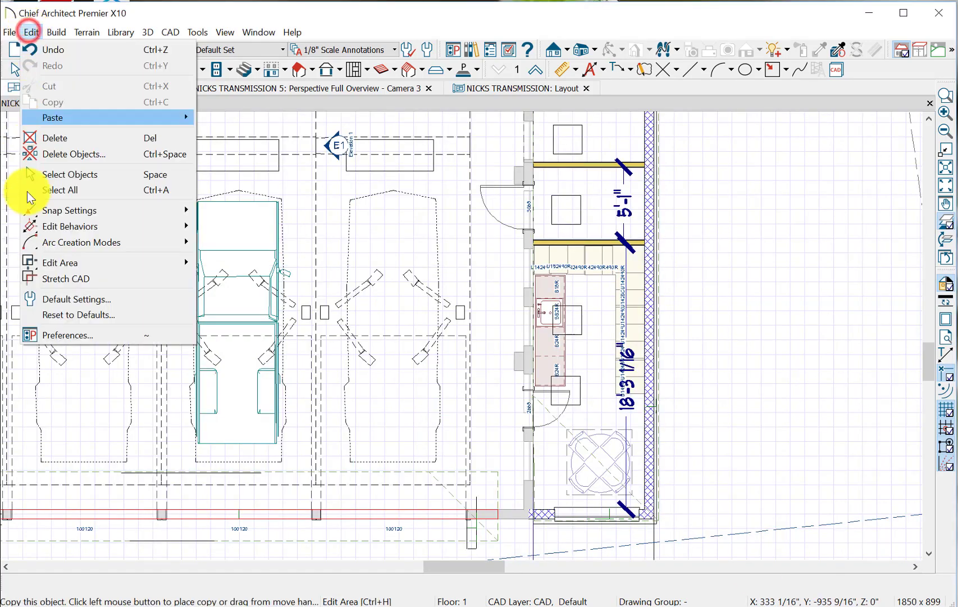
{"action": "mouse_move", "coordinate": [47, 266]}
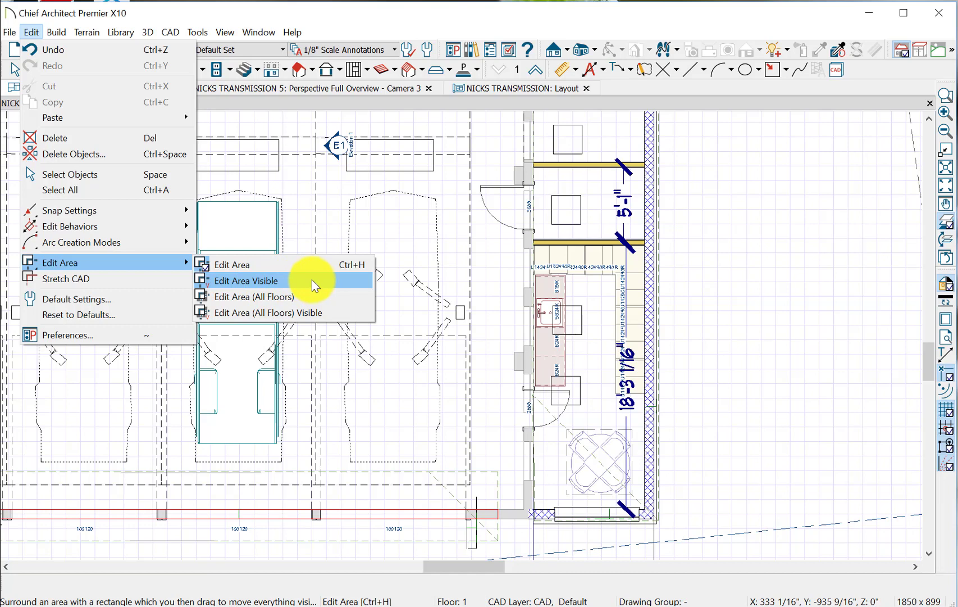
{"action": "left_click", "coordinate": [254, 281]}
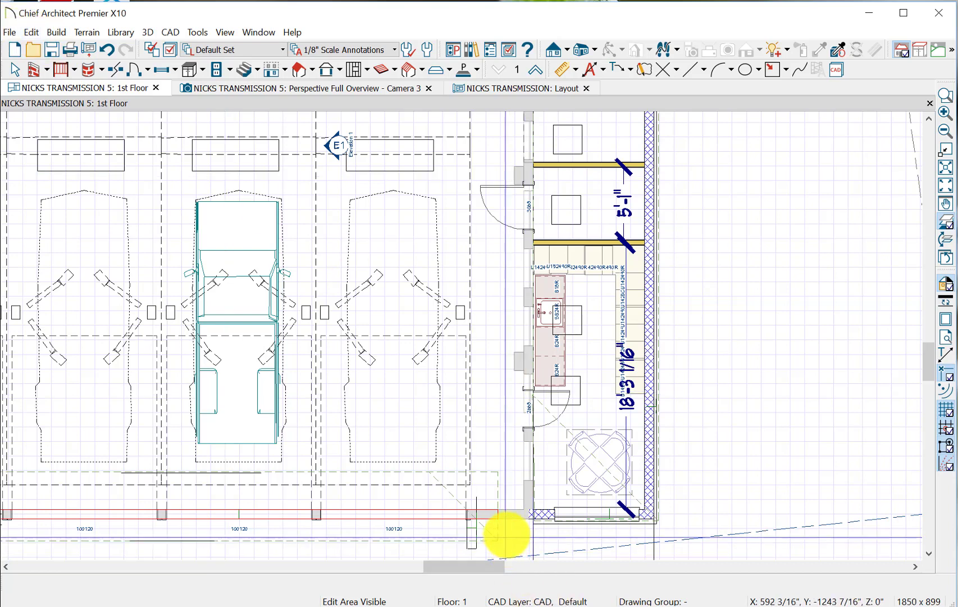
{"action": "left_click_drag", "start_coordinate": [510, 530], "coordinate": [697, 470]}
{"action": "left_click_drag", "start_coordinate": [666, 363], "coordinate": [700, 230]}
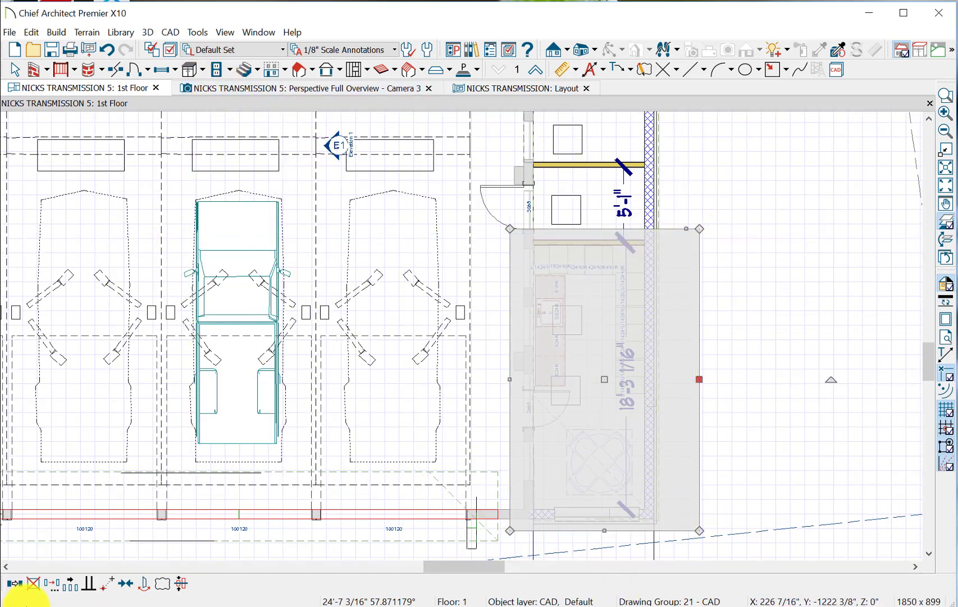
Copy the enclosed kitchen and dining area and paste it on the Attic floor, overlapping the east exterior wall
{"action": "left_click", "coordinate": [31, 34]}
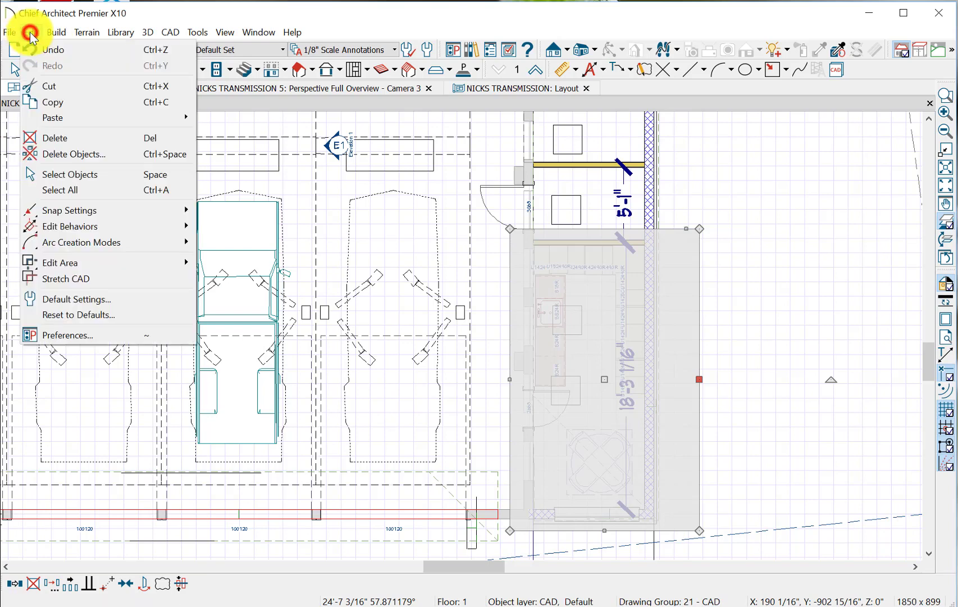
{"action": "left_click", "coordinate": [70, 101]}
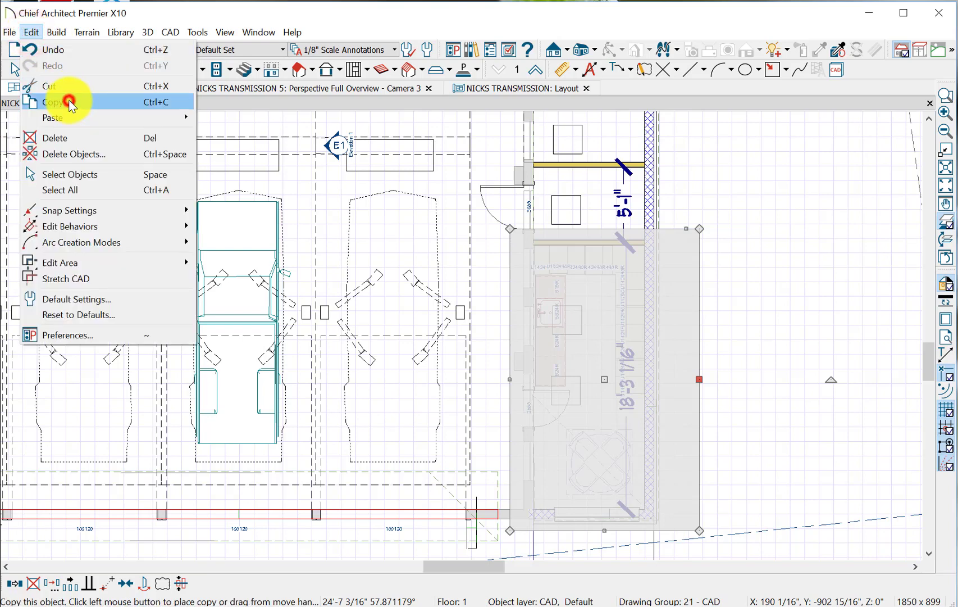
{"action": "left_click", "coordinate": [536, 71]}
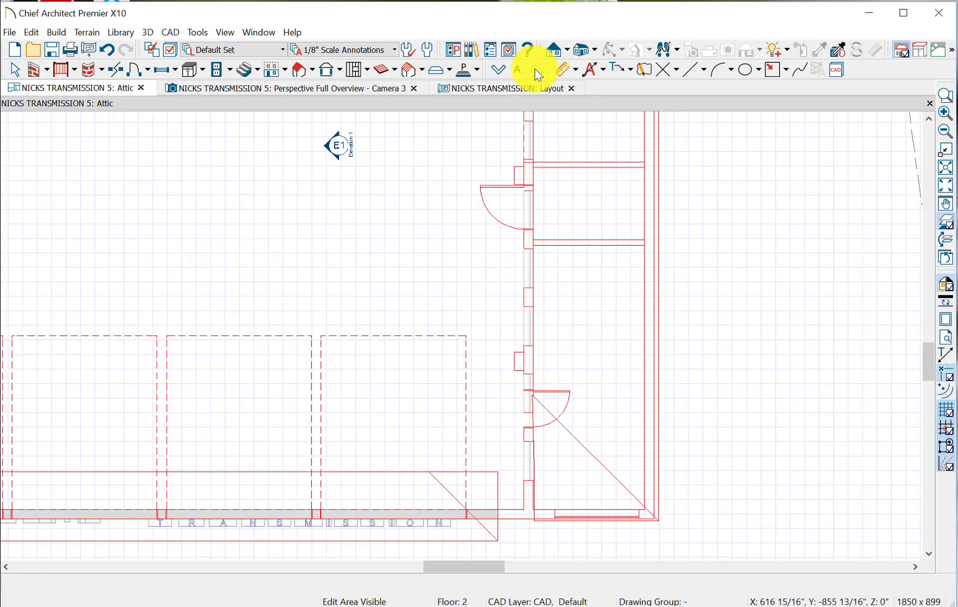
{"action": "left_click", "coordinate": [31, 33]}
{"action": "mouse_move", "coordinate": [59, 119]}
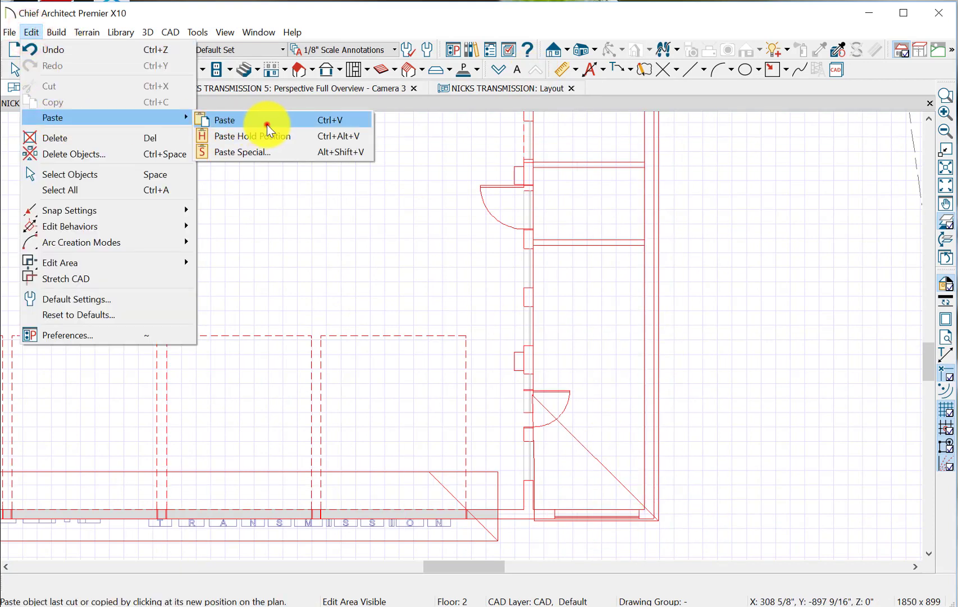
{"action": "left_click", "coordinate": [268, 123]}
{"action": "left_click", "coordinate": [712, 352]}
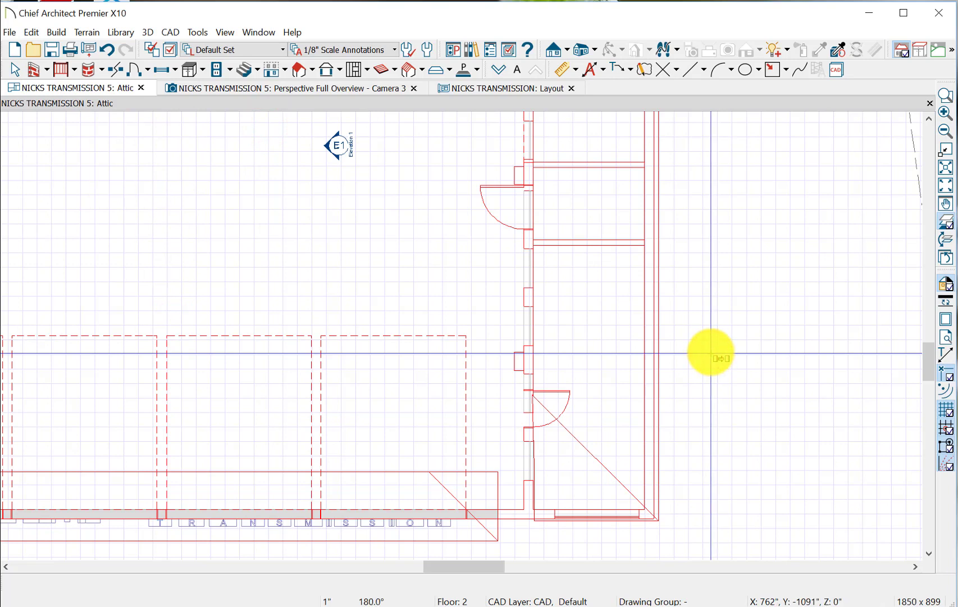
{"action": "left_click", "coordinate": [711, 352]}
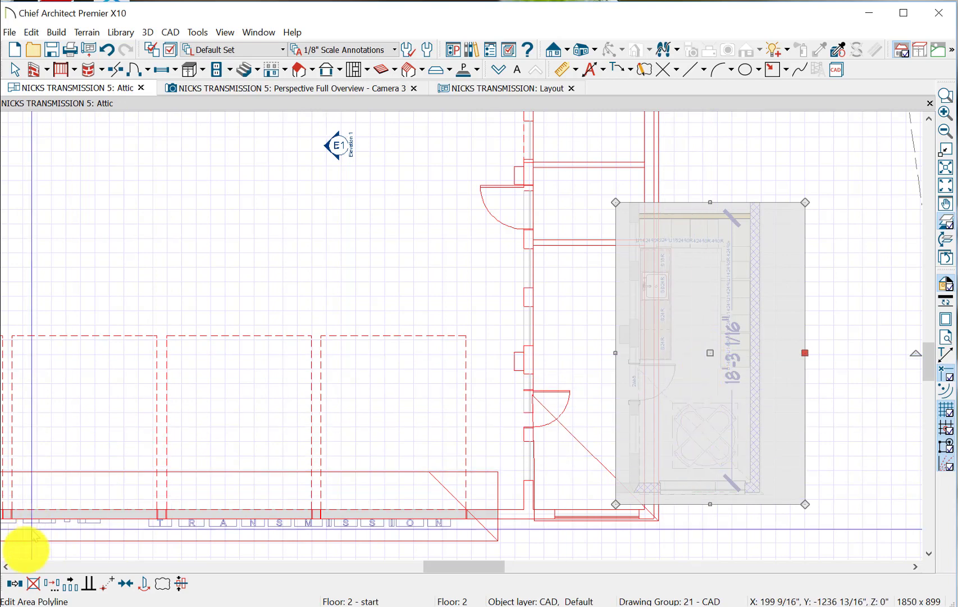
Move the pasted area point to point from its outer southeast wall corner to the red reference corner, and undo the last change
{"action": "left_click", "coordinate": [109, 587]}
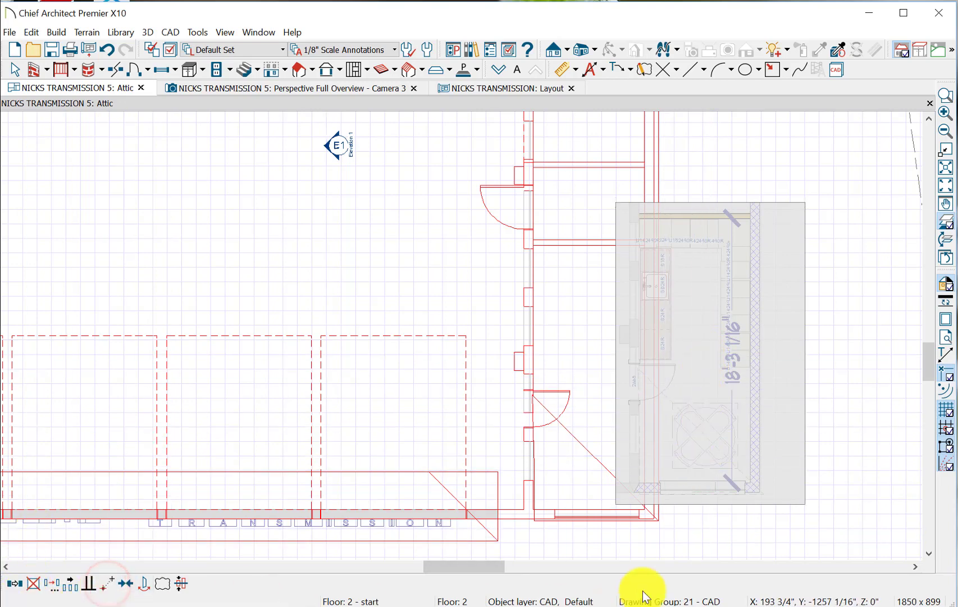
{"action": "scroll", "coordinate": [739, 525], "scroll_direction": "up", "scroll_amount": 4}
{"action": "scroll", "coordinate": [741, 524], "scroll_direction": "up", "scroll_amount": 1}
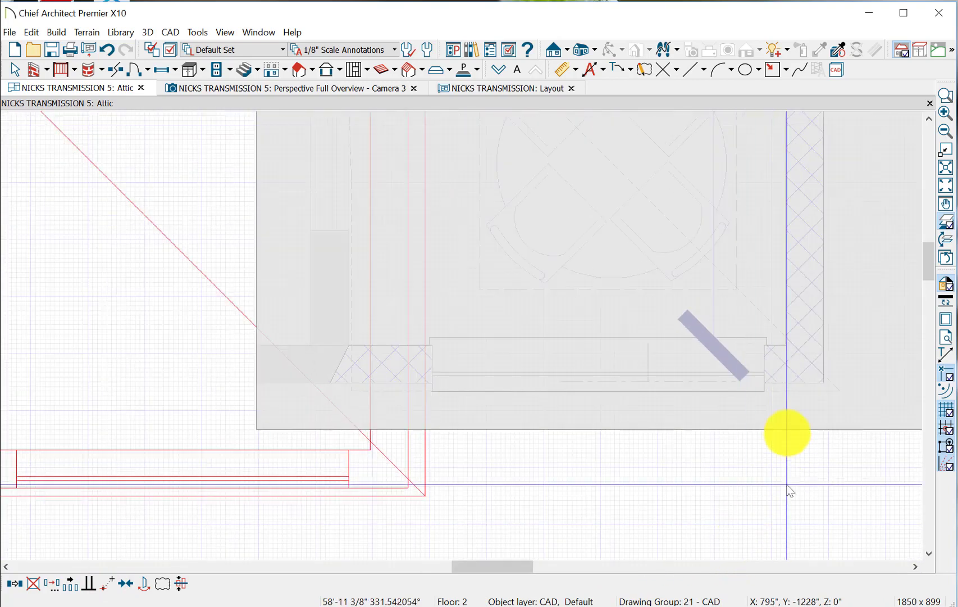
{"action": "left_click", "coordinate": [824, 382]}
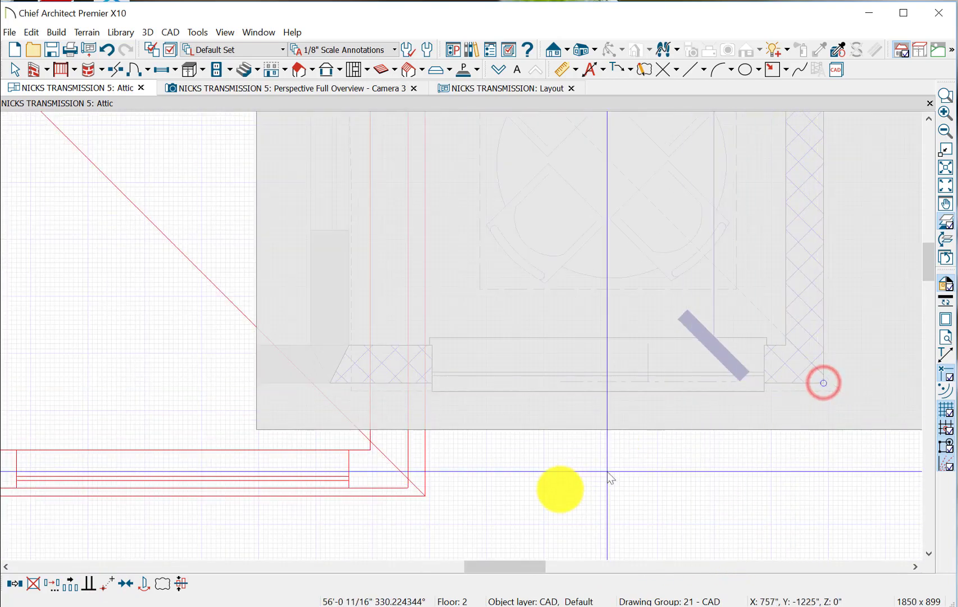
{"action": "left_click", "coordinate": [425, 496]}
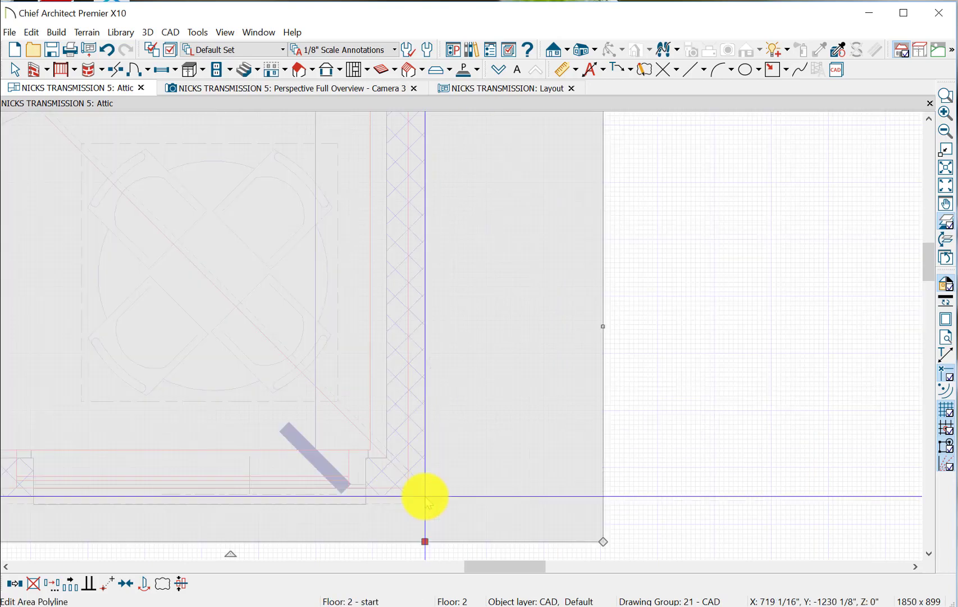
{"action": "left_click", "coordinate": [764, 394]}
{"action": "scroll", "coordinate": [764, 394], "scroll_direction": "down", "scroll_amount": 5}
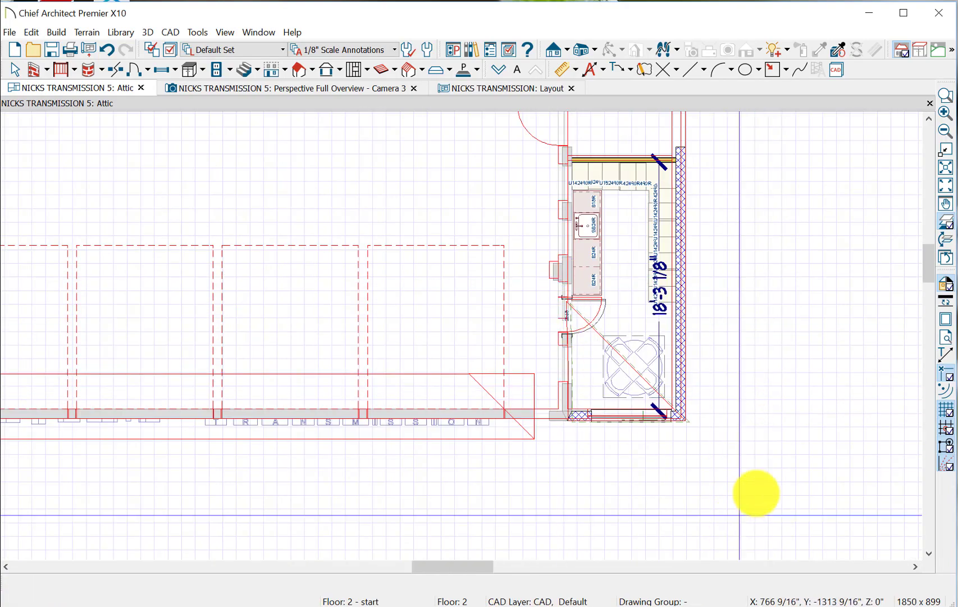
{"action": "left_click", "coordinate": [755, 493]}
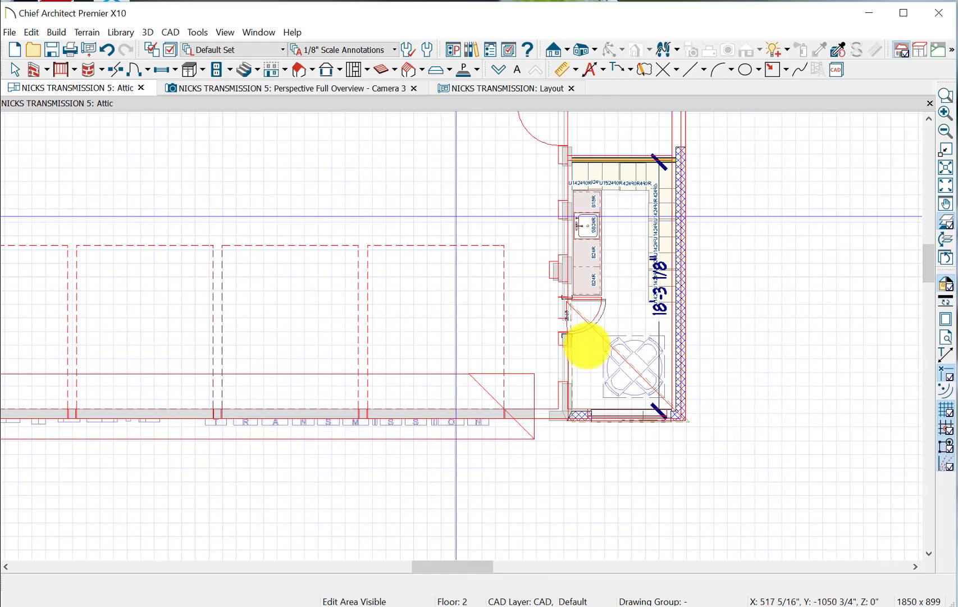
{"action": "left_click", "coordinate": [108, 49]}
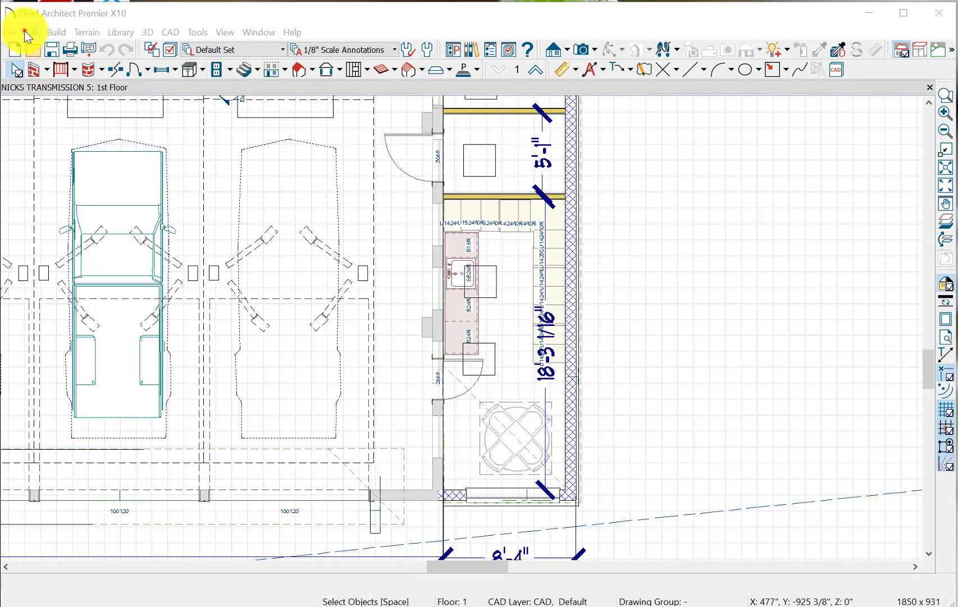
{"action": "left_click", "coordinate": [25, 32]}
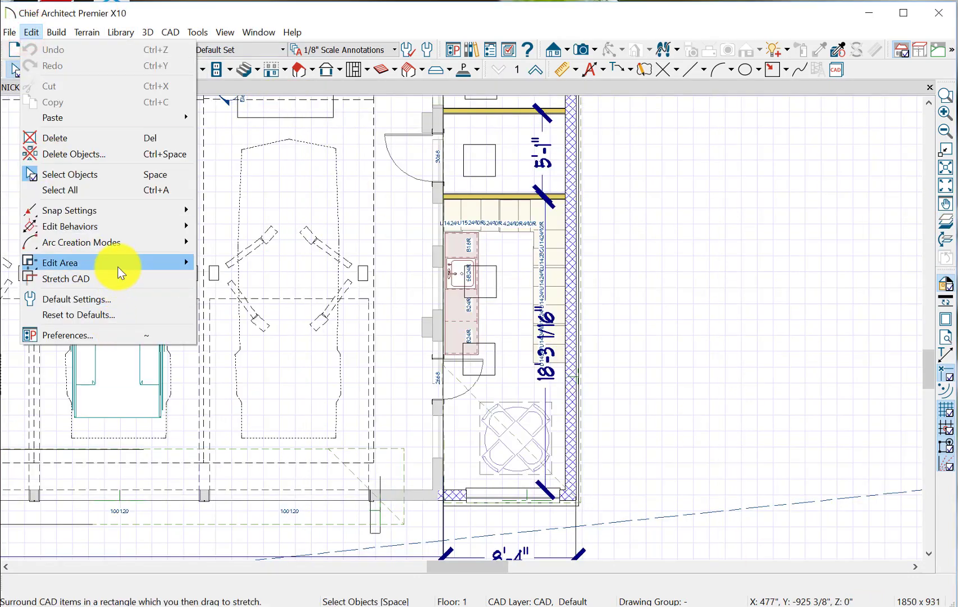
{"action": "mouse_move", "coordinate": [144, 271]}
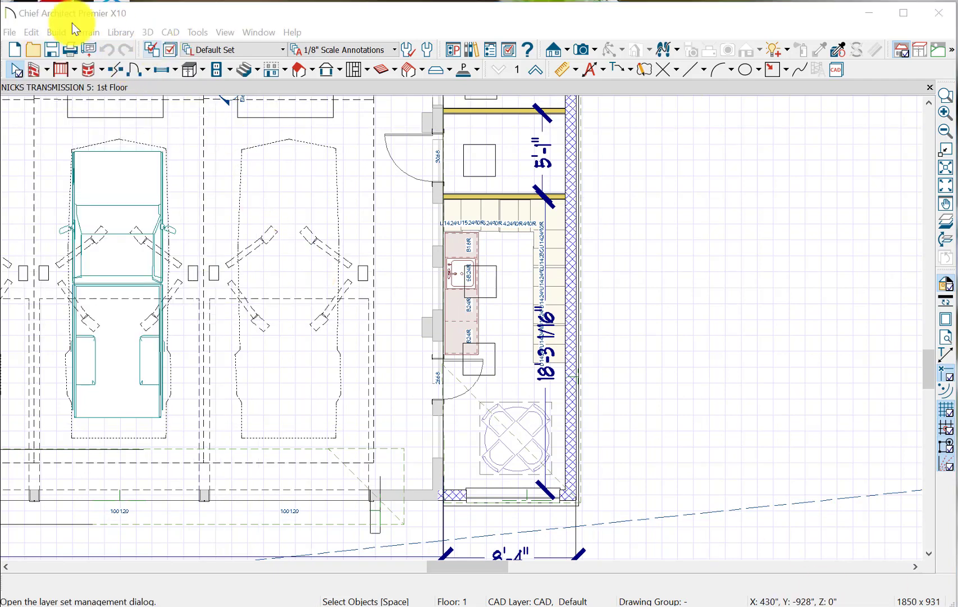
{"action": "left_click", "coordinate": [30, 32]}
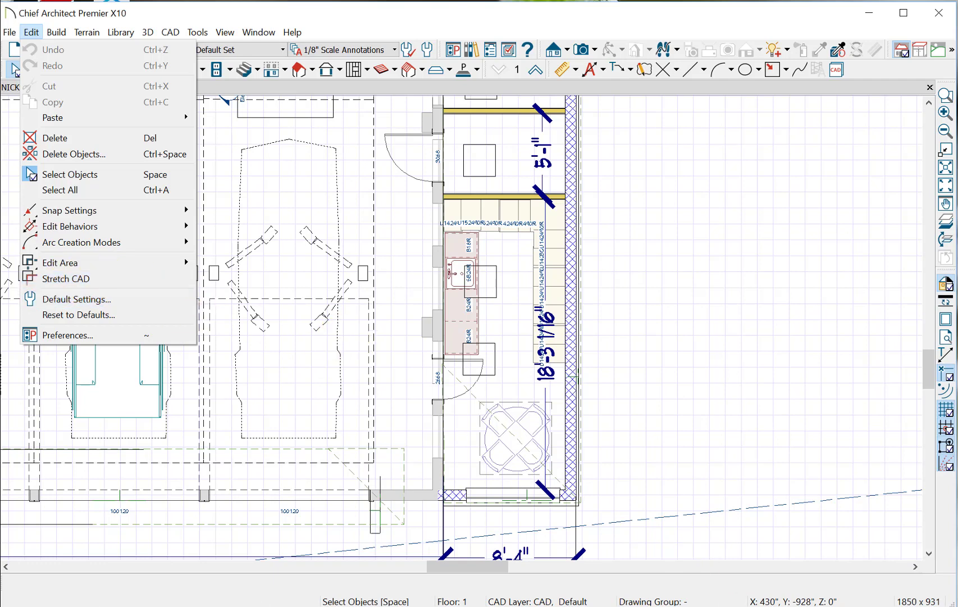
{"action": "left_click", "coordinate": [76, 299]}
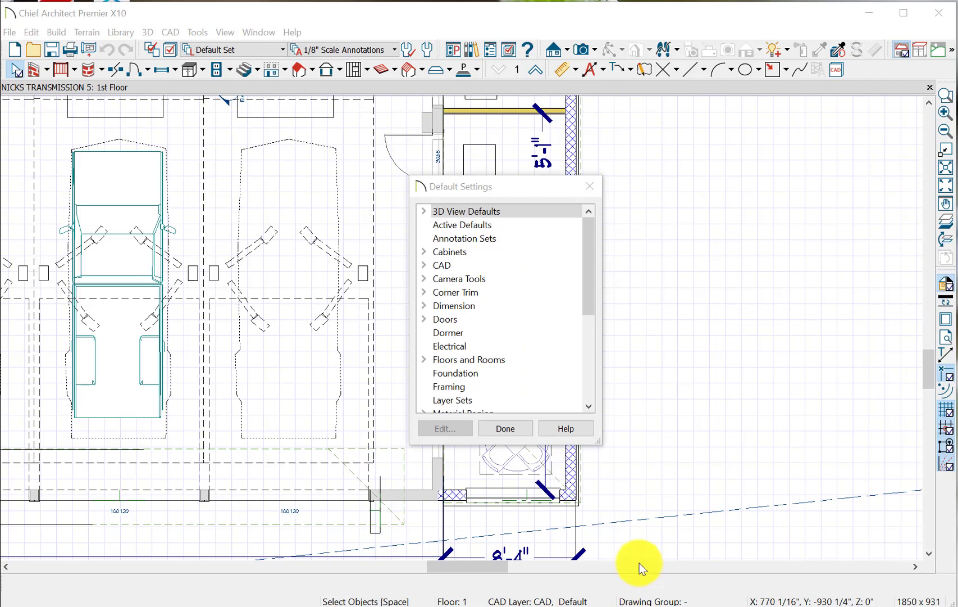
{"action": "left_click", "coordinate": [514, 430]}
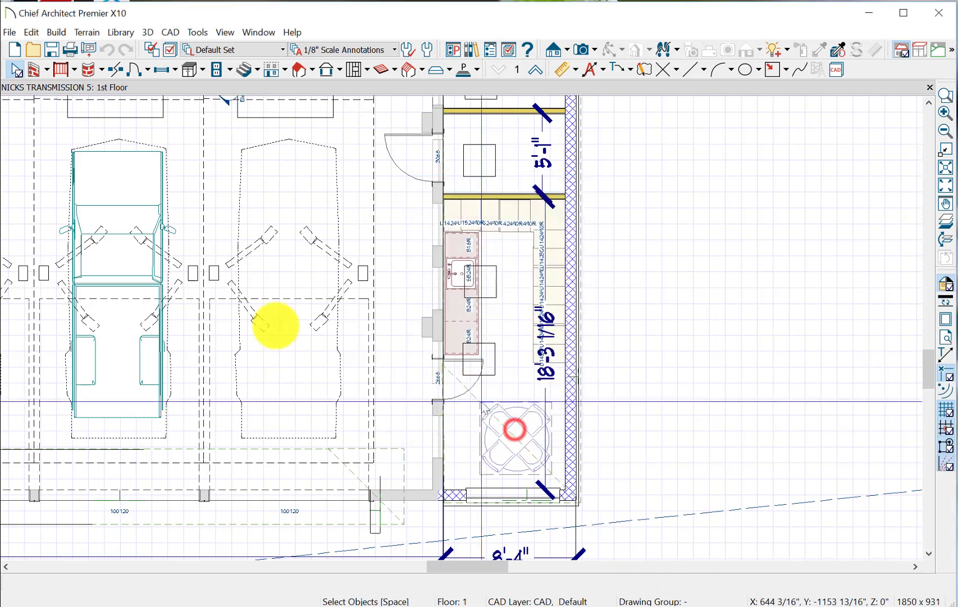
Open the plan's Default Settings and look through the entries under 3D View Defaults
{"action": "left_click", "coordinate": [32, 31]}
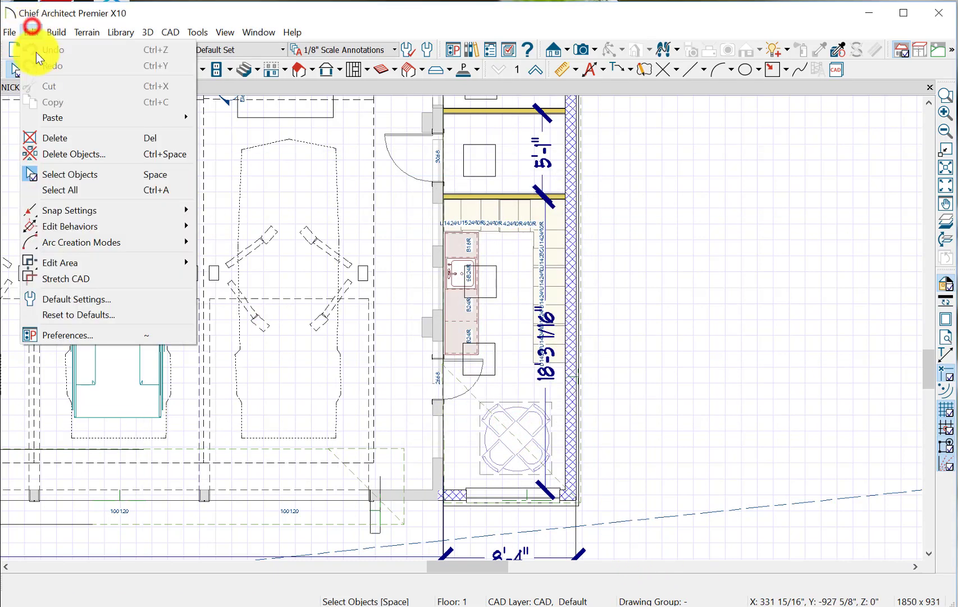
{"action": "left_click", "coordinate": [65, 299]}
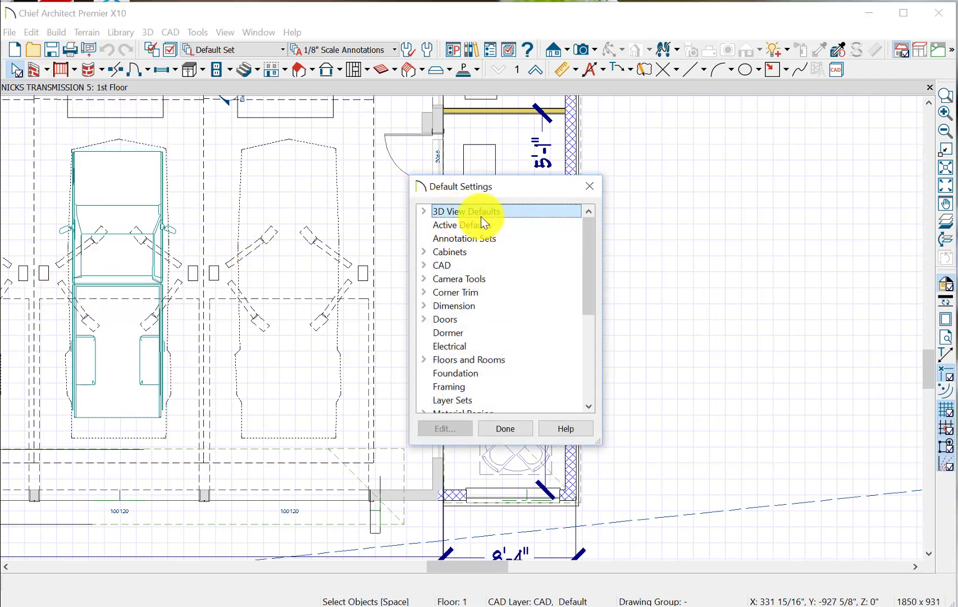
{"action": "left_click", "coordinate": [423, 211]}
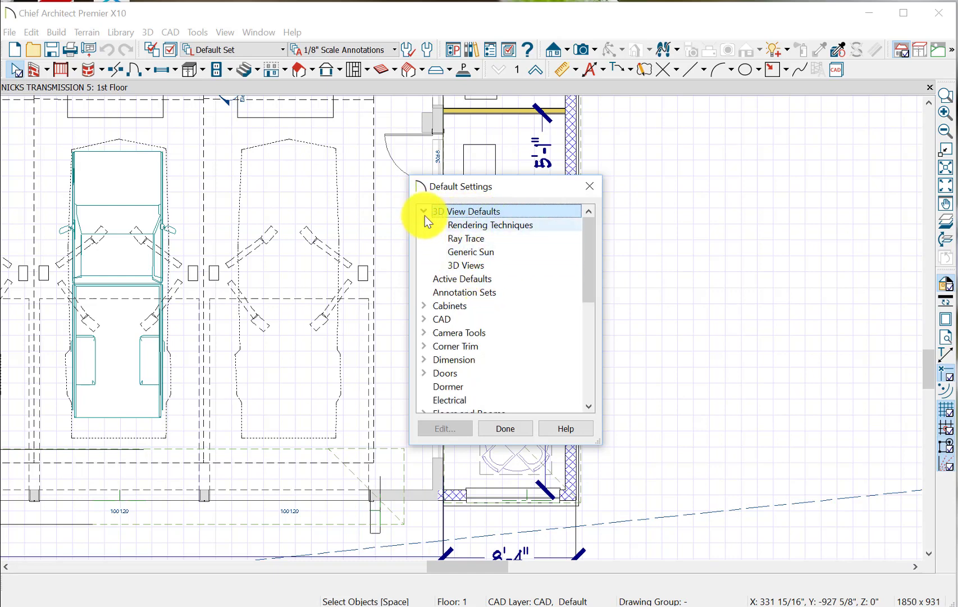
{"action": "left_click", "coordinate": [424, 212]}
In Active Defaults, try 1/4" Scale Annotations as the current annotation set and cancel the change
{"action": "left_click", "coordinate": [460, 227]}
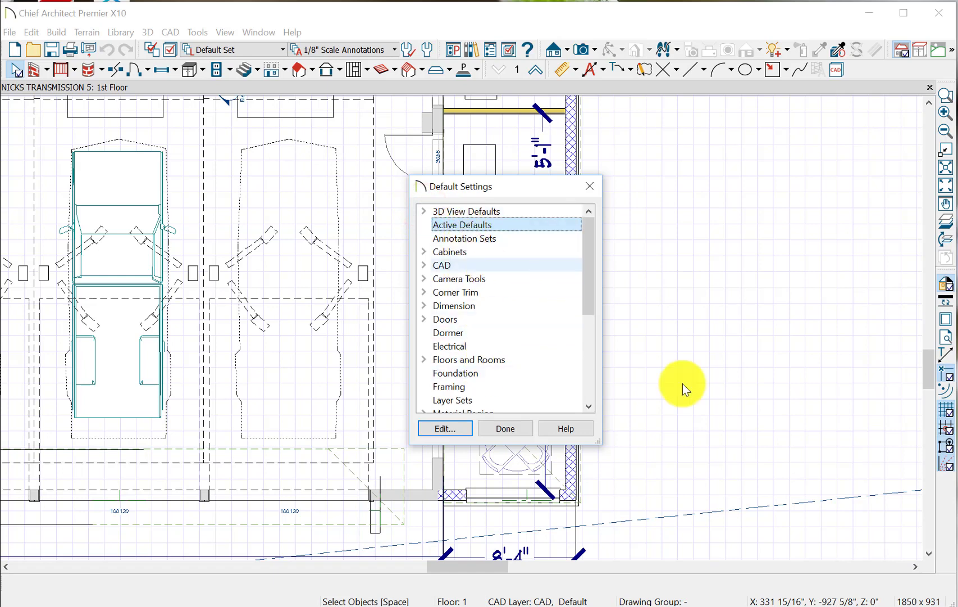
{"action": "double_click", "coordinate": [488, 226]}
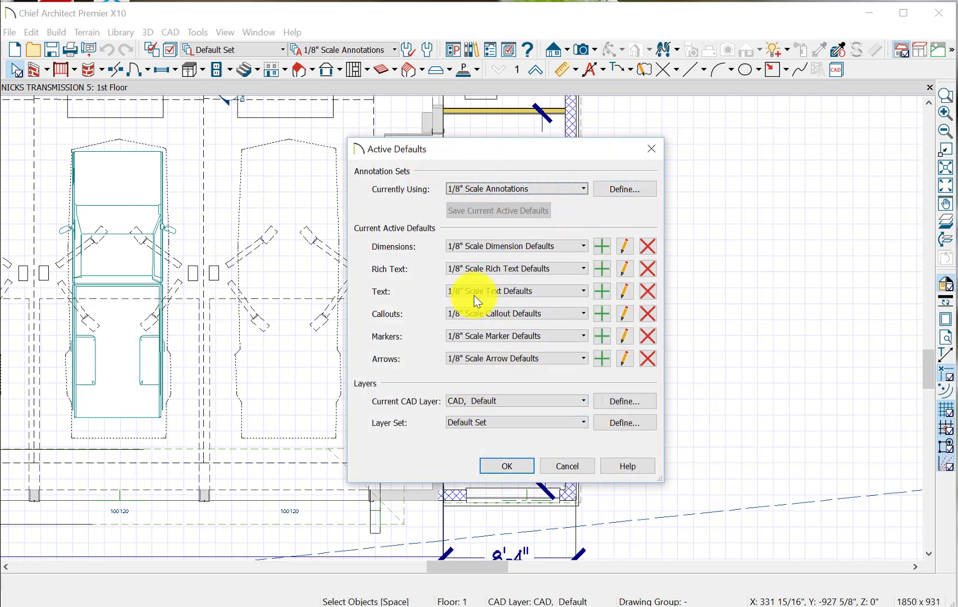
{"action": "left_click", "coordinate": [585, 188]}
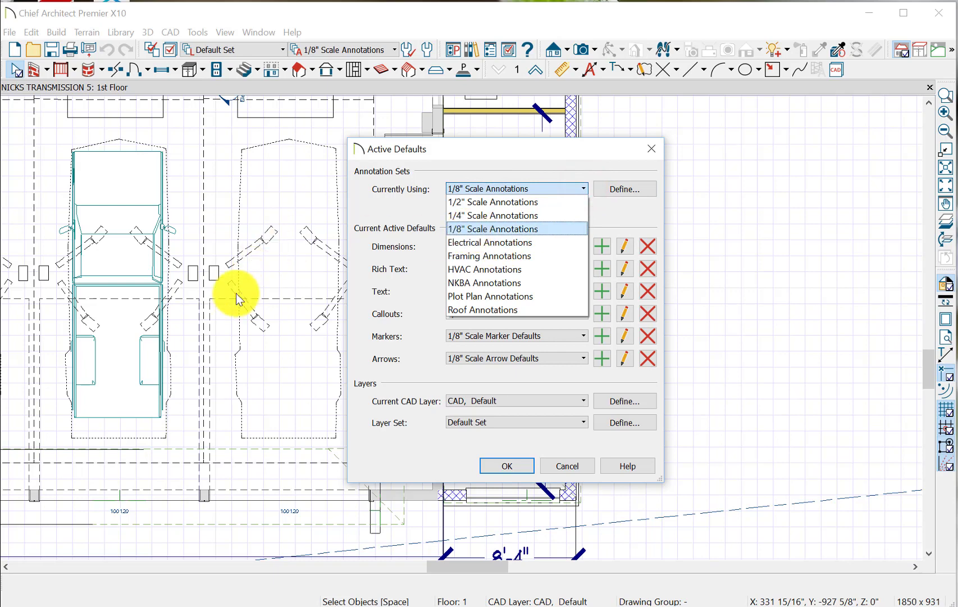
{"action": "left_click", "coordinate": [506, 212]}
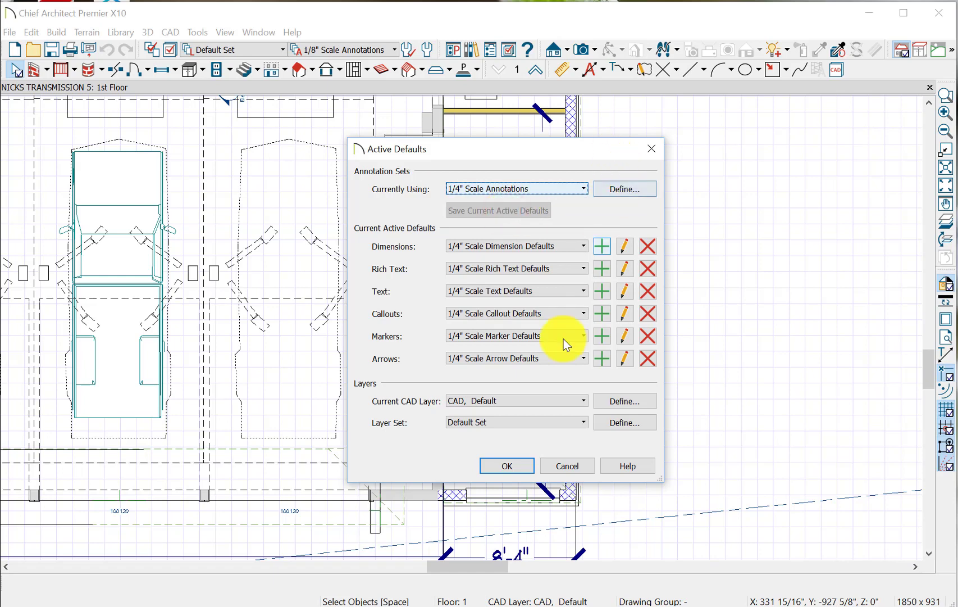
{"action": "left_click", "coordinate": [568, 465]}
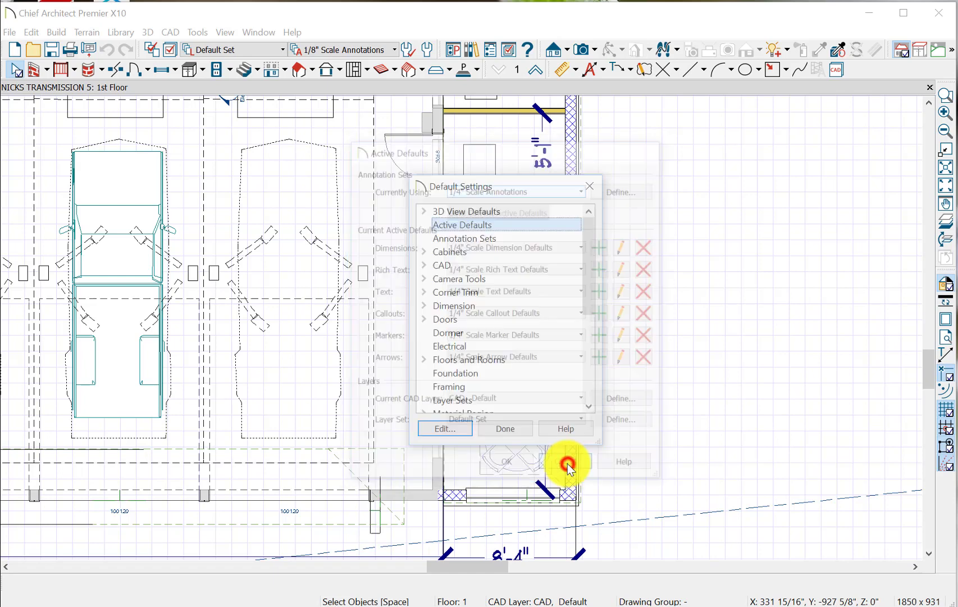
Open the Annotation Sets defaults and review the text style used by the Plot Plan Annotations set's text defaults
{"action": "left_click", "coordinate": [457, 238]}
{"action": "double_click", "coordinate": [456, 237]}
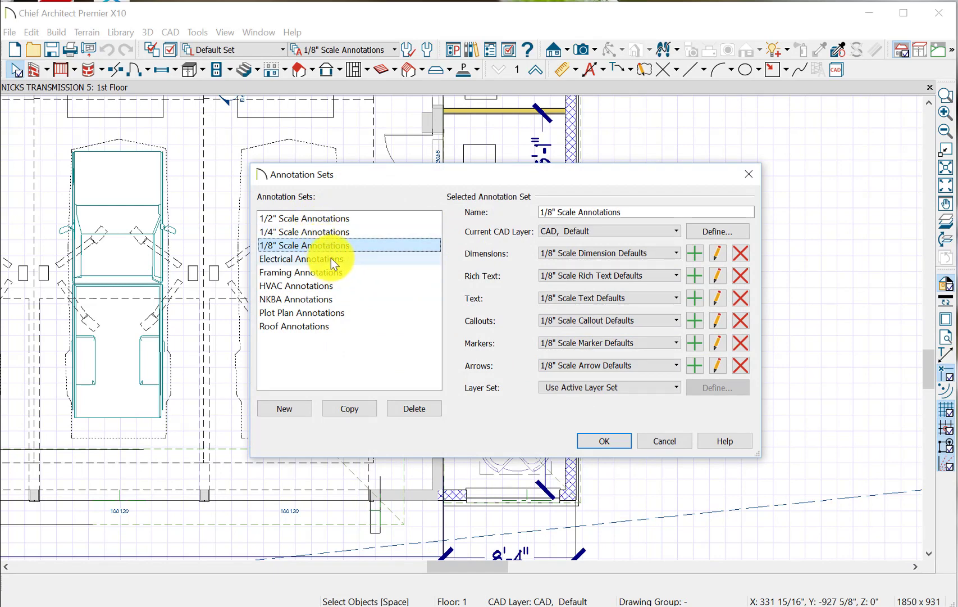
{"action": "left_click", "coordinate": [305, 312]}
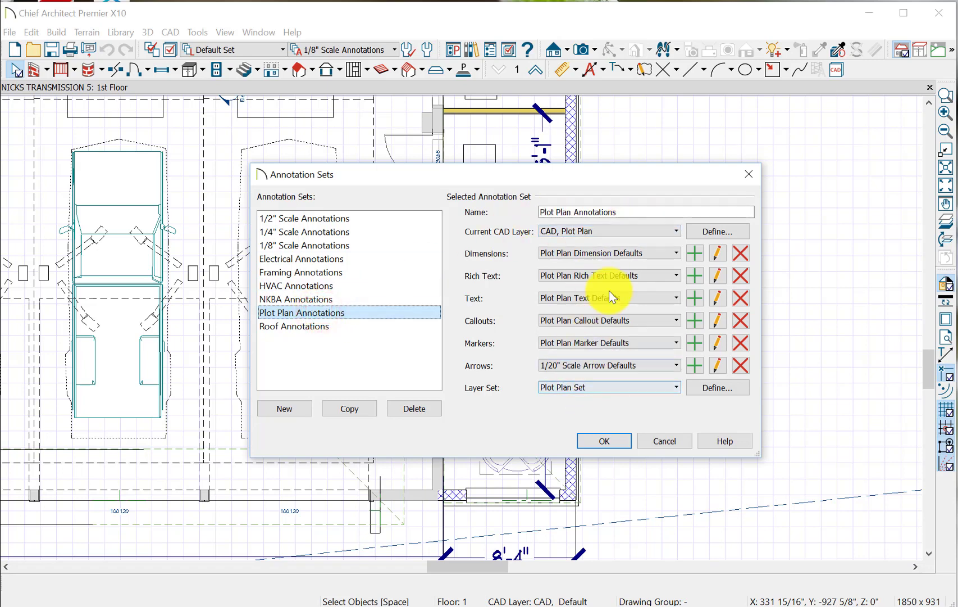
{"action": "left_click", "coordinate": [717, 299]}
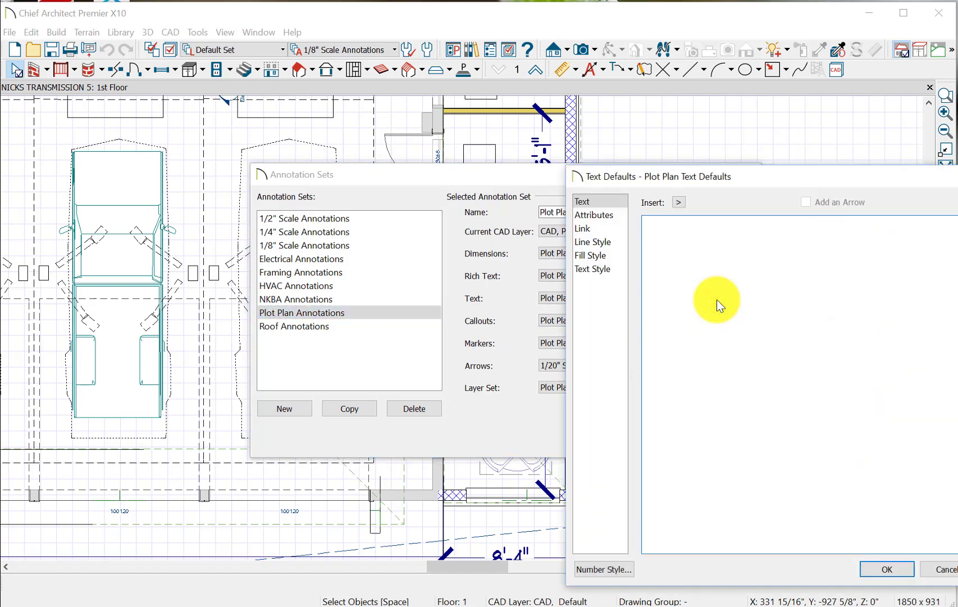
{"action": "left_click", "coordinate": [590, 269]}
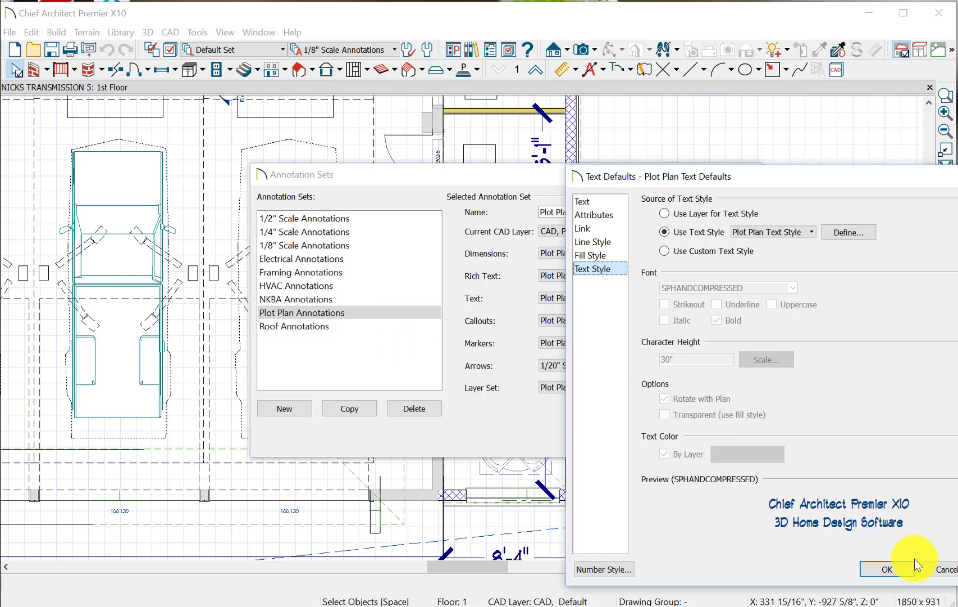
{"action": "left_click", "coordinate": [886, 569]}
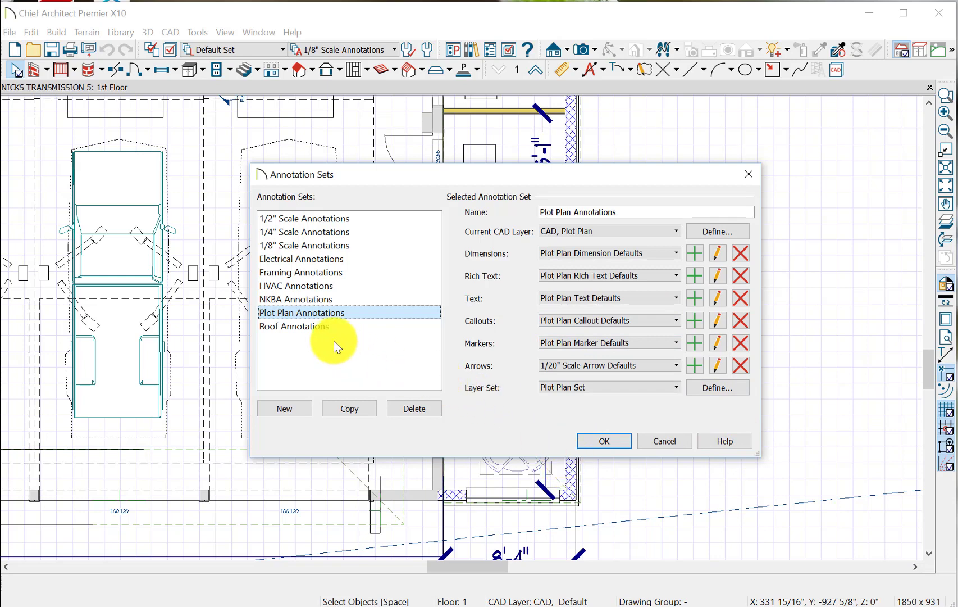
Review the layer assigned in the Plot Plan Dimension Defaults, and close the annotation sets and Default Settings
{"action": "left_click", "coordinate": [295, 312]}
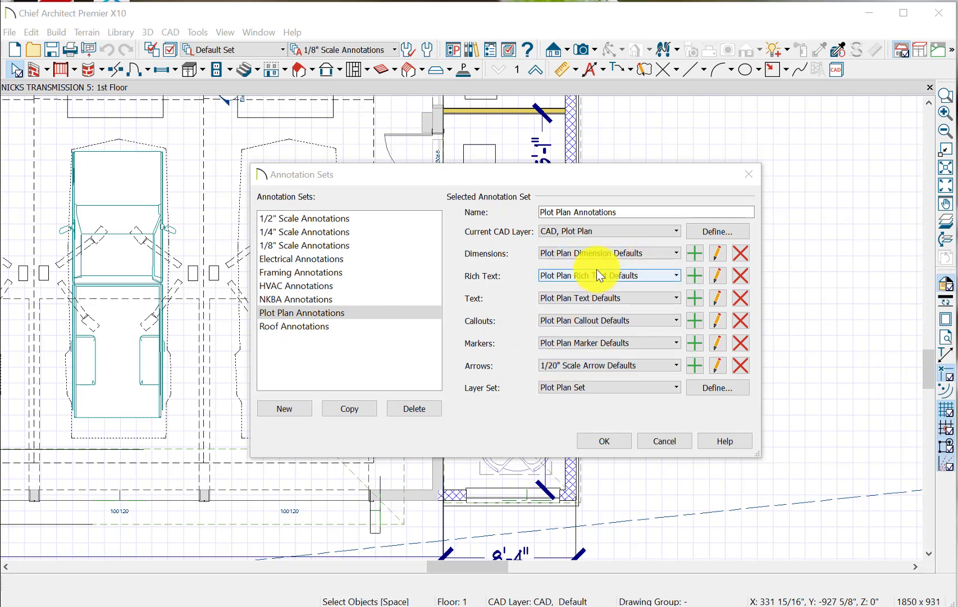
{"action": "left_click", "coordinate": [714, 255]}
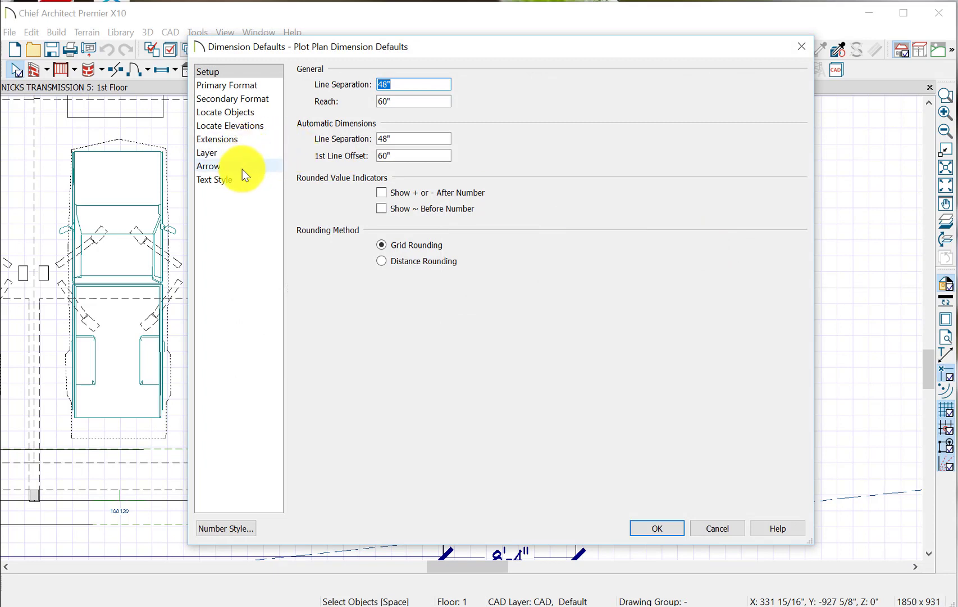
{"action": "left_click", "coordinate": [244, 153]}
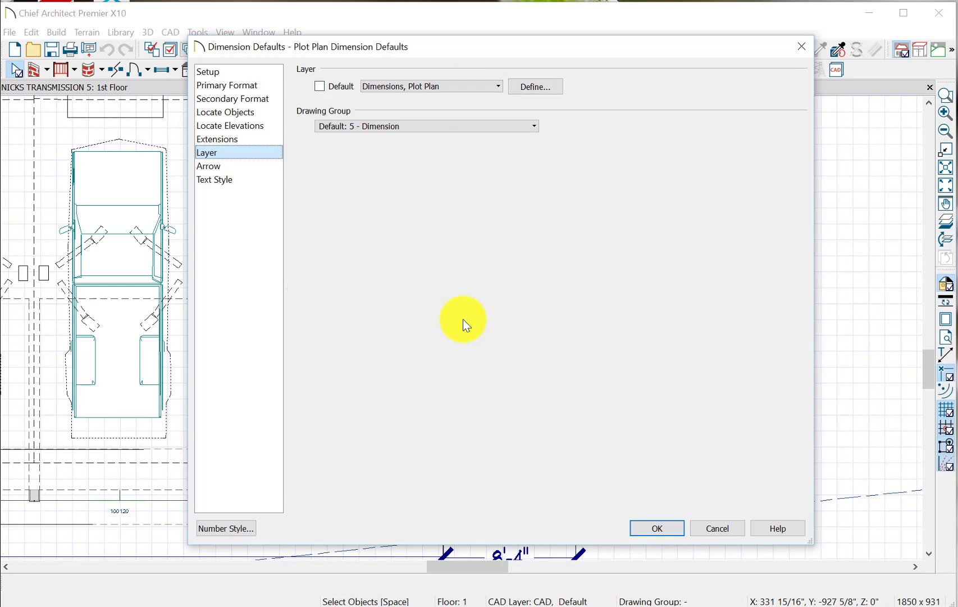
{"action": "left_click", "coordinate": [650, 528]}
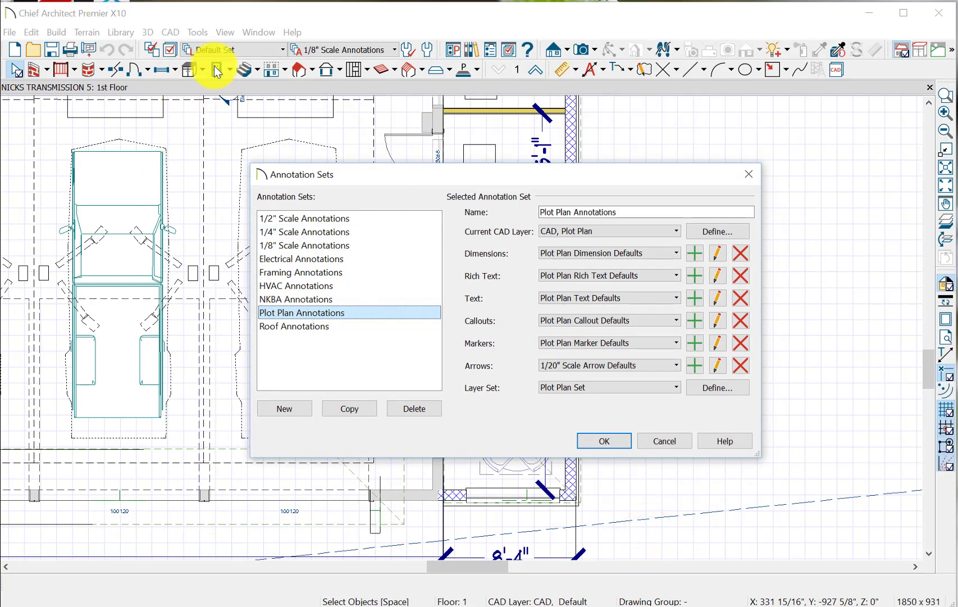
{"action": "left_click", "coordinate": [283, 49]}
{"action": "left_click", "coordinate": [665, 441]}
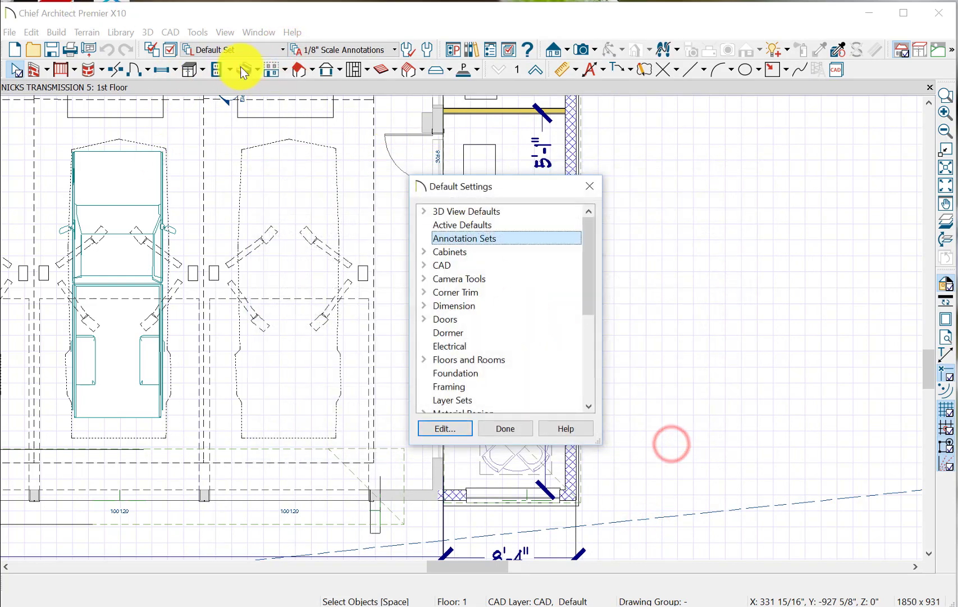
{"action": "left_click", "coordinate": [505, 428]}
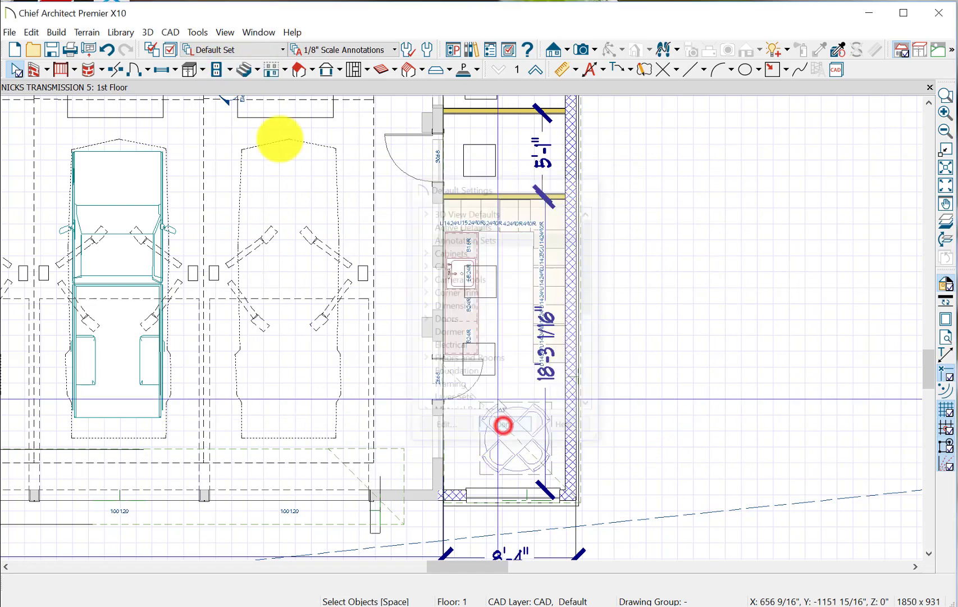
Switch the floor plan's active layer set to Plot Plan Set, and then to Plan View Set
{"action": "left_click", "coordinate": [283, 47]}
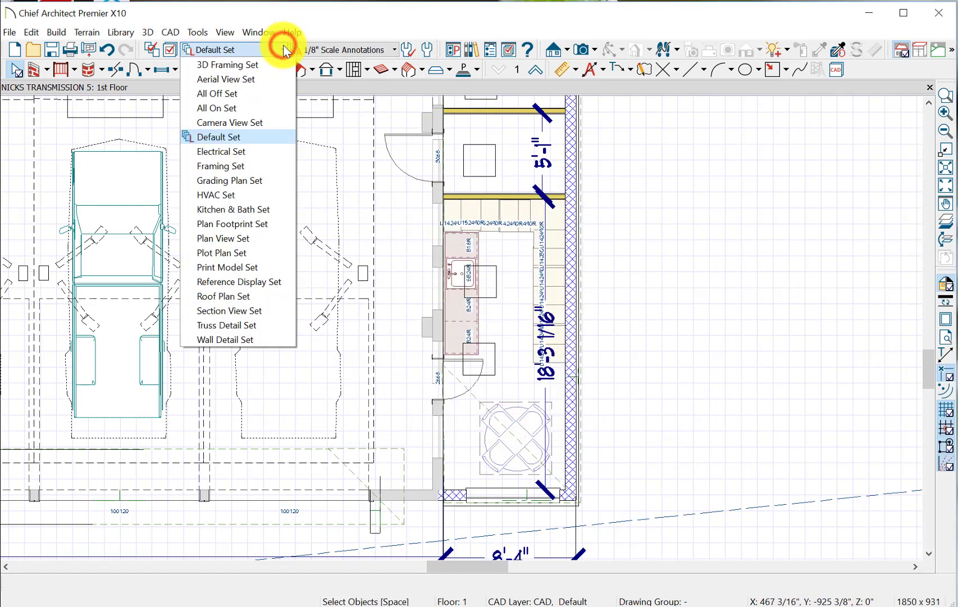
{"action": "left_click", "coordinate": [259, 252]}
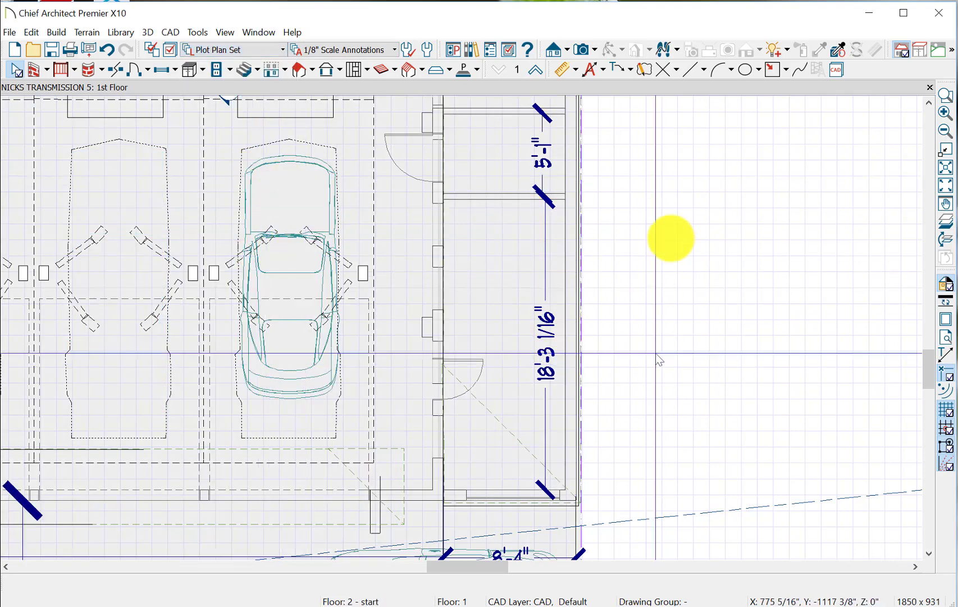
{"action": "left_click", "coordinate": [282, 48]}
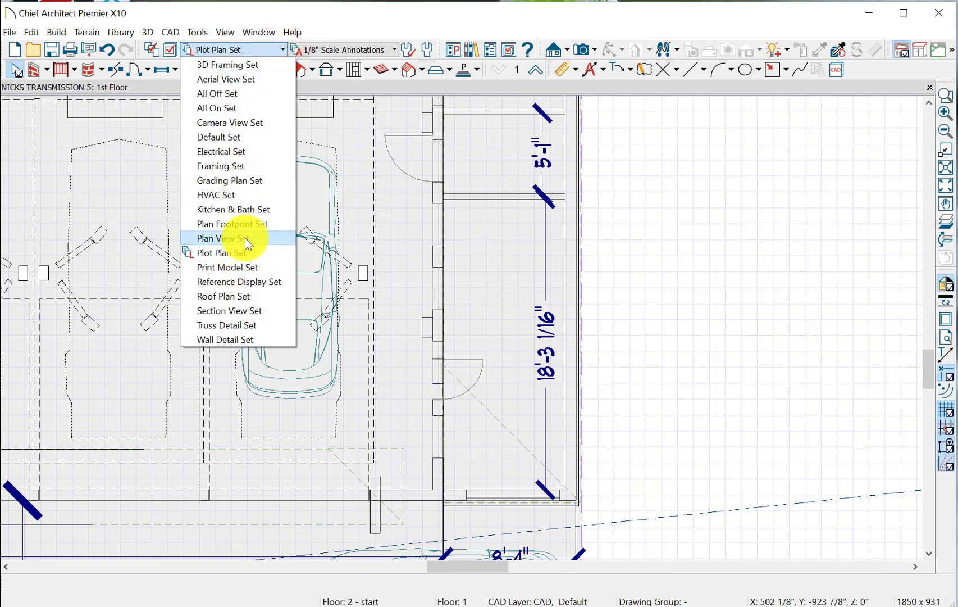
{"action": "left_click", "coordinate": [245, 237]}
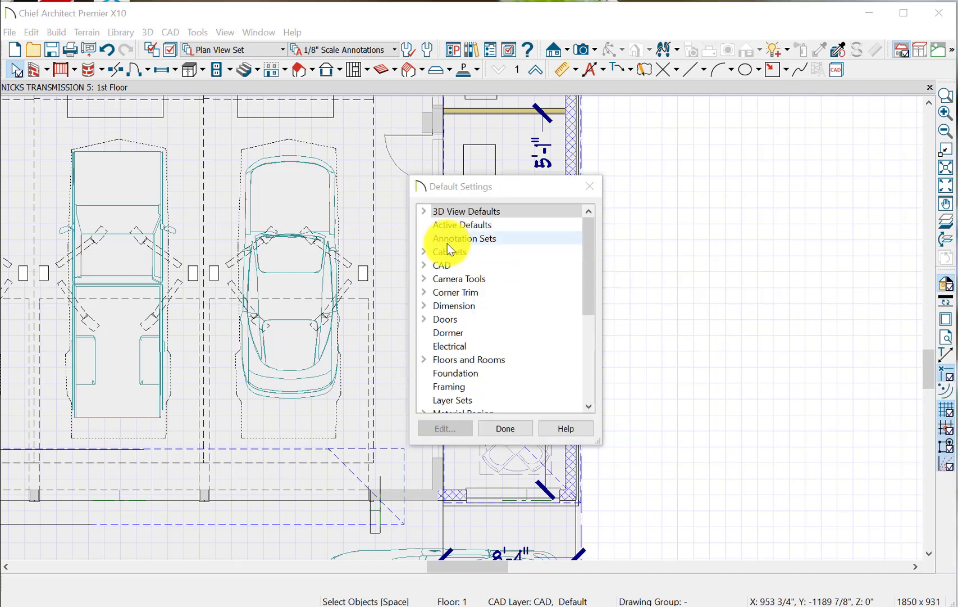
Expand the Cabinets defaults and review the General Cabinet options for width, fillers and resizing
{"action": "left_click", "coordinate": [441, 251]}
{"action": "left_click", "coordinate": [425, 251]}
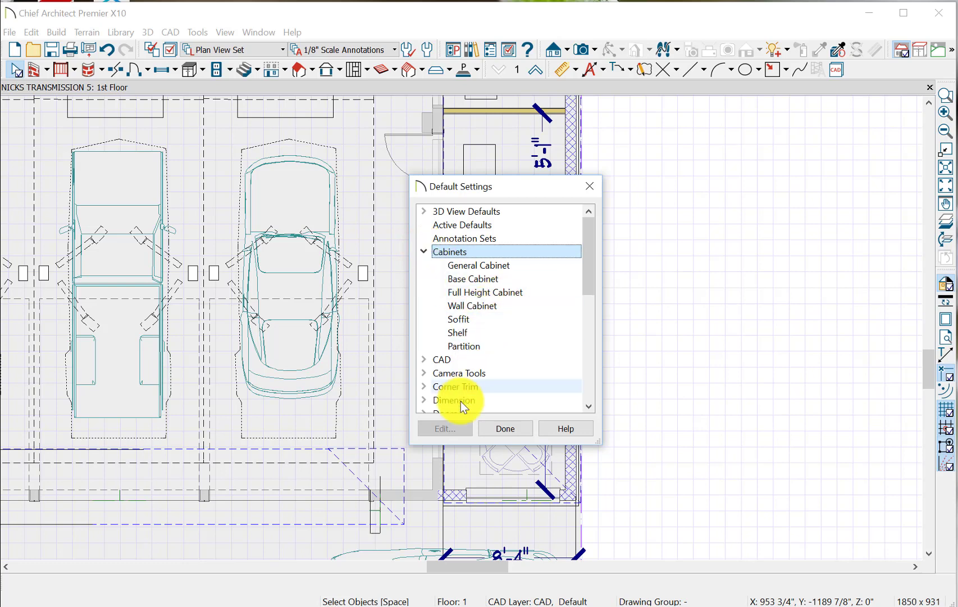
{"action": "left_click", "coordinate": [486, 267]}
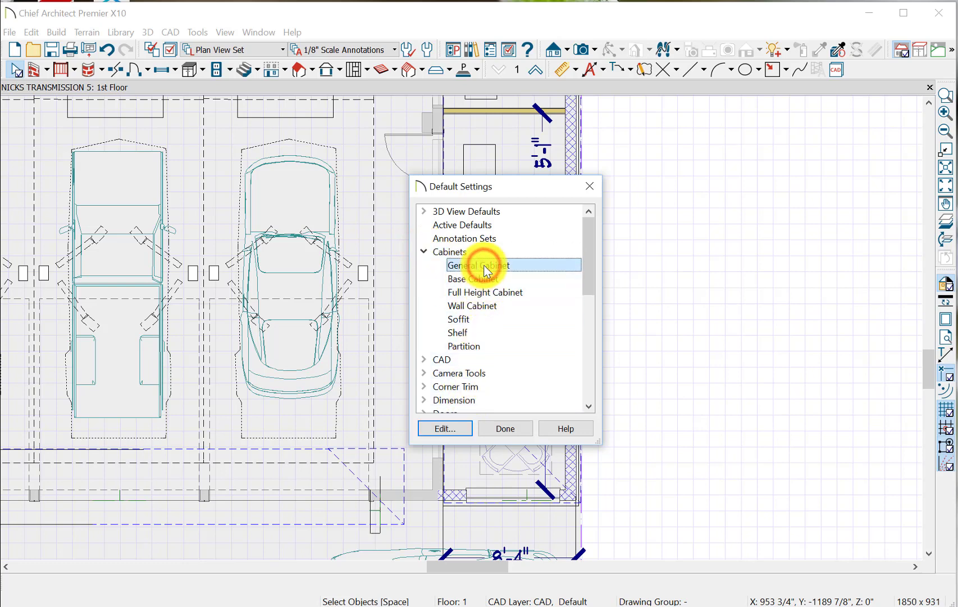
{"action": "double_click", "coordinate": [483, 264]}
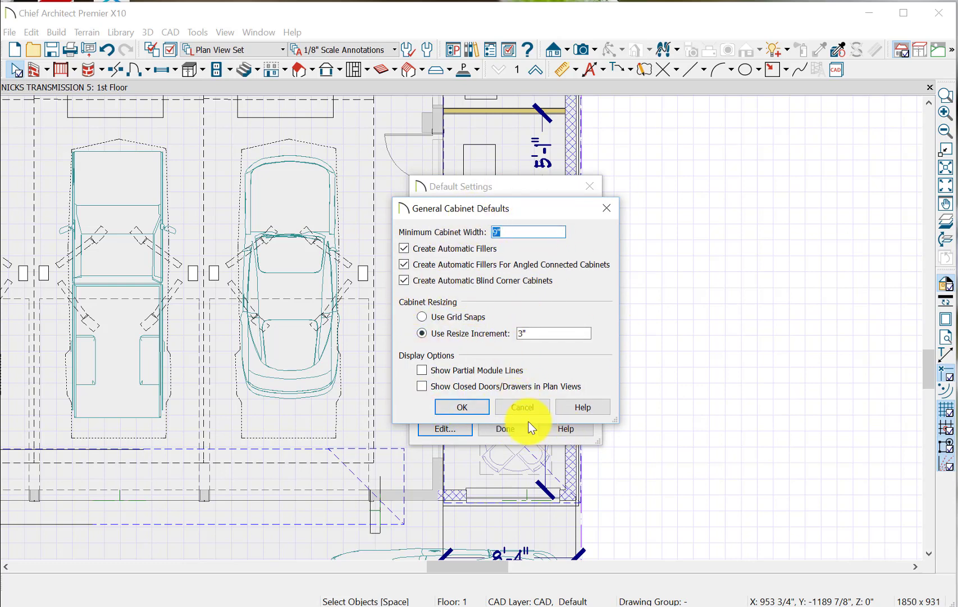
{"action": "left_click", "coordinate": [469, 405]}
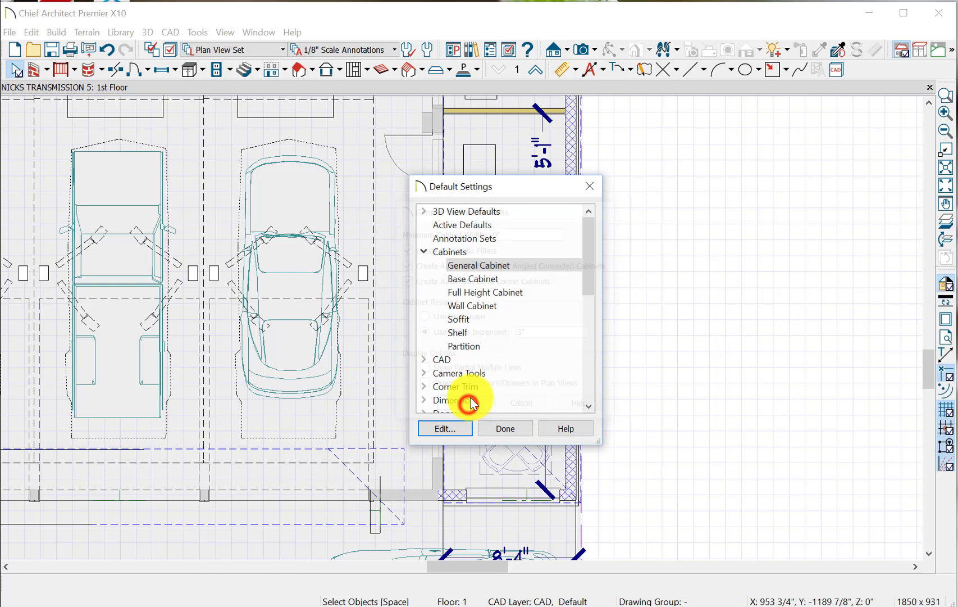
Open the Base Cabinet defaults, examine the door face item and side type options, and cancel
{"action": "left_click", "coordinate": [477, 279]}
{"action": "left_click", "coordinate": [452, 429]}
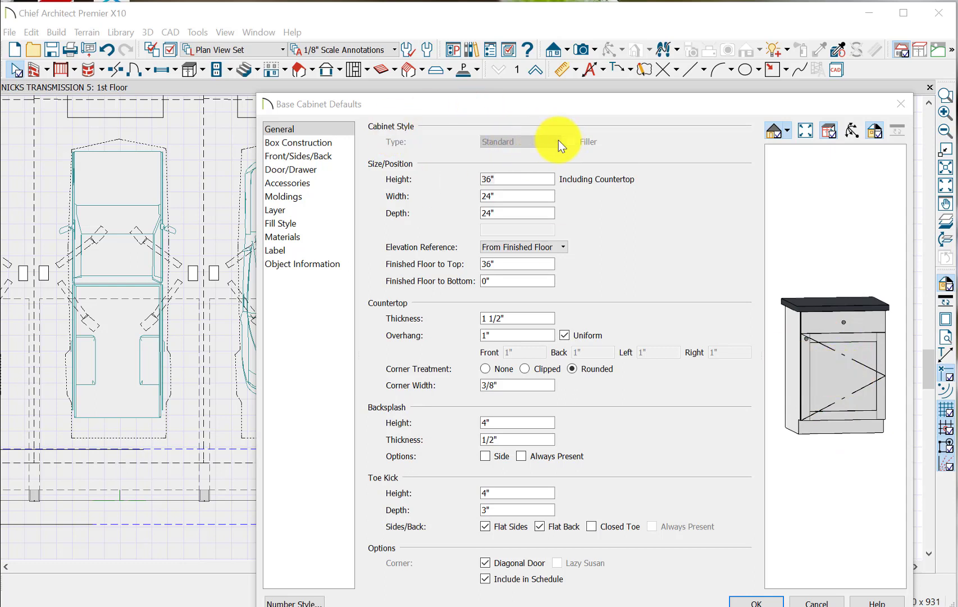
{"action": "left_click", "coordinate": [868, 379]}
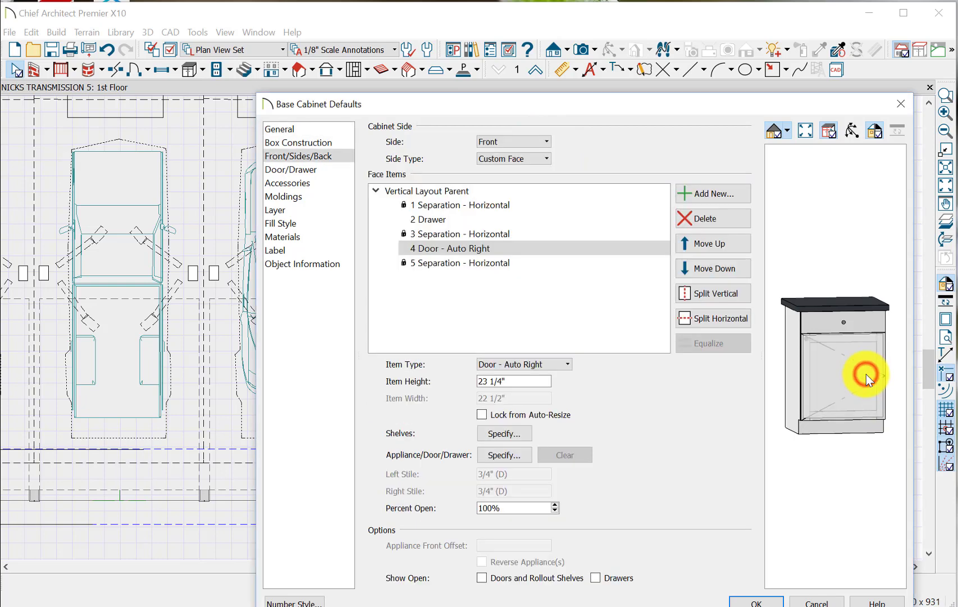
{"action": "left_click", "coordinate": [549, 159]}
{"action": "left_click", "coordinate": [549, 158]}
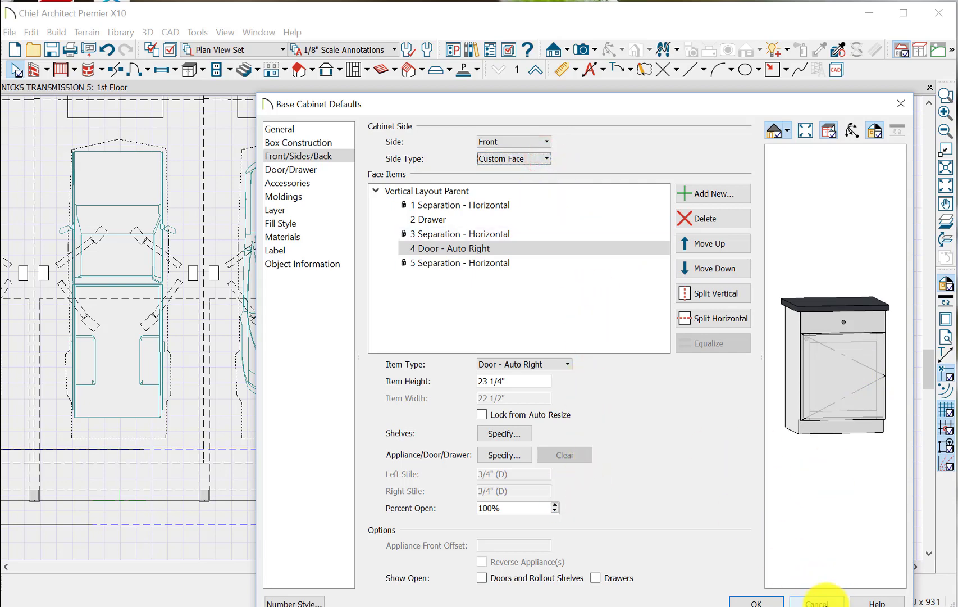
{"action": "left_click", "coordinate": [820, 601]}
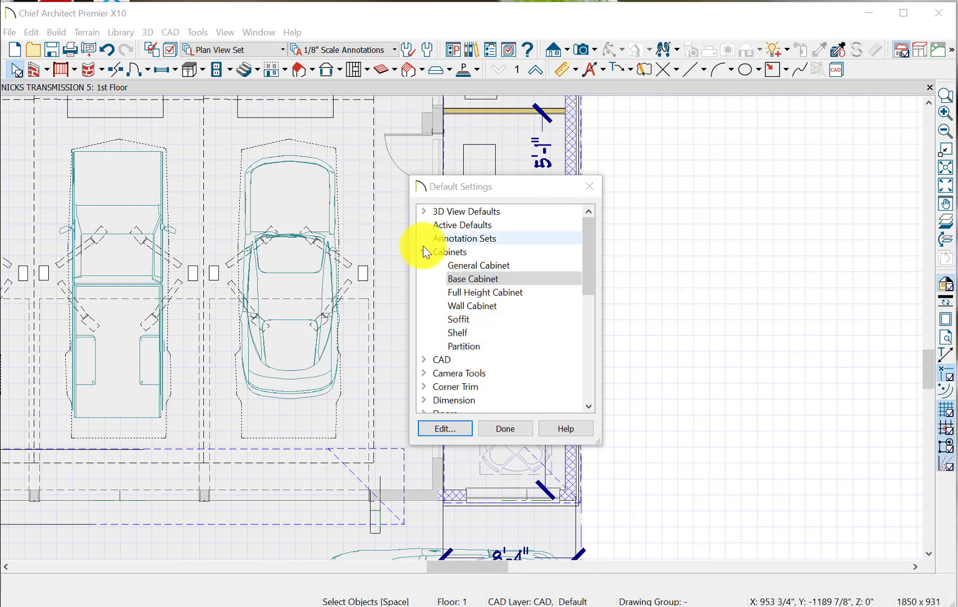
Reopen the Base Cabinet defaults and review the materials assigned to each cabinet component
{"action": "left_click", "coordinate": [478, 264]}
{"action": "left_click", "coordinate": [476, 278]}
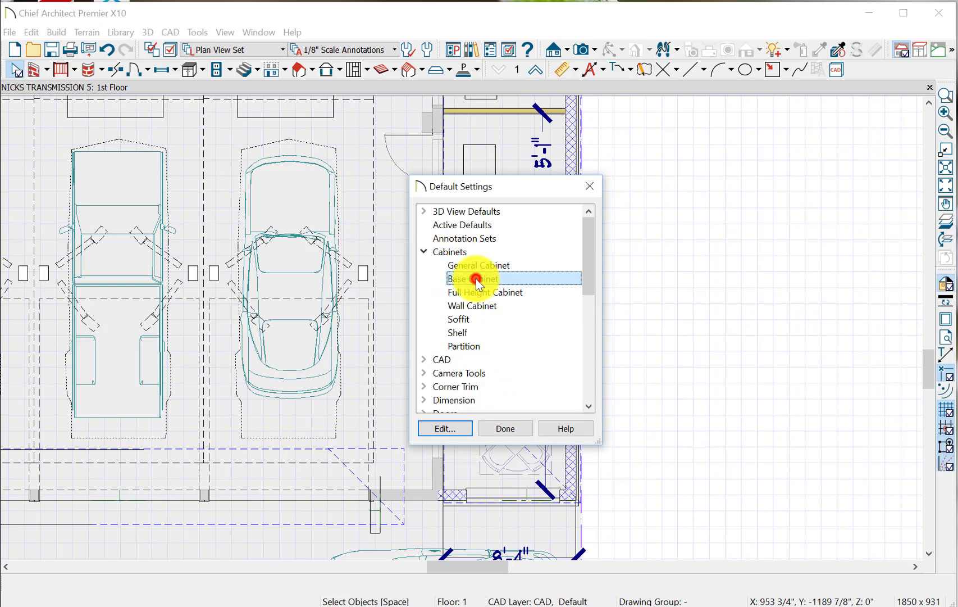
{"action": "double_click", "coordinate": [477, 277]}
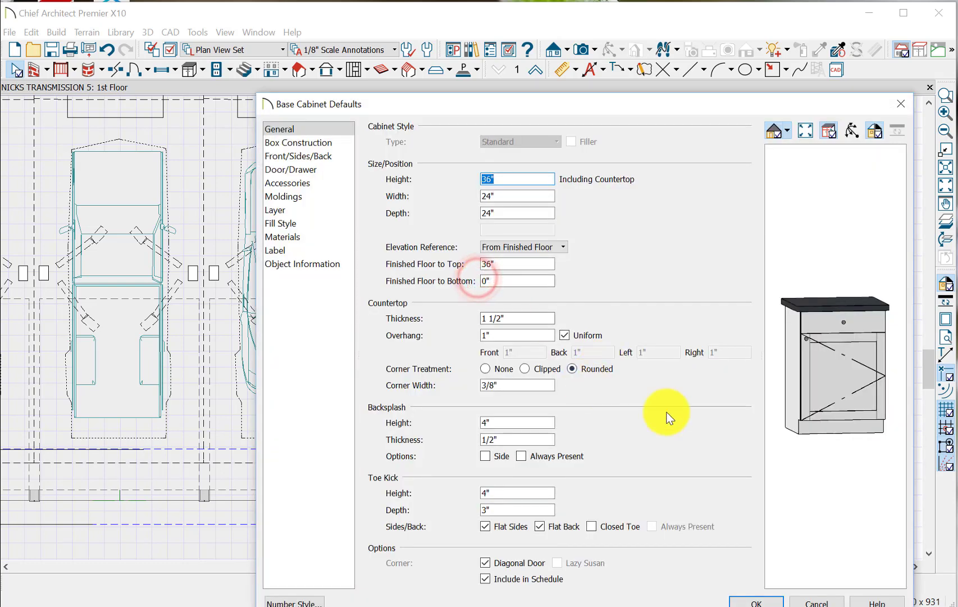
{"action": "left_click", "coordinate": [291, 236]}
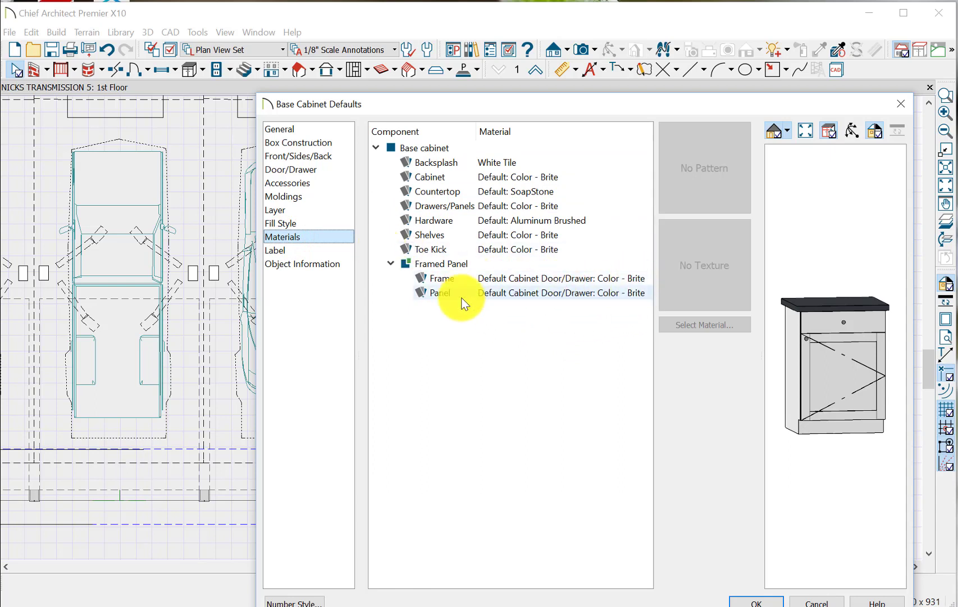
{"action": "left_click", "coordinate": [767, 603]}
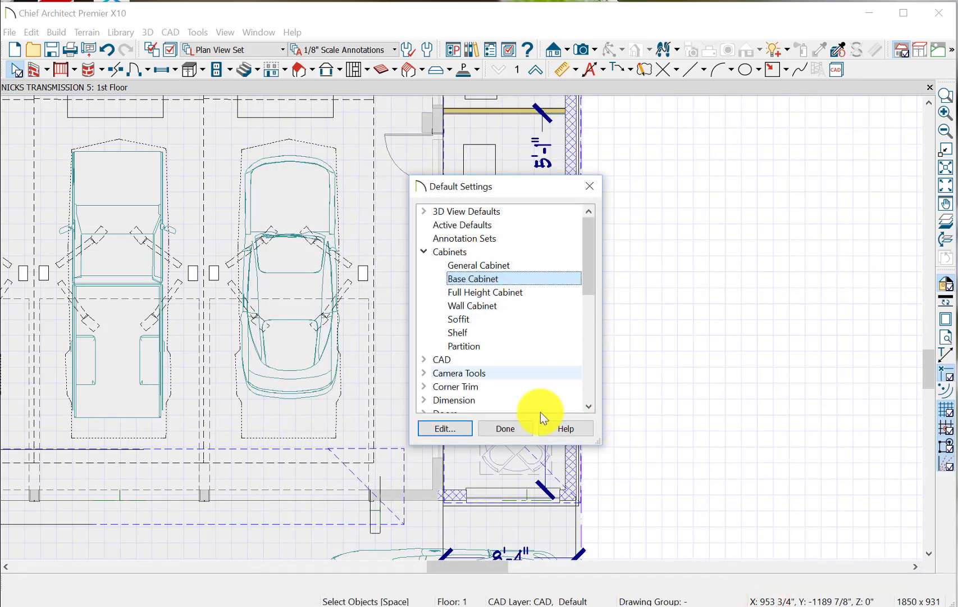
Expand the CAD defaults and review the General CAD settings for current layer, line length format and line angle display
{"action": "left_click_drag", "start_coordinate": [589, 280], "coordinate": [587, 313]}
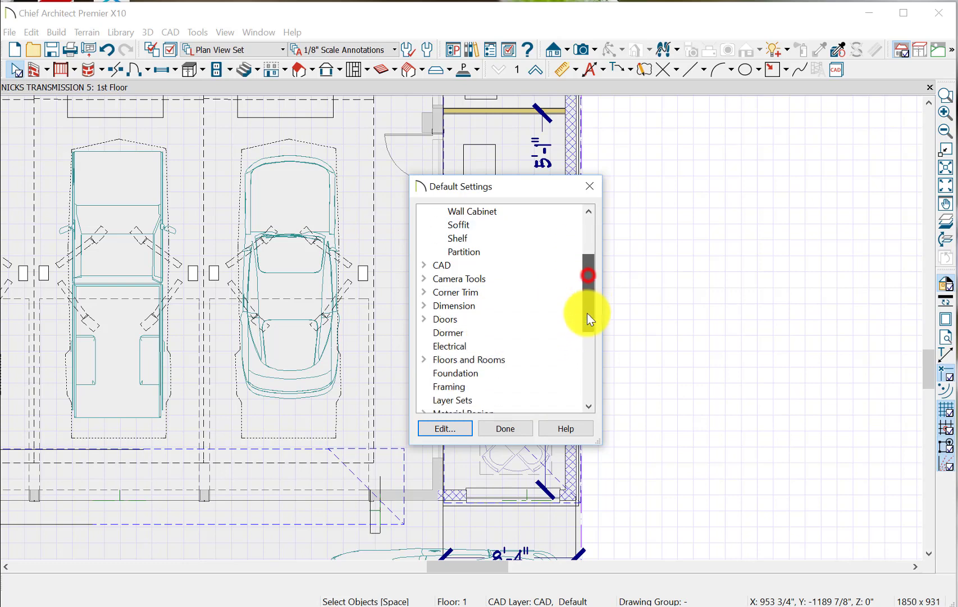
{"action": "left_click", "coordinate": [424, 264]}
{"action": "left_click", "coordinate": [469, 278]}
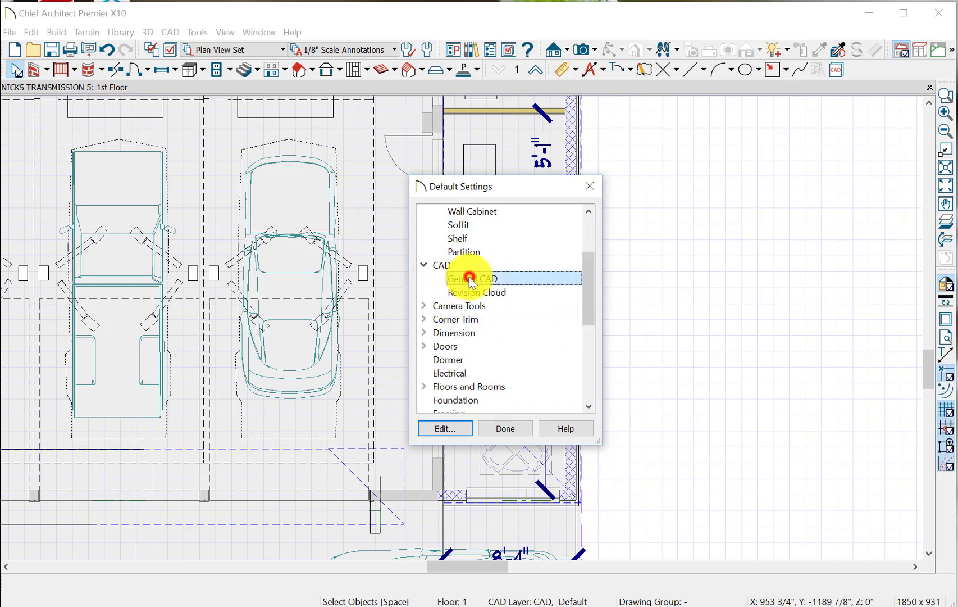
{"action": "left_click", "coordinate": [450, 426]}
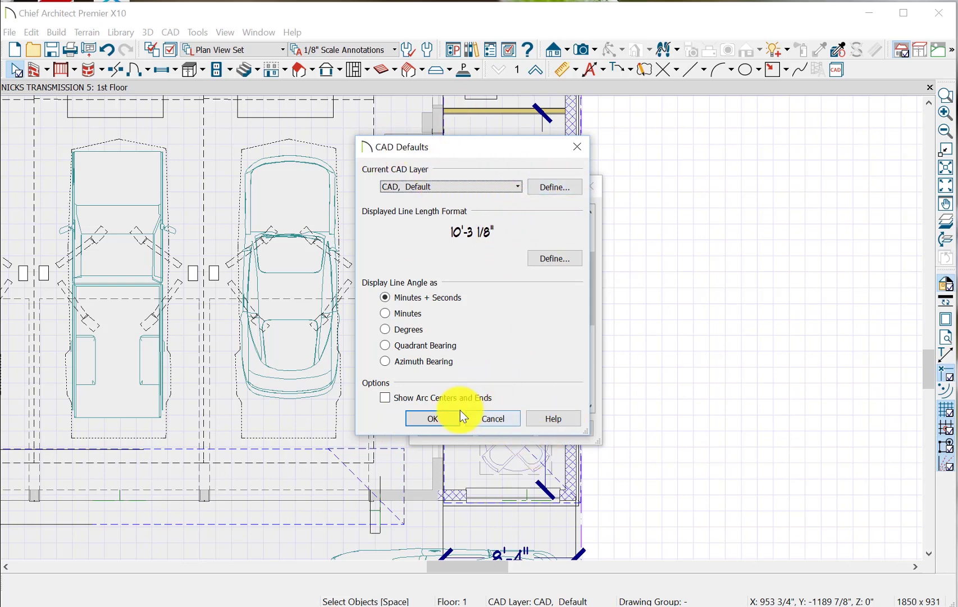
{"action": "left_click", "coordinate": [436, 419]}
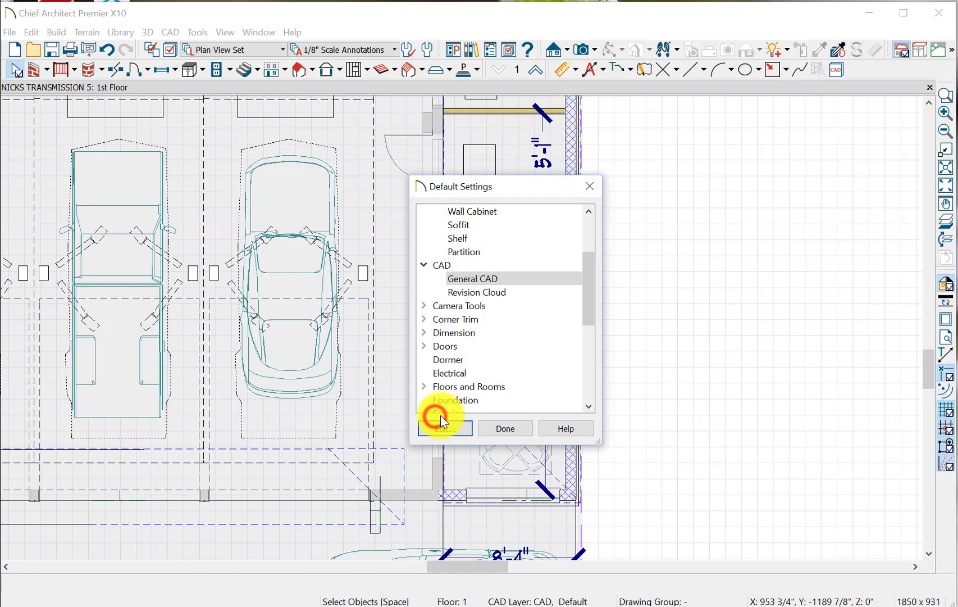
Review the Revision Cloud defaults for arc length, number of arcs and size variation
{"action": "left_click", "coordinate": [484, 292]}
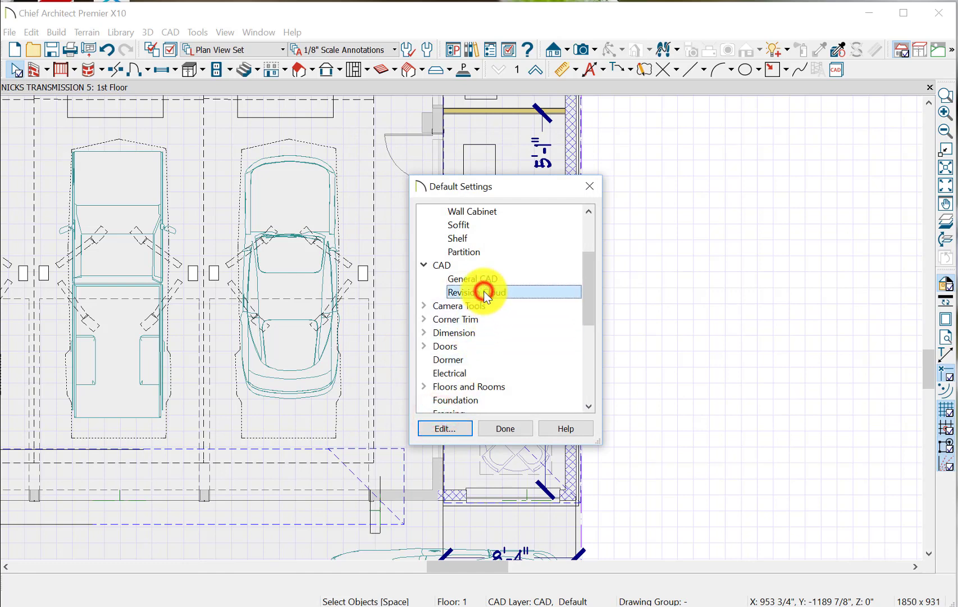
{"action": "left_click", "coordinate": [455, 430]}
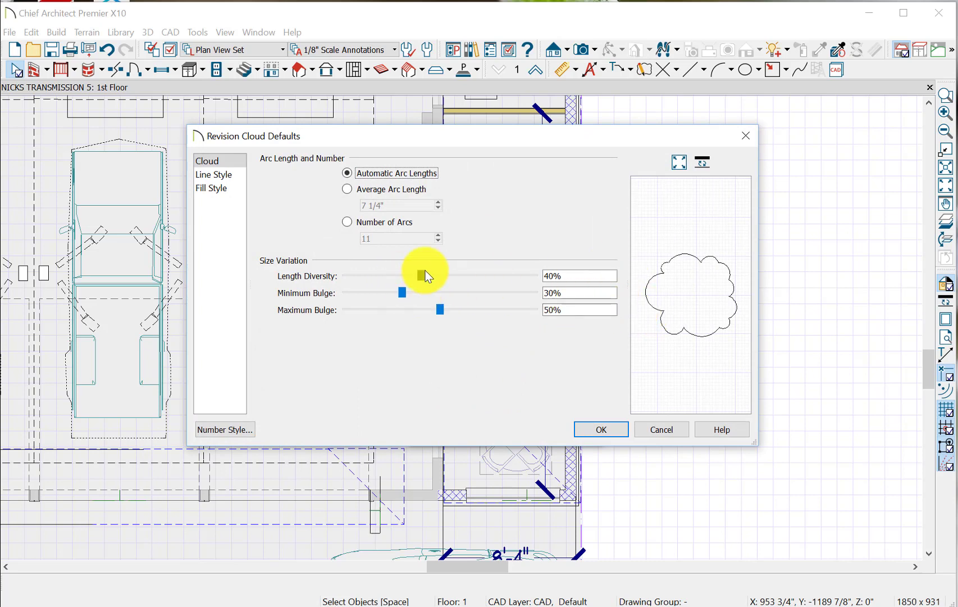
{"action": "left_click", "coordinate": [696, 297]}
{"action": "left_click", "coordinate": [662, 431]}
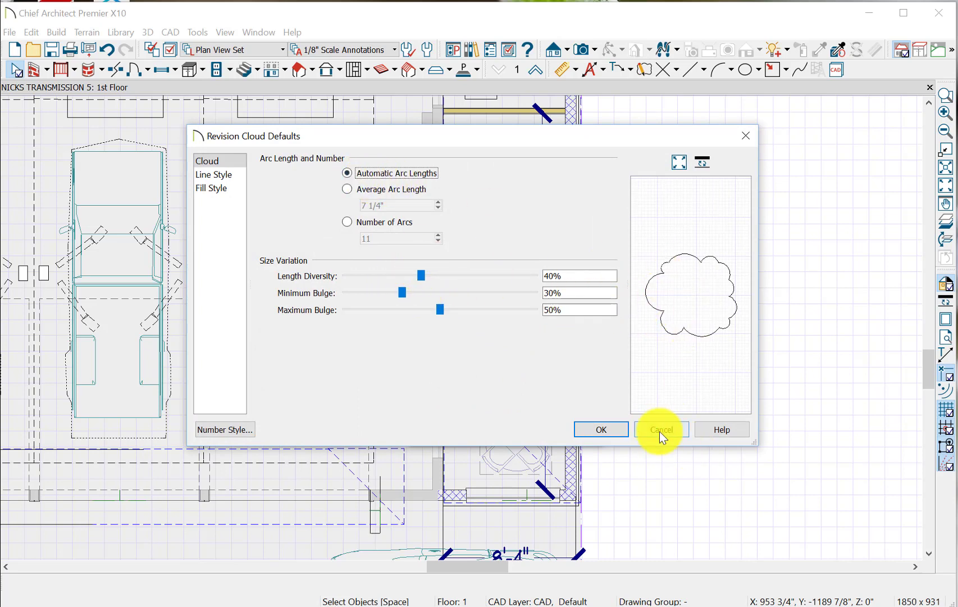
{"action": "left_click", "coordinate": [609, 429]}
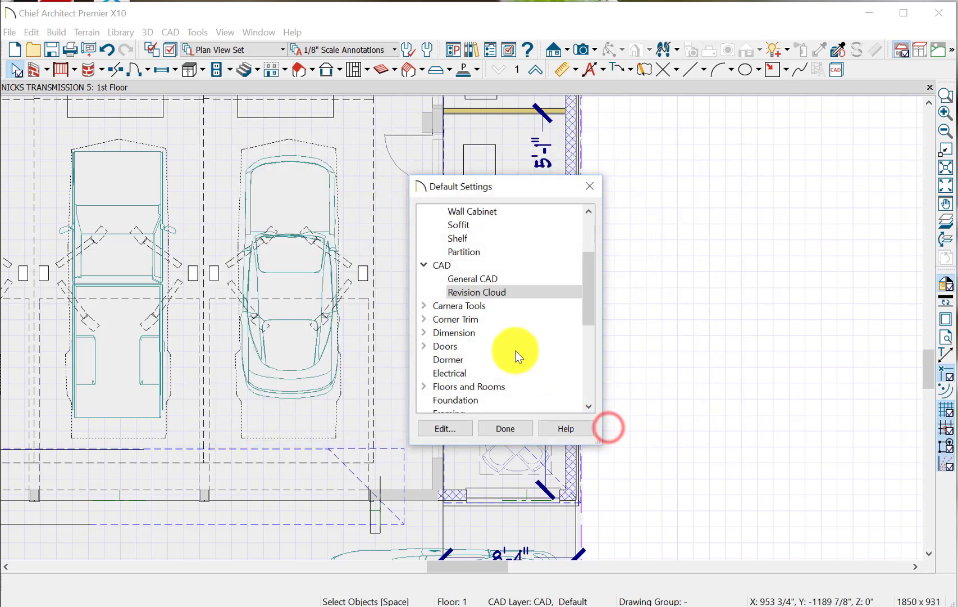
Expand the Camera Tools defaults and review the available camera, section, elevation and overview types
{"action": "left_click", "coordinate": [425, 304]}
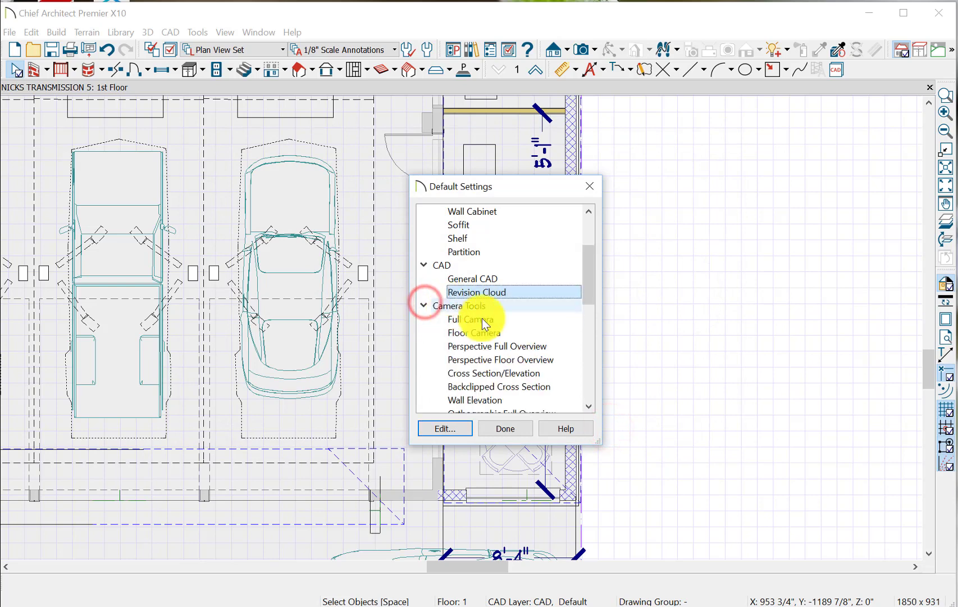
{"action": "left_click_drag", "start_coordinate": [594, 277], "coordinate": [593, 292]}
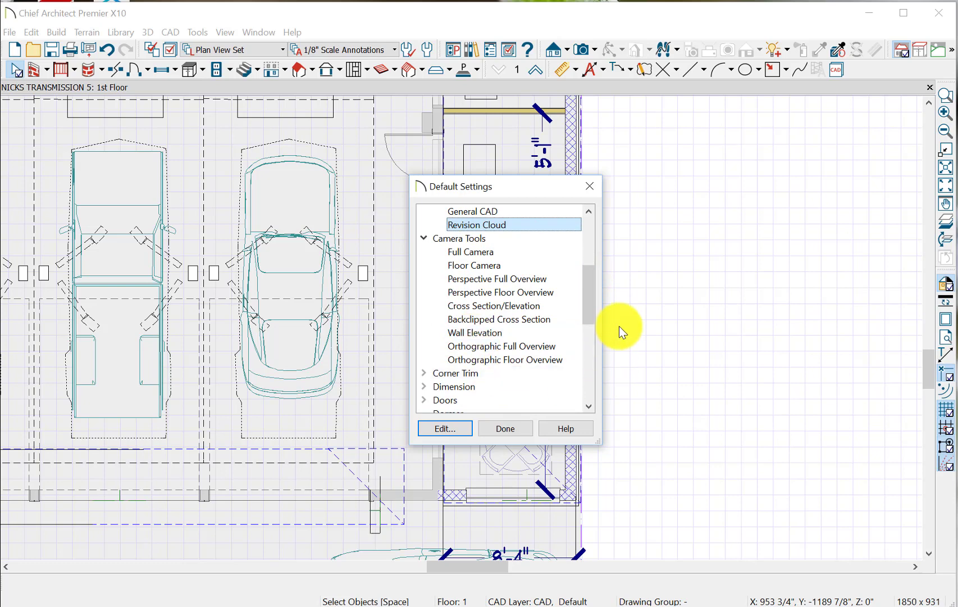
{"action": "left_click_drag", "start_coordinate": [591, 297], "coordinate": [593, 323]}
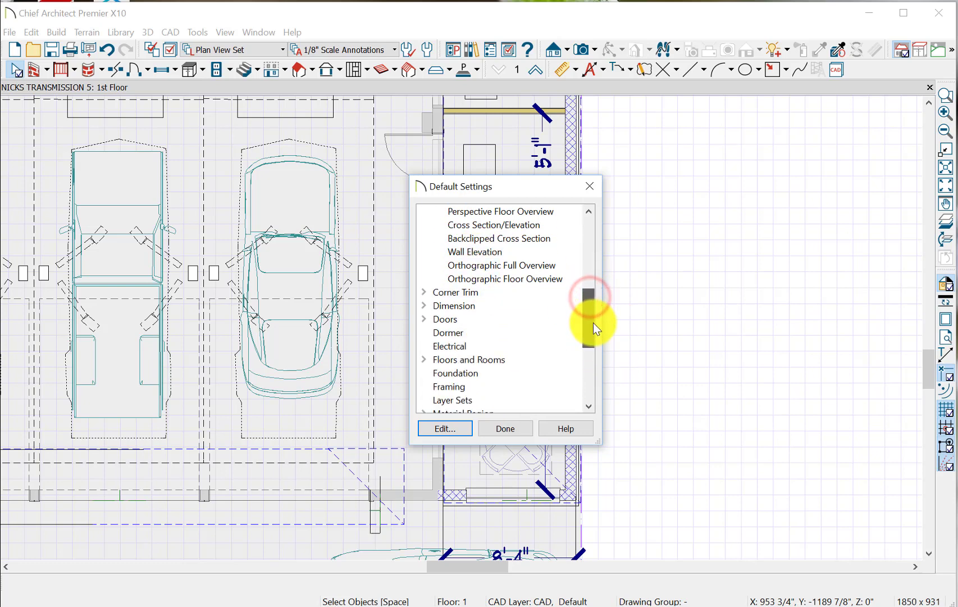
Expand the Corner Trim defaults and set the default corner board width to 5 1/2"
{"action": "left_click", "coordinate": [423, 292]}
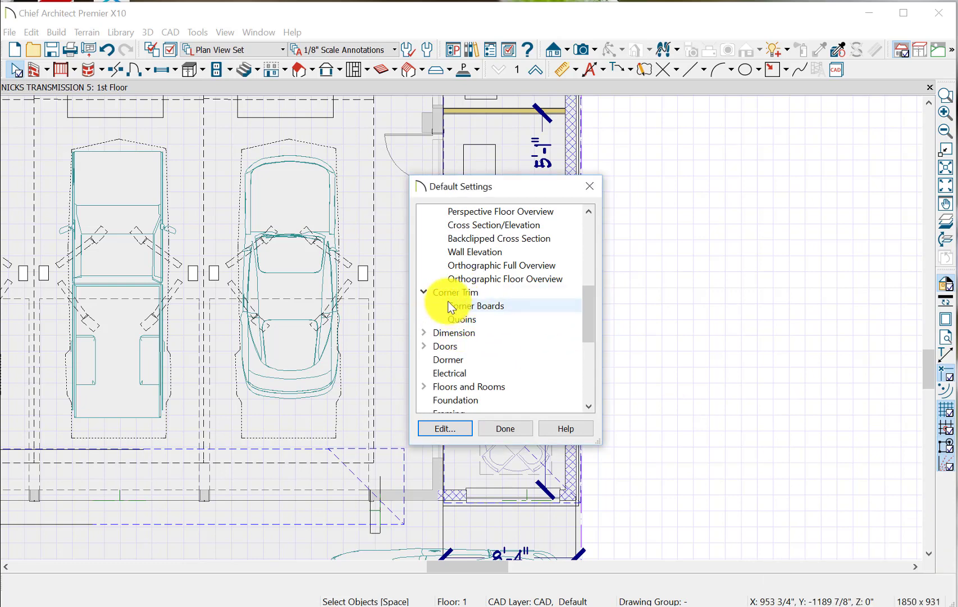
{"action": "left_click", "coordinate": [474, 308]}
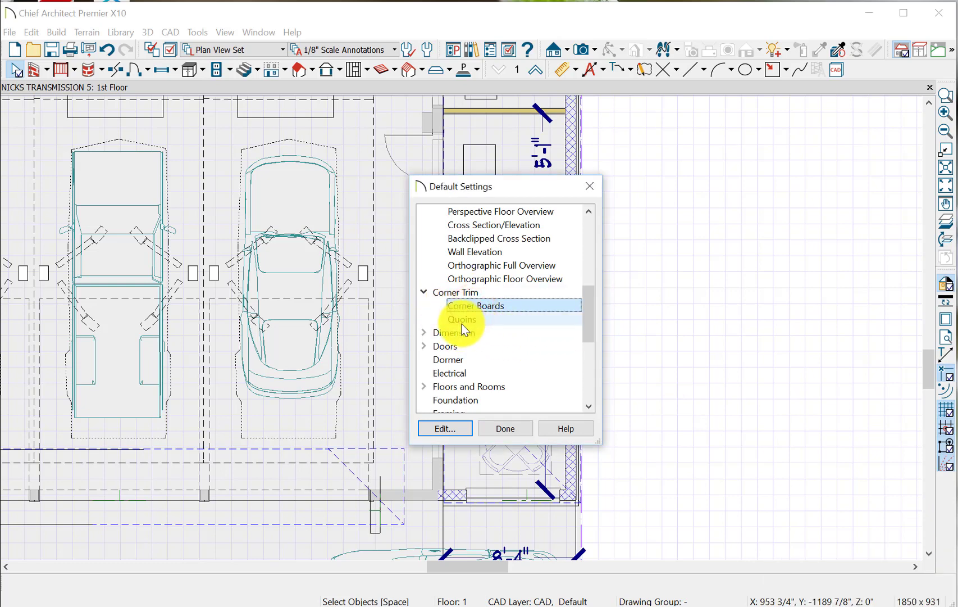
{"action": "left_click", "coordinate": [482, 303]}
{"action": "double_click", "coordinate": [483, 304]}
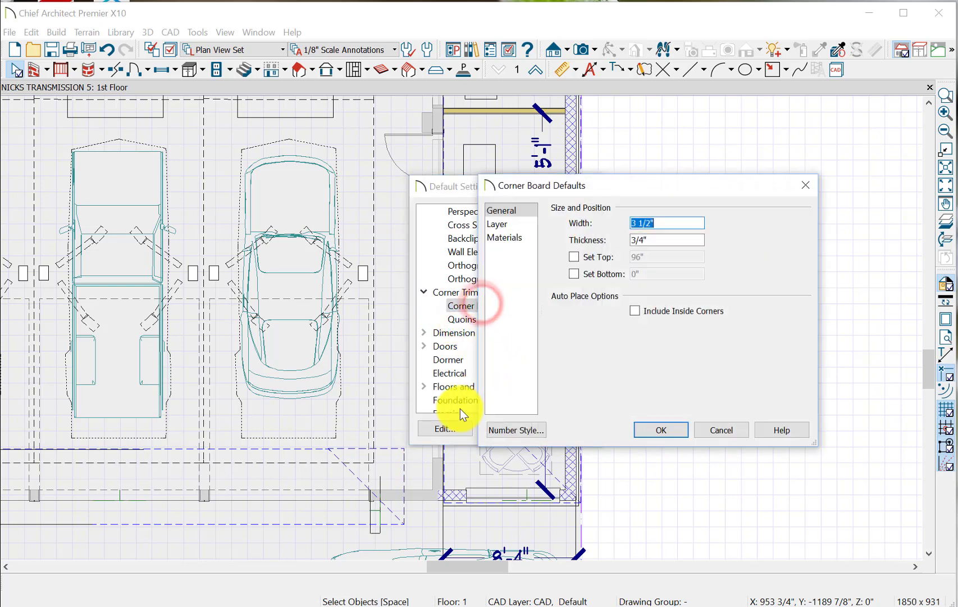
{"action": "double_click", "coordinate": [634, 223]}
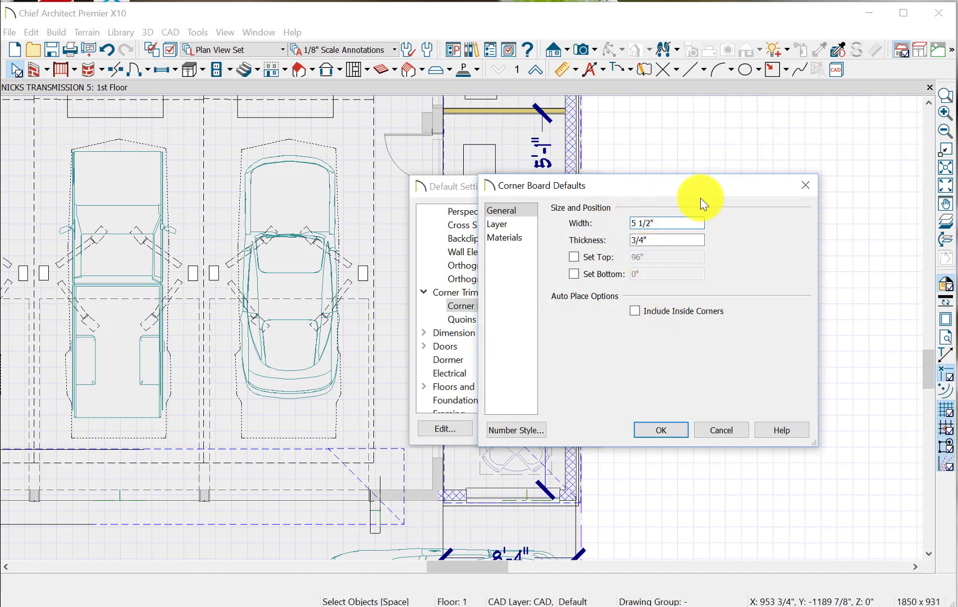
{"action": "left_click", "coordinate": [661, 429]}
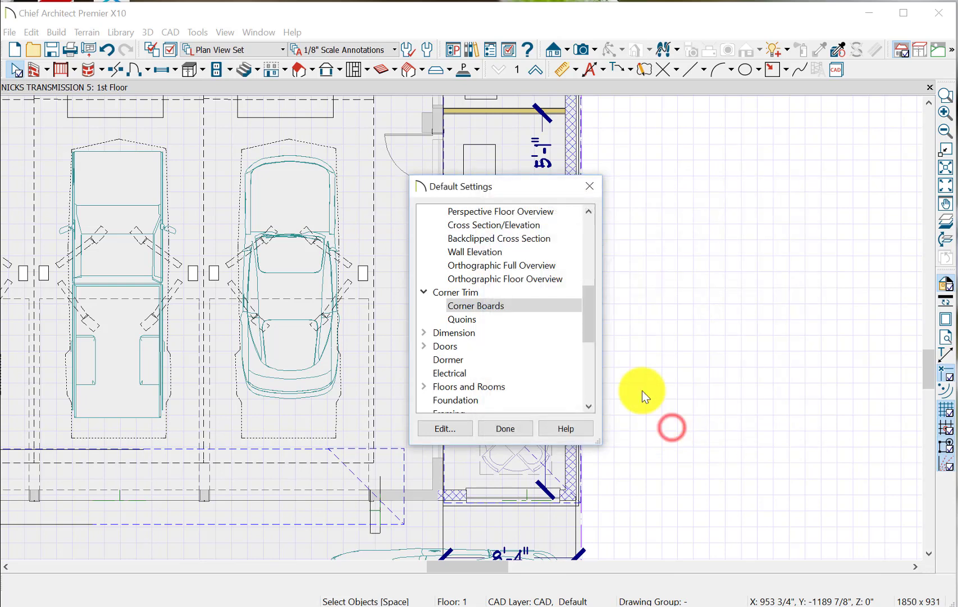
Review the Quoin defaults for size, gap, block style and inside corners, and close them
{"action": "left_click", "coordinate": [459, 319]}
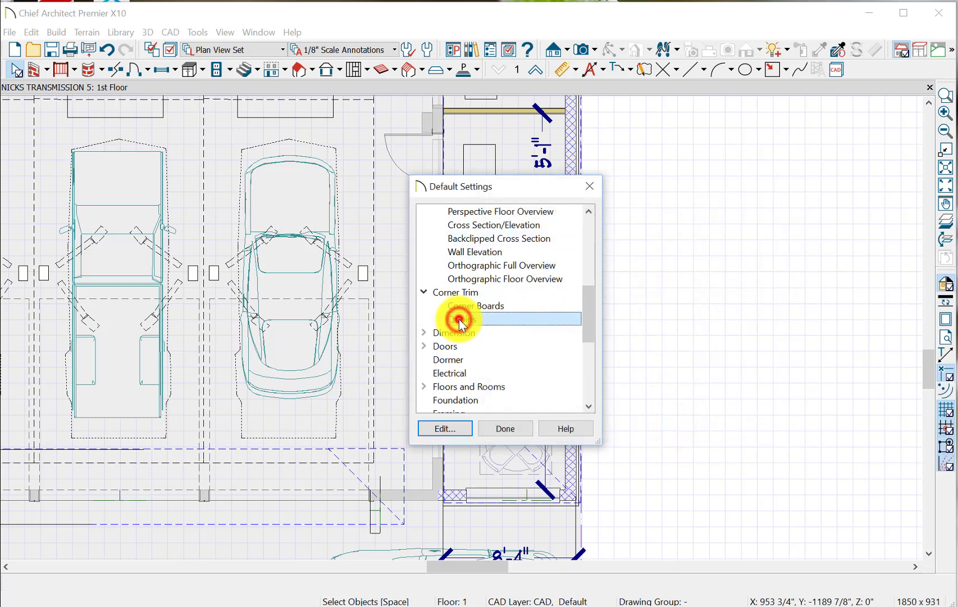
{"action": "double_click", "coordinate": [459, 319]}
{"action": "left_click", "coordinate": [548, 417]}
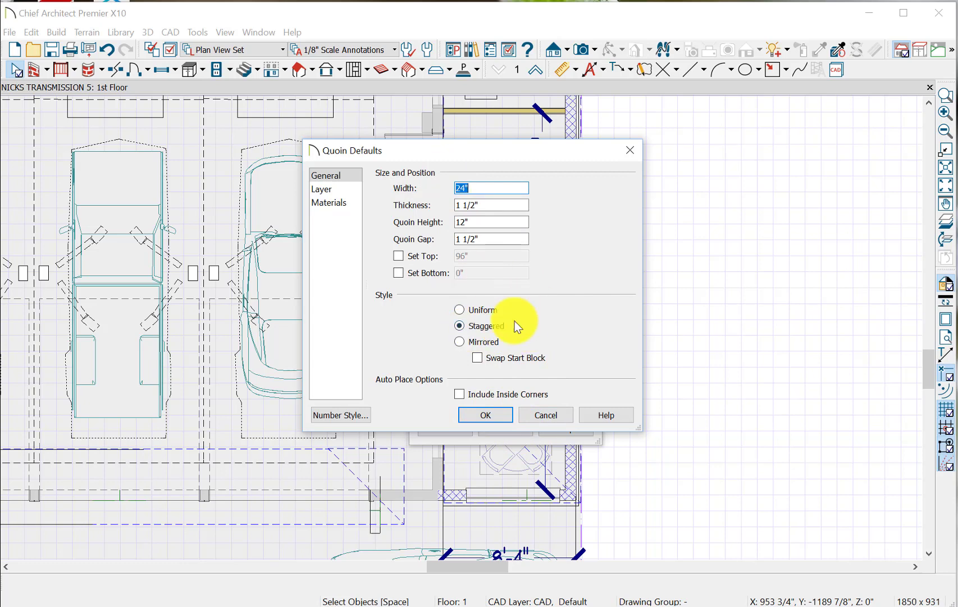
{"action": "left_click", "coordinate": [501, 412]}
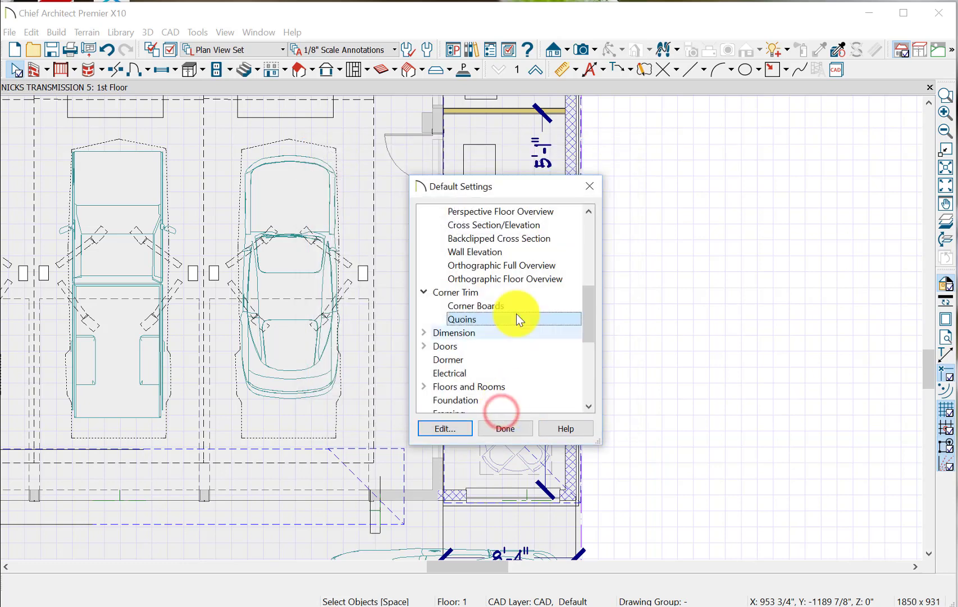
Expand the Dimension defaults and set the Auto Exterior Dimensions reach to 10'
{"action": "left_click_drag", "start_coordinate": [589, 304], "coordinate": [589, 321]}
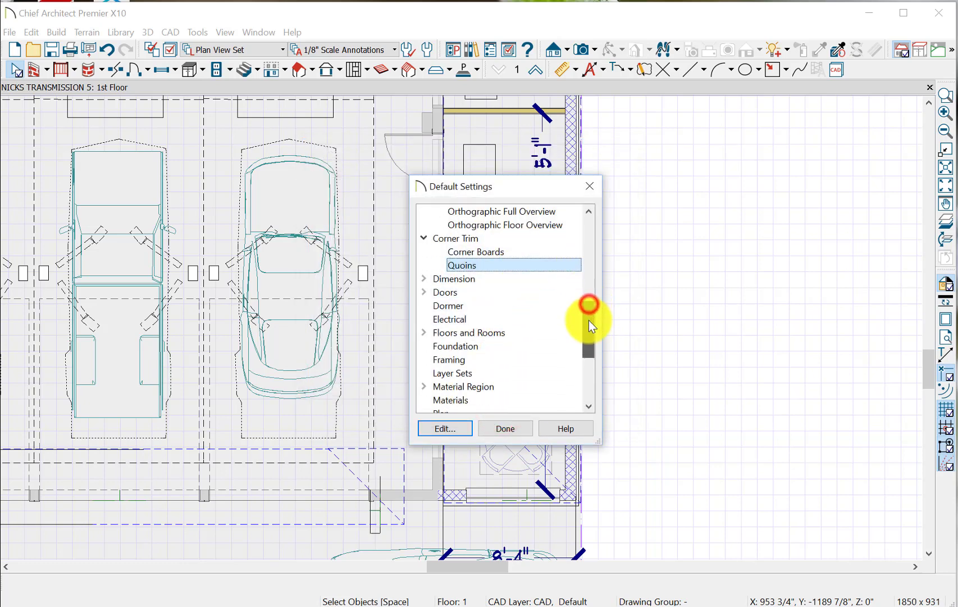
{"action": "left_click", "coordinate": [425, 279]}
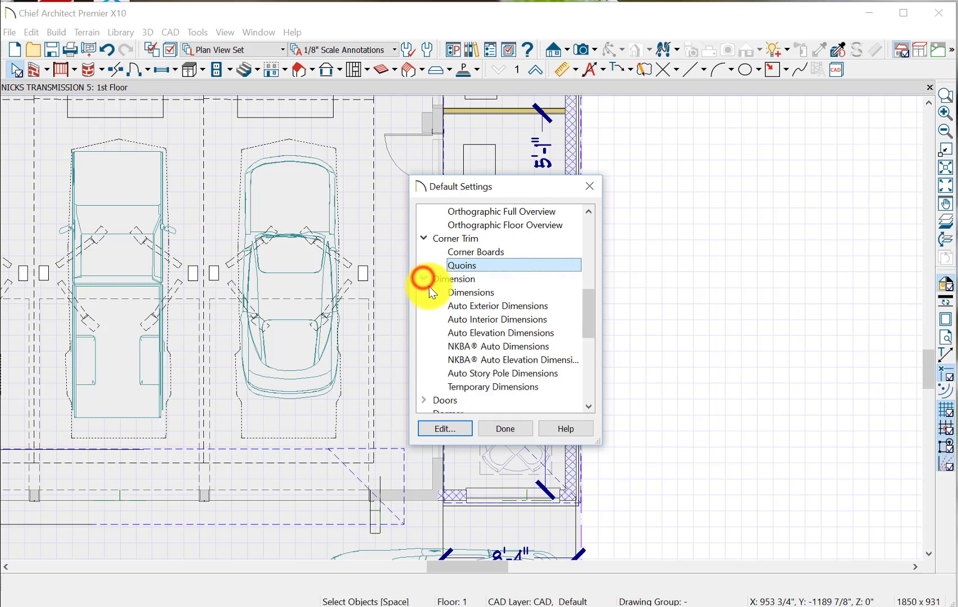
{"action": "mouse_move", "coordinate": [589, 315]}
{"action": "left_mouse_down"}
{"action": "mouse_move", "coordinate": [594, 238]}
{"action": "mouse_move", "coordinate": [589, 315]}
{"action": "left_mouse_up"}
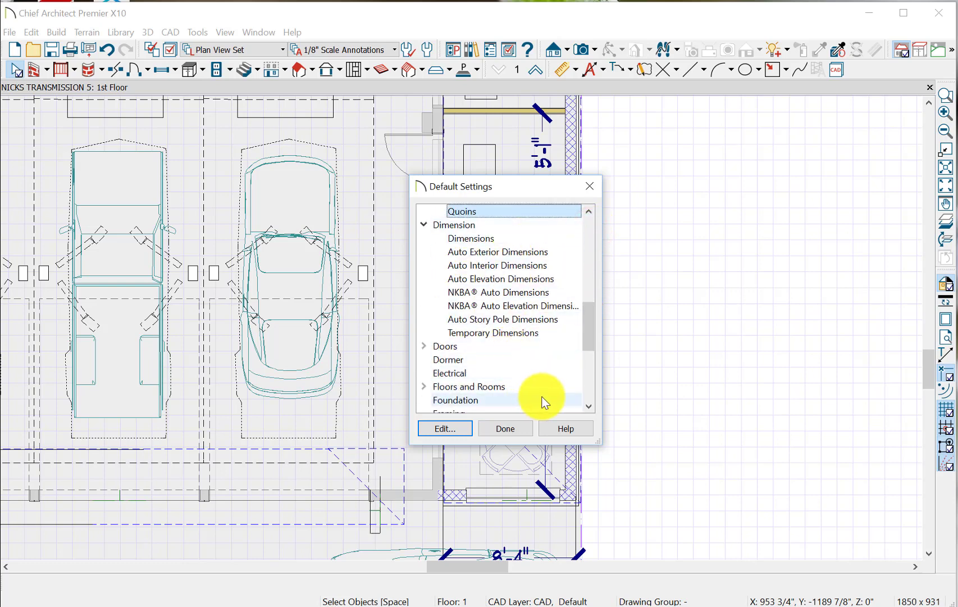
{"action": "left_click", "coordinate": [528, 251]}
{"action": "double_click", "coordinate": [527, 250]}
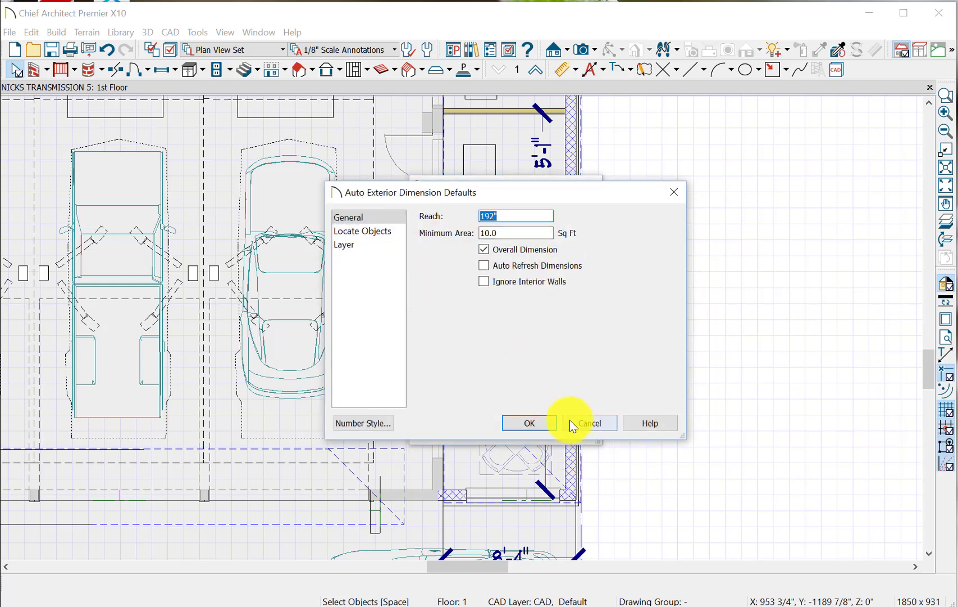
{"action": "type", "text": "10'"}
{"action": "left_click", "coordinate": [531, 423]}
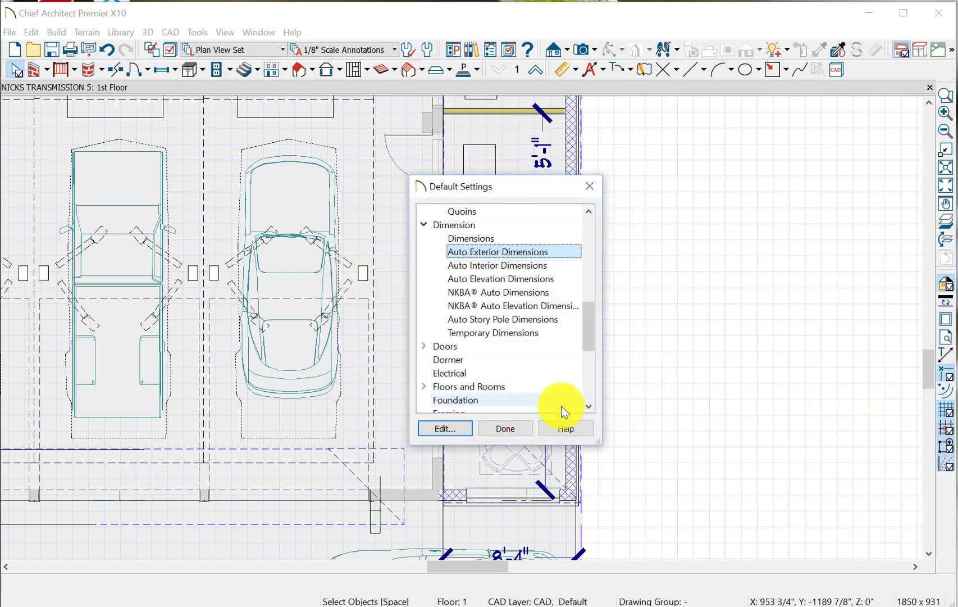
Expand the Doors defaults and open the Interior Door defaults for editing
{"action": "left_click_drag", "start_coordinate": [593, 329], "coordinate": [588, 337]}
{"action": "left_click", "coordinate": [425, 304]}
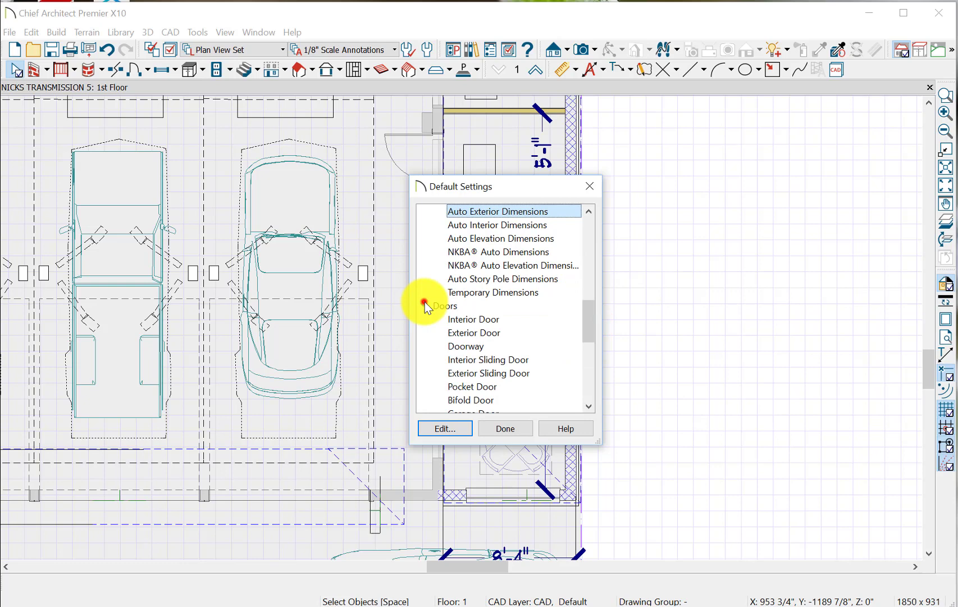
{"action": "left_click", "coordinate": [469, 319]}
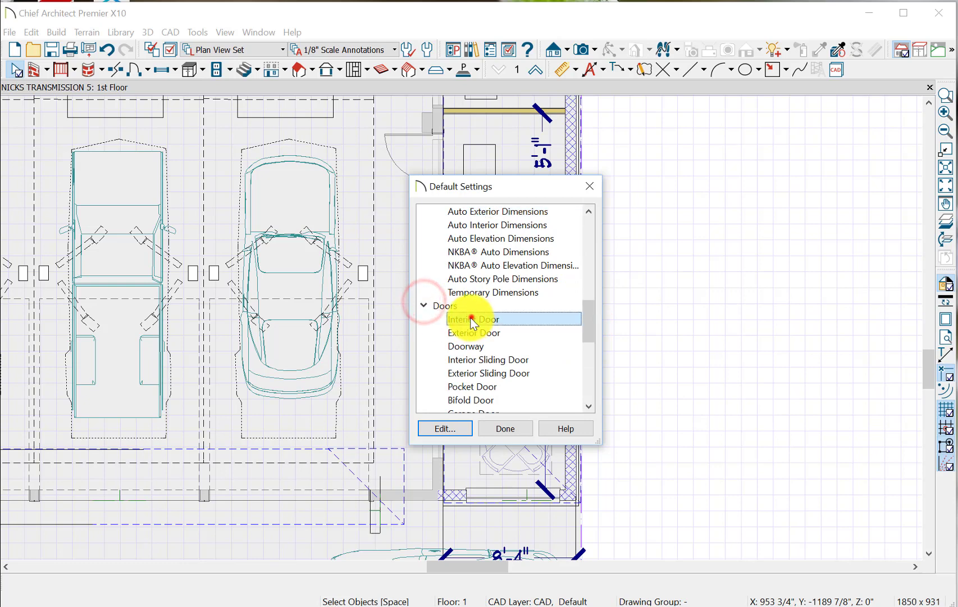
{"action": "left_click", "coordinate": [457, 426]}
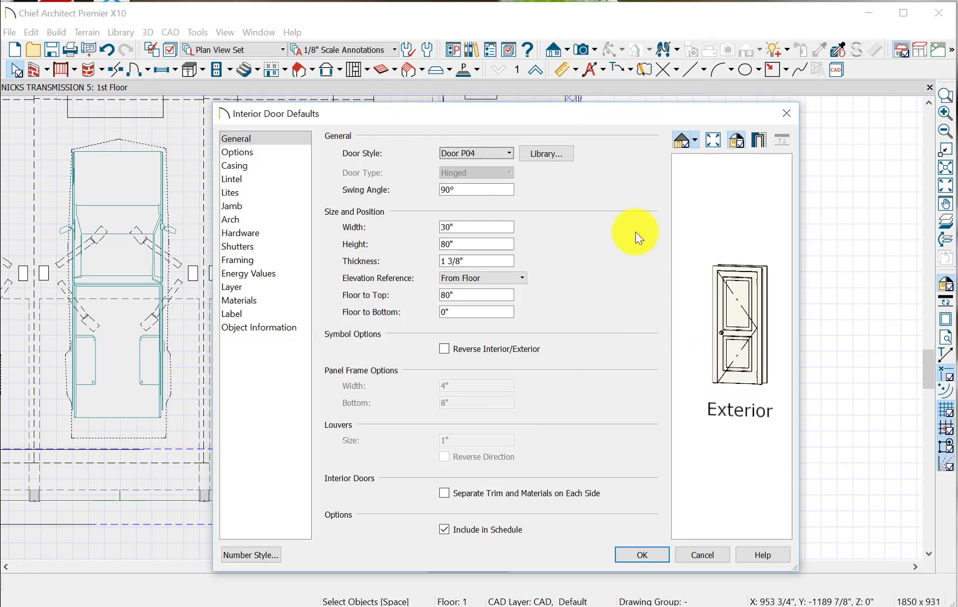
Try the Slab and Panel door styles for the default interior door
{"action": "left_click", "coordinate": [509, 152]}
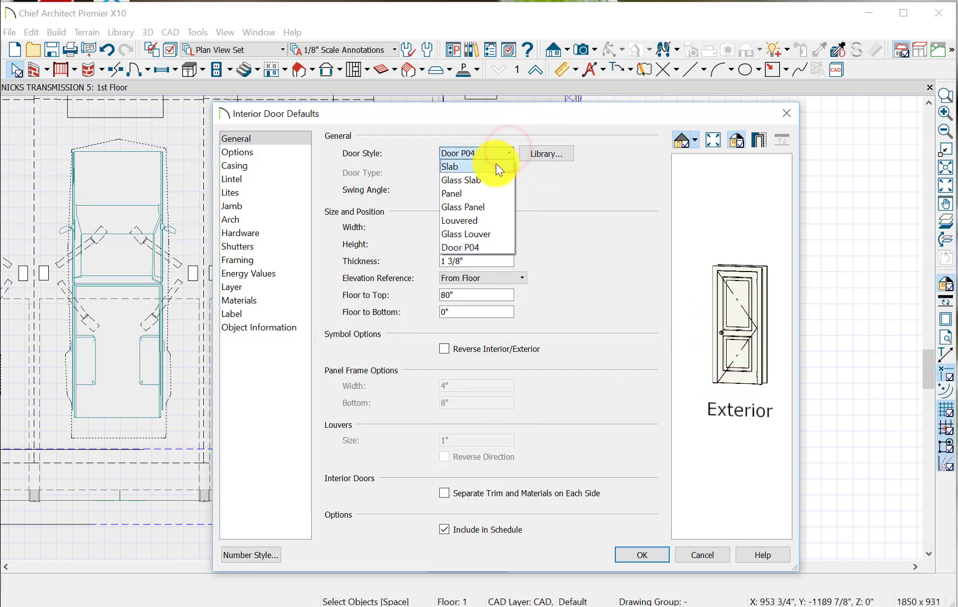
{"action": "left_click", "coordinate": [496, 165]}
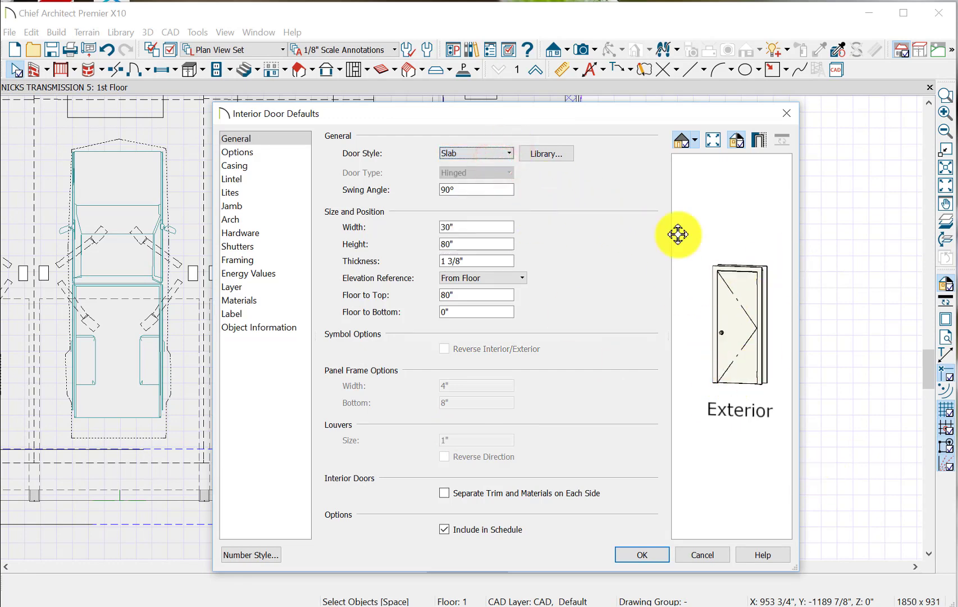
{"action": "left_click", "coordinate": [509, 152]}
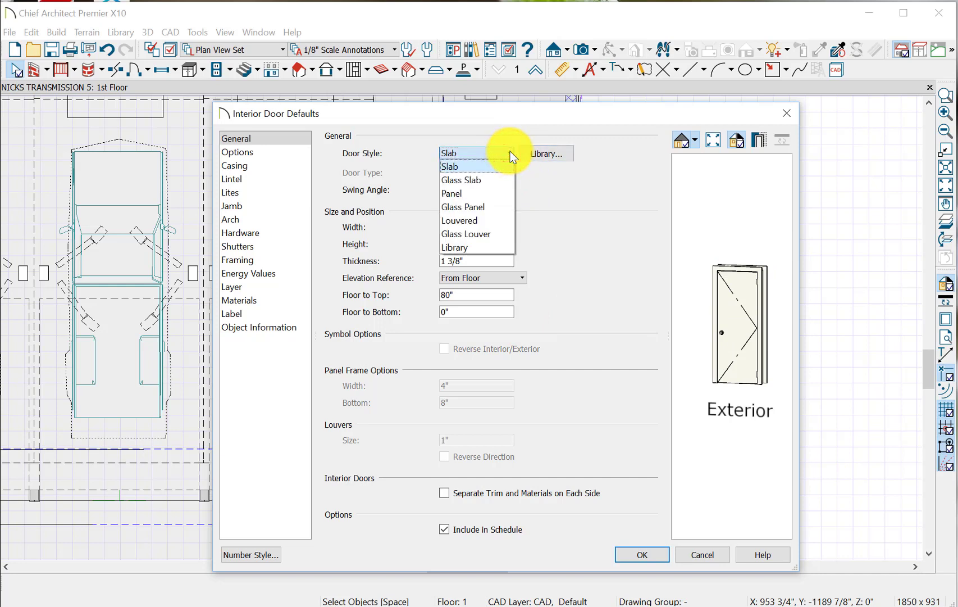
{"action": "left_click", "coordinate": [472, 195]}
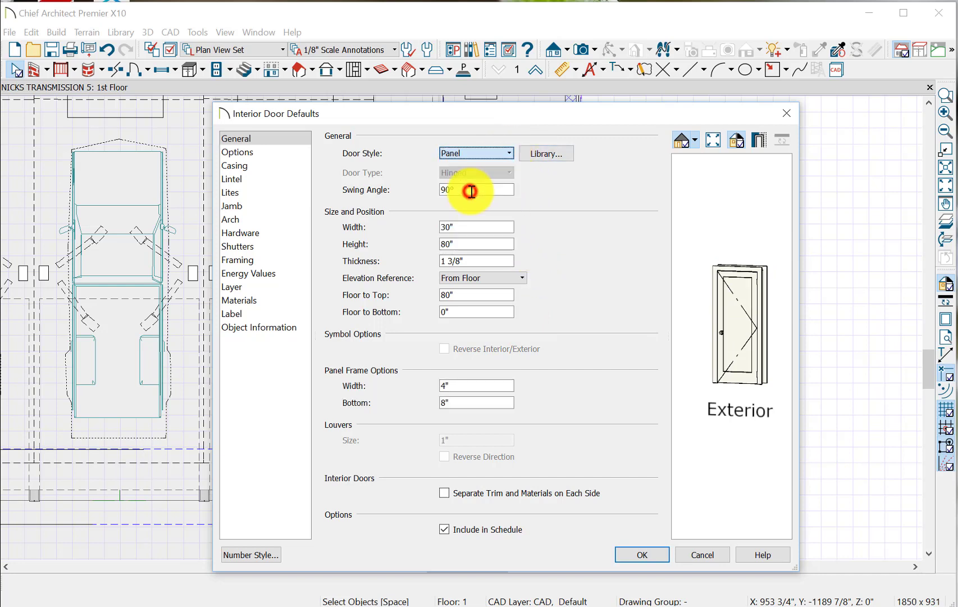
Switch the interior door style to Library and browse the core catalogs to Architectural, Doors and Doorways, Panel, Rectangular
{"action": "left_click", "coordinate": [509, 150]}
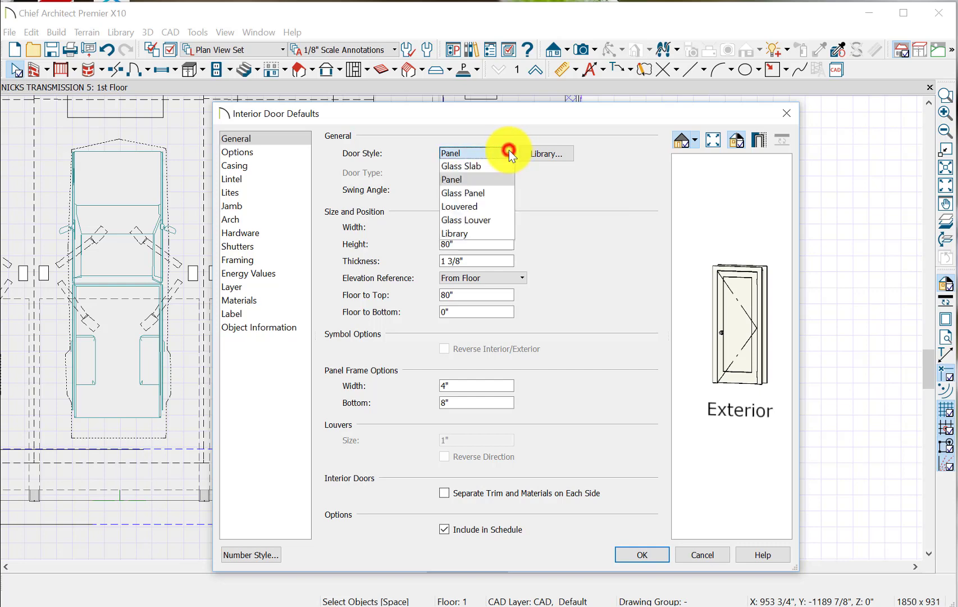
{"action": "left_click", "coordinate": [544, 152]}
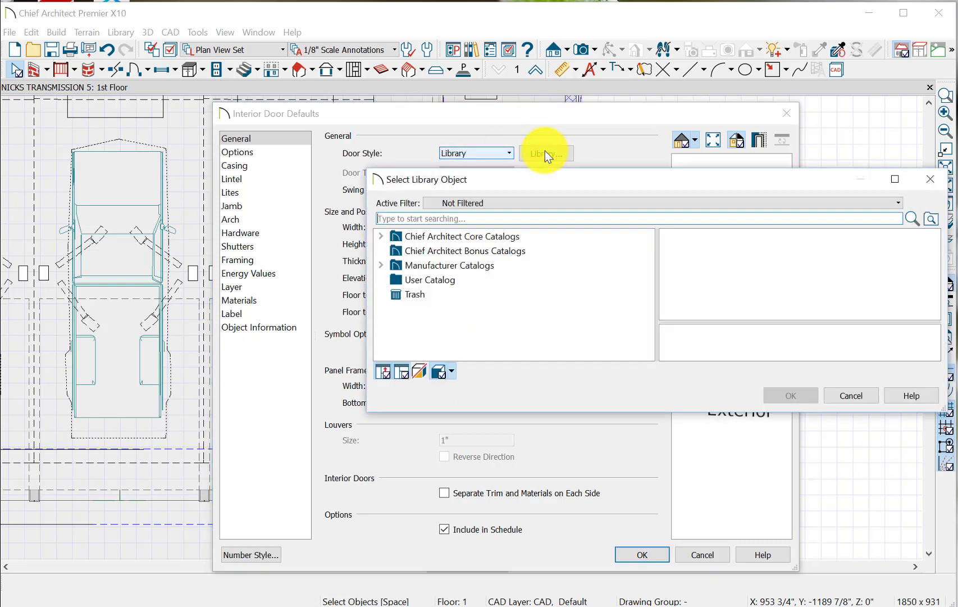
{"action": "left_click", "coordinate": [382, 236]}
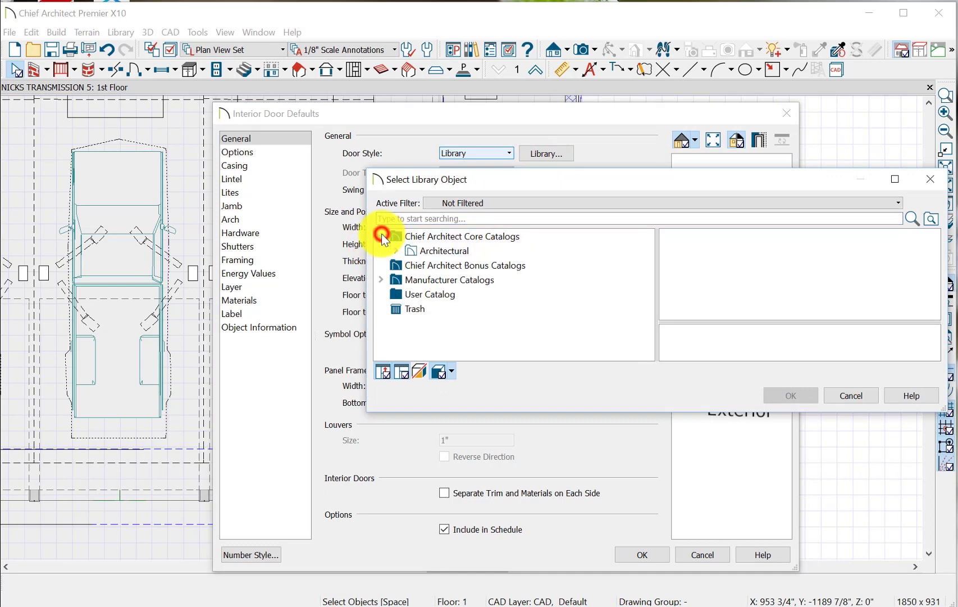
{"action": "left_click", "coordinate": [396, 249]}
{"action": "left_click", "coordinate": [411, 264]}
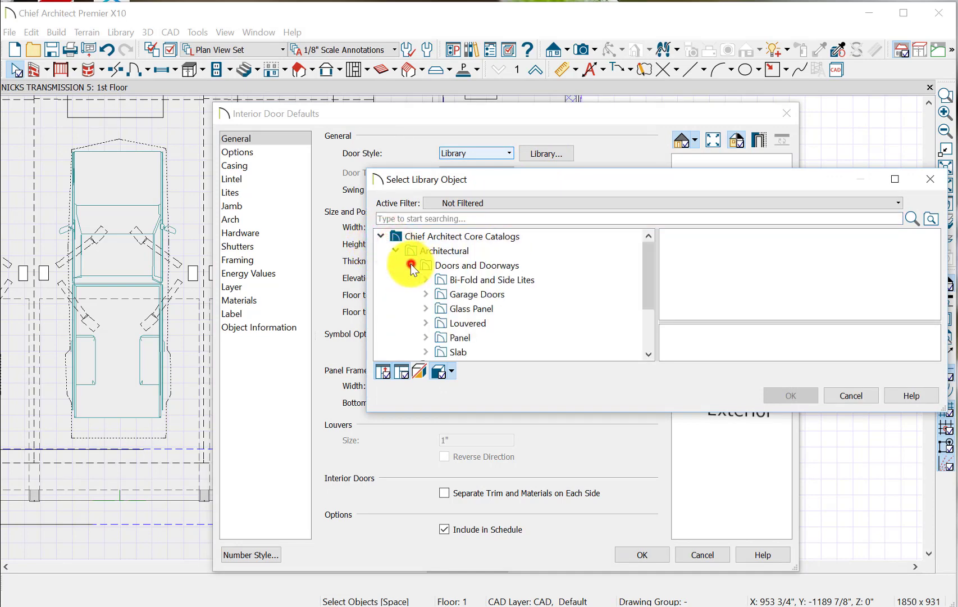
{"action": "left_click_drag", "start_coordinate": [650, 259], "coordinate": [649, 275]}
{"action": "left_click", "coordinate": [427, 308]}
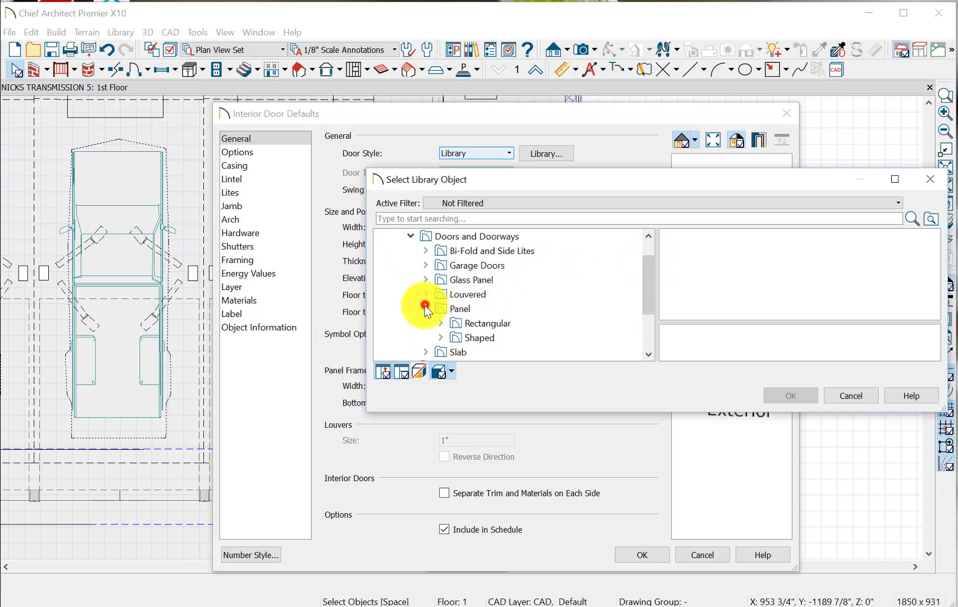
{"action": "left_click_drag", "start_coordinate": [650, 268], "coordinate": [648, 280]}
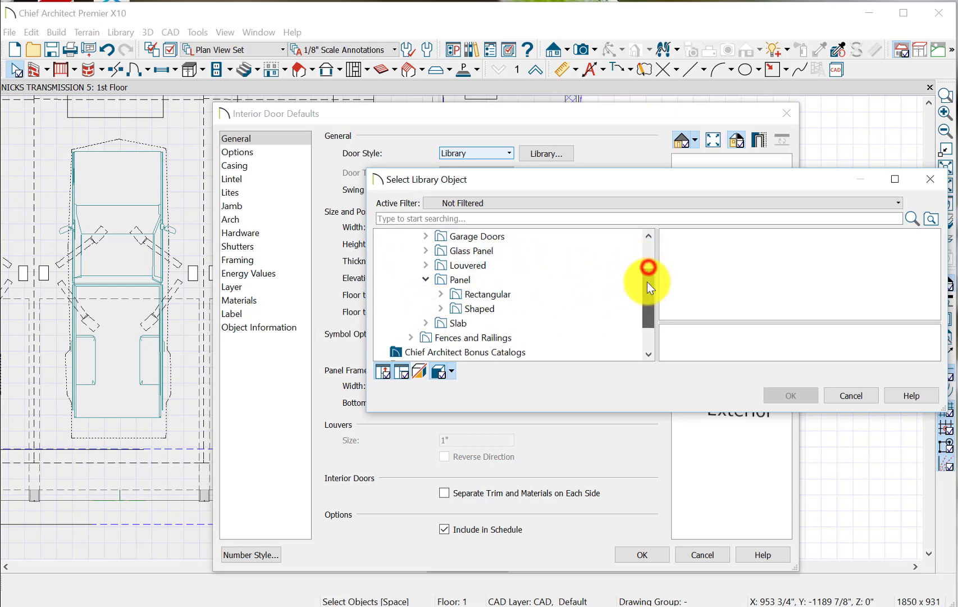
{"action": "left_click", "coordinate": [441, 293]}
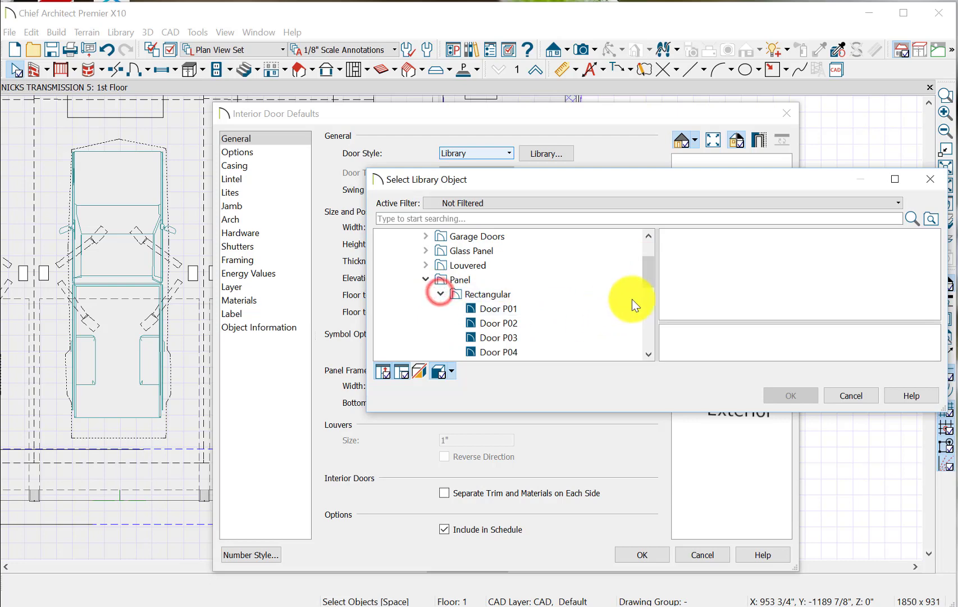
Preview the rectangular panel doors in the library, including Door P03, P05, P06 and P07
{"action": "left_click_drag", "start_coordinate": [653, 264], "coordinate": [653, 280]}
{"action": "left_click", "coordinate": [499, 308]}
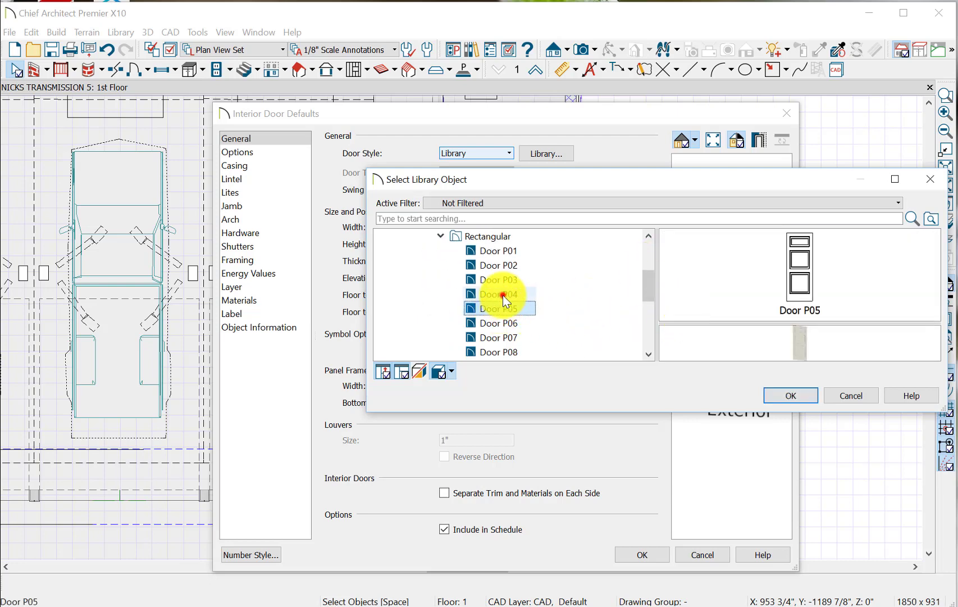
{"action": "left_click", "coordinate": [503, 294]}
{"action": "left_click", "coordinate": [508, 278]}
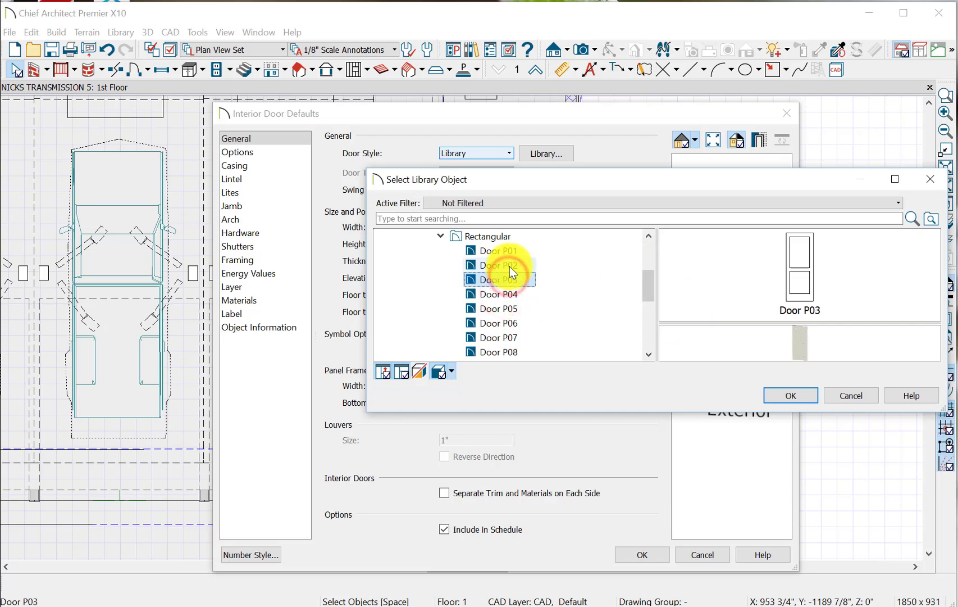
{"action": "left_click", "coordinate": [514, 325]}
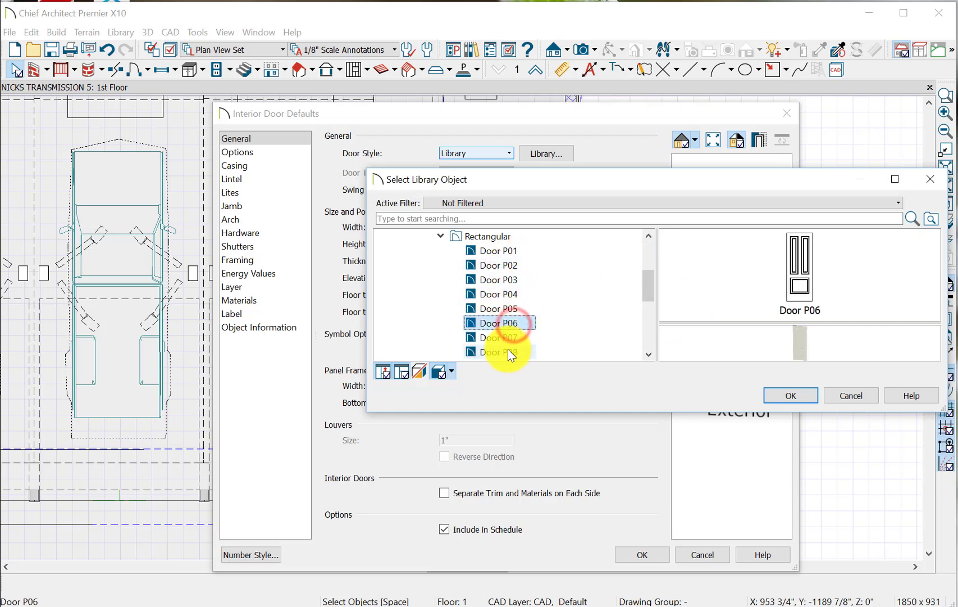
{"action": "left_click", "coordinate": [507, 339]}
{"action": "left_click_drag", "start_coordinate": [645, 287], "coordinate": [645, 300]}
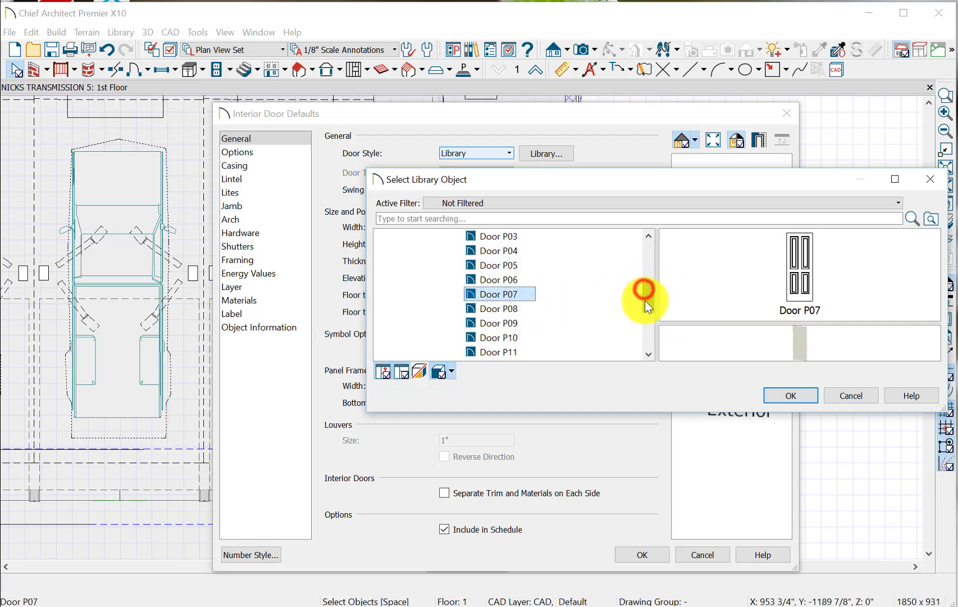
{"action": "left_click", "coordinate": [543, 300]}
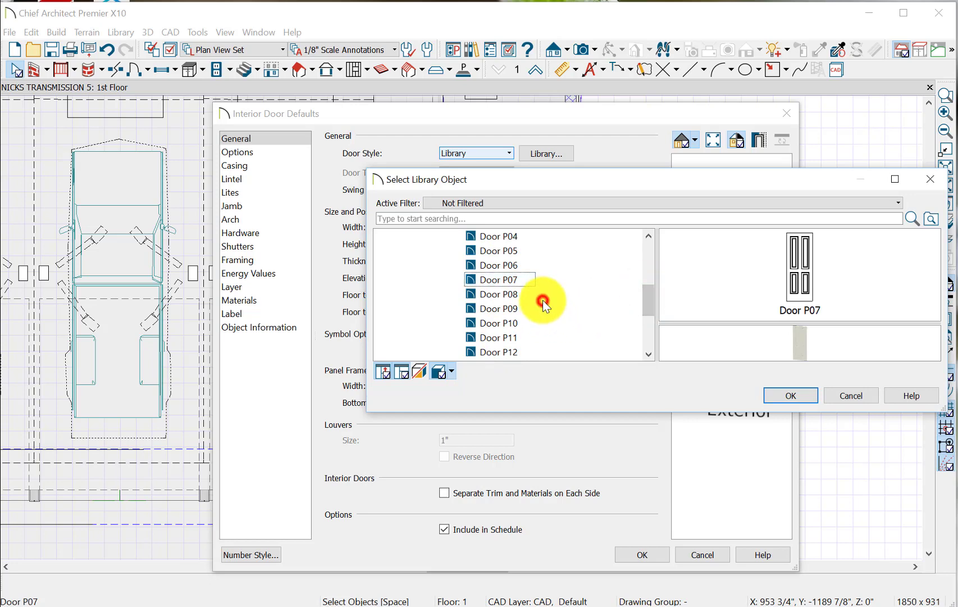
Apply library Door P11 as the default interior door style, check its materials, and accept the interior door defaults
{"action": "left_click", "coordinate": [511, 310]}
{"action": "left_click", "coordinate": [509, 325]}
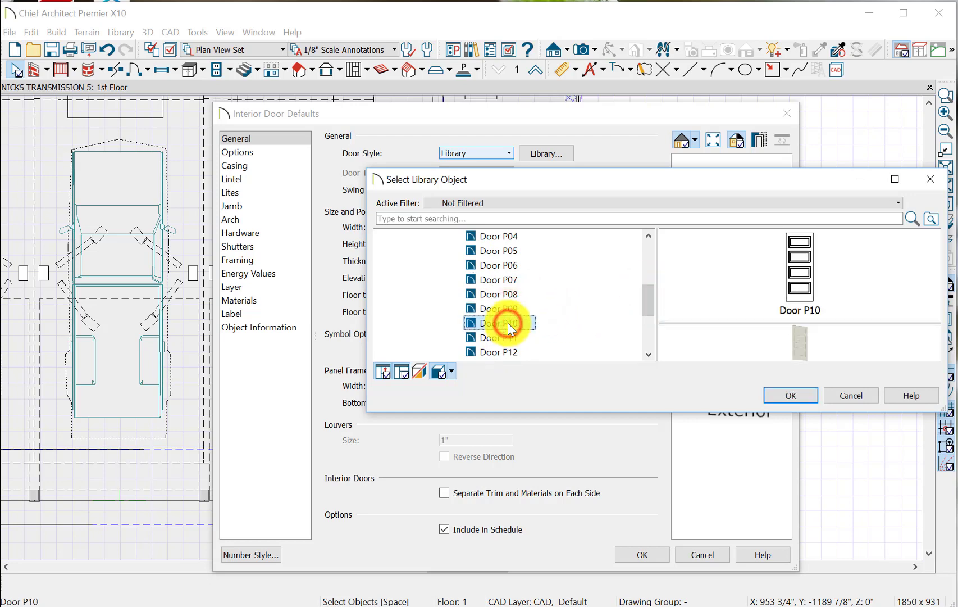
{"action": "left_click", "coordinate": [504, 339]}
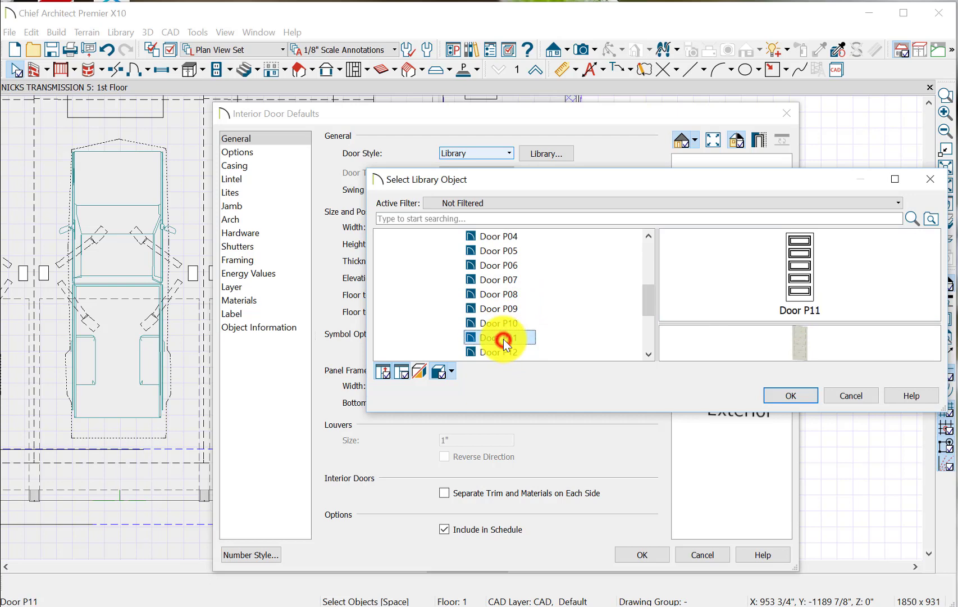
{"action": "left_click", "coordinate": [793, 395]}
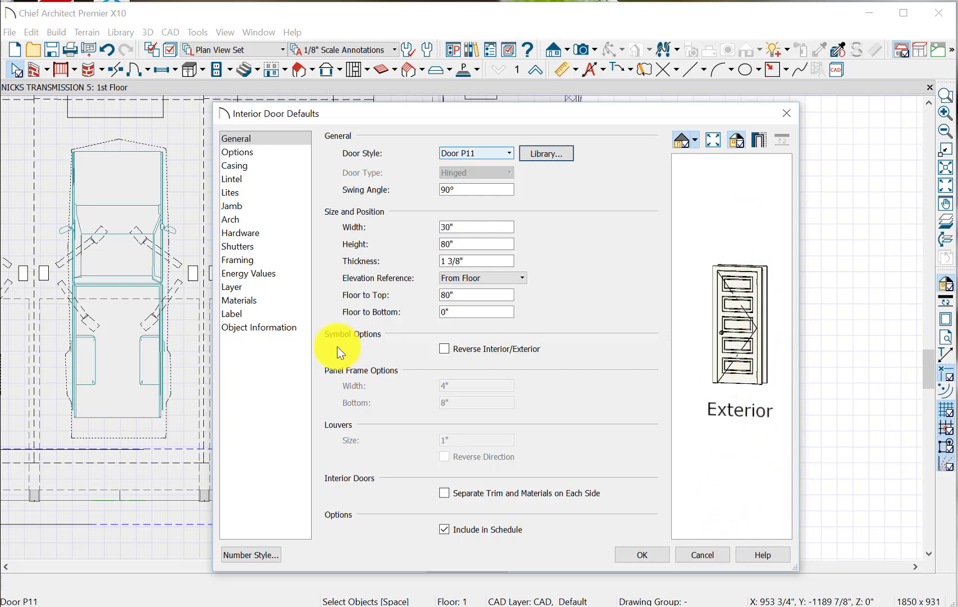
{"action": "left_click", "coordinate": [240, 301]}
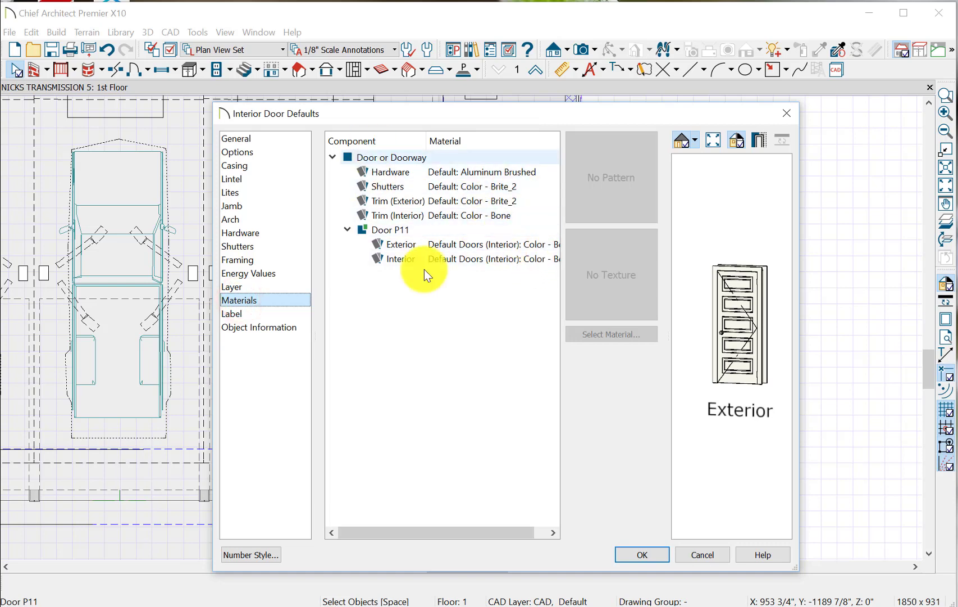
{"action": "left_click", "coordinate": [649, 553]}
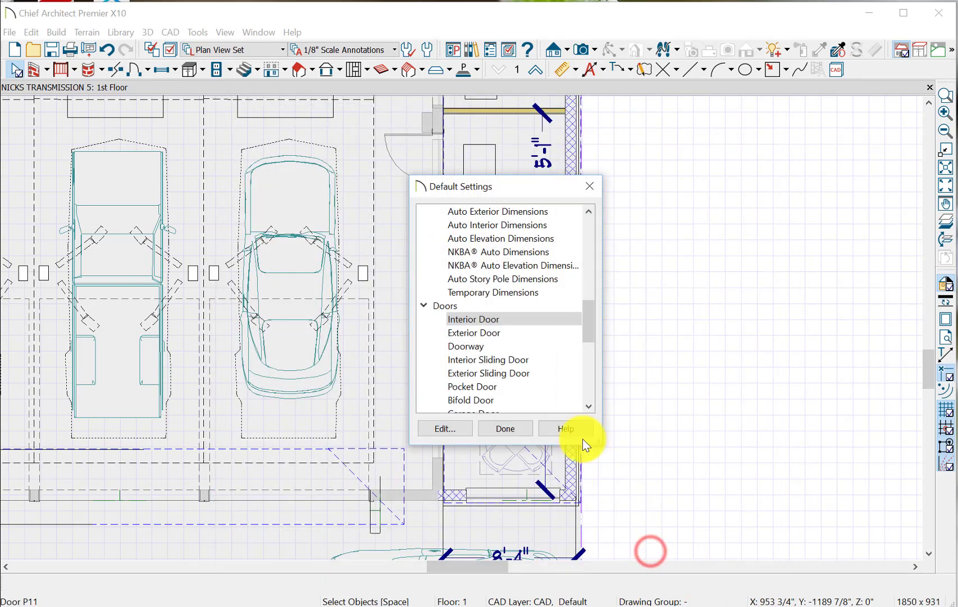
Open the Exterior Door defaults, look through the available door styles, and close the settings
{"action": "left_click", "coordinate": [522, 333]}
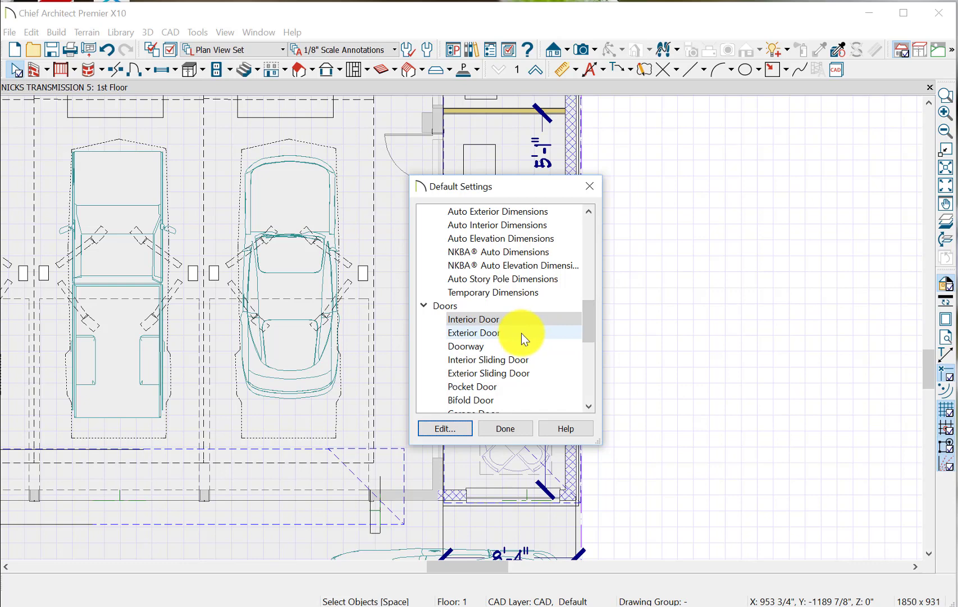
{"action": "left_click", "coordinate": [454, 430]}
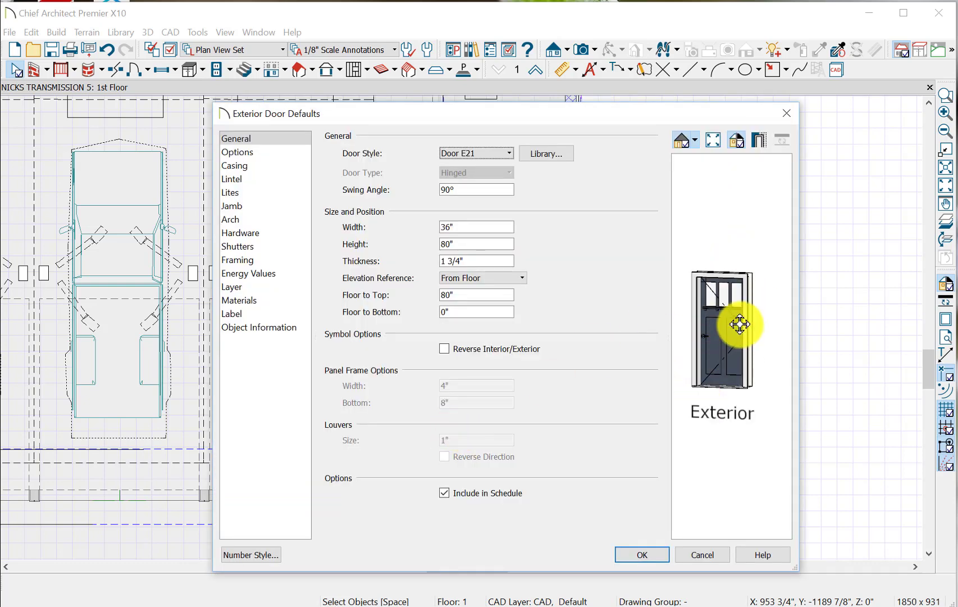
{"action": "left_click", "coordinate": [508, 152]}
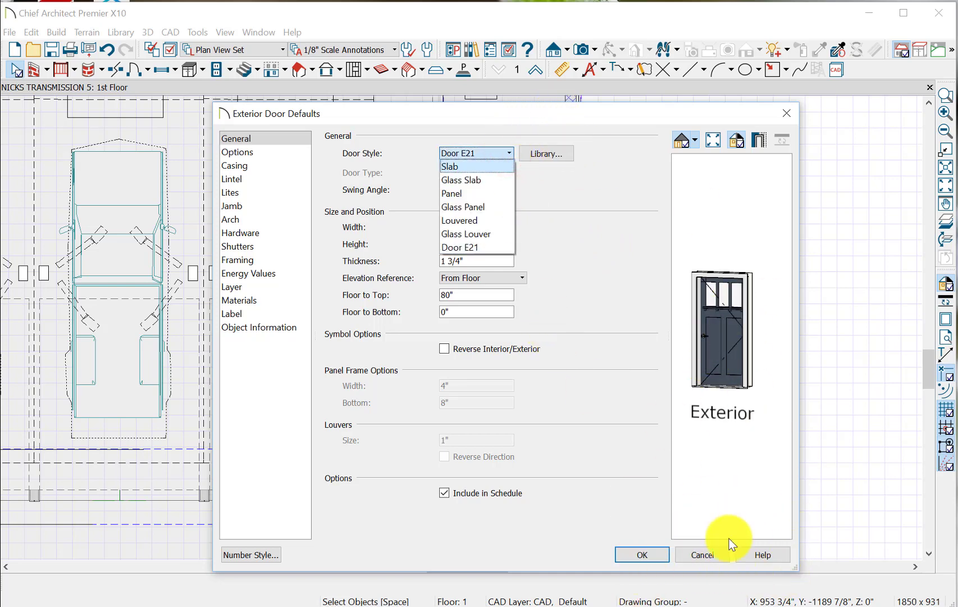
{"action": "left_click", "coordinate": [652, 555]}
{"action": "left_click", "coordinate": [654, 554]}
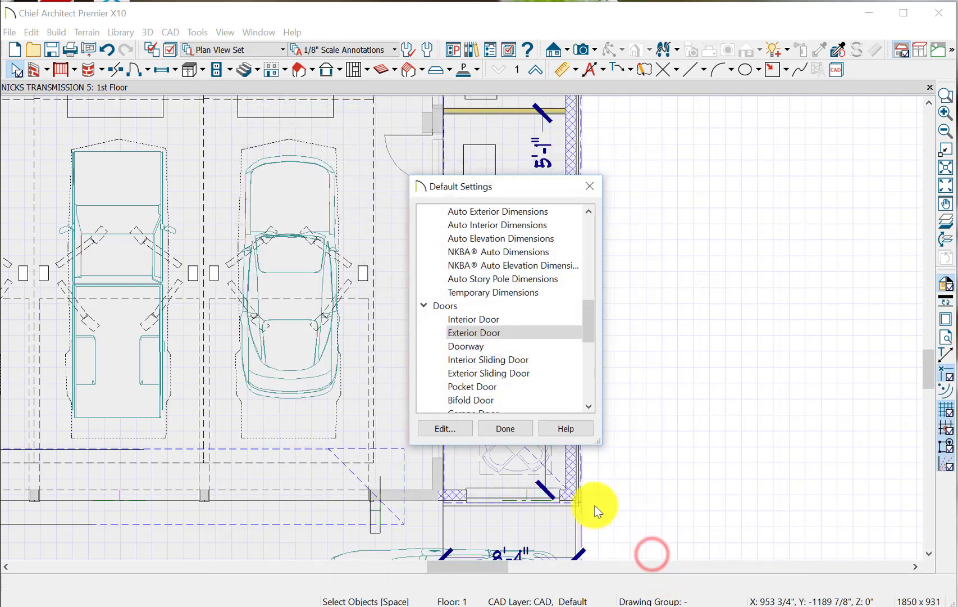
Review the Electrical defaults for library objects and default heights, then close them
{"action": "left_click_drag", "start_coordinate": [593, 320], "coordinate": [594, 353]}
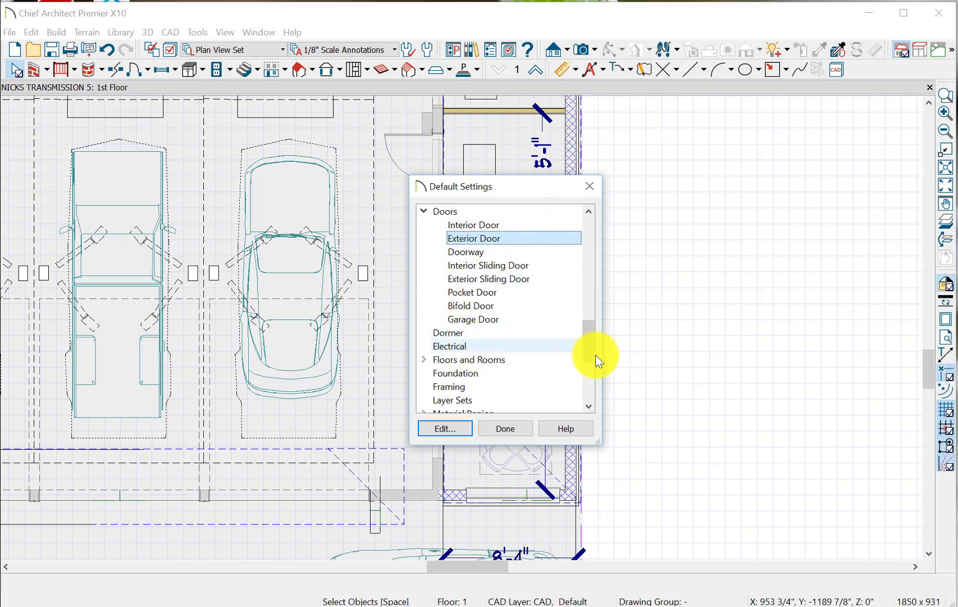
{"action": "left_click_drag", "start_coordinate": [590, 342], "coordinate": [591, 355]}
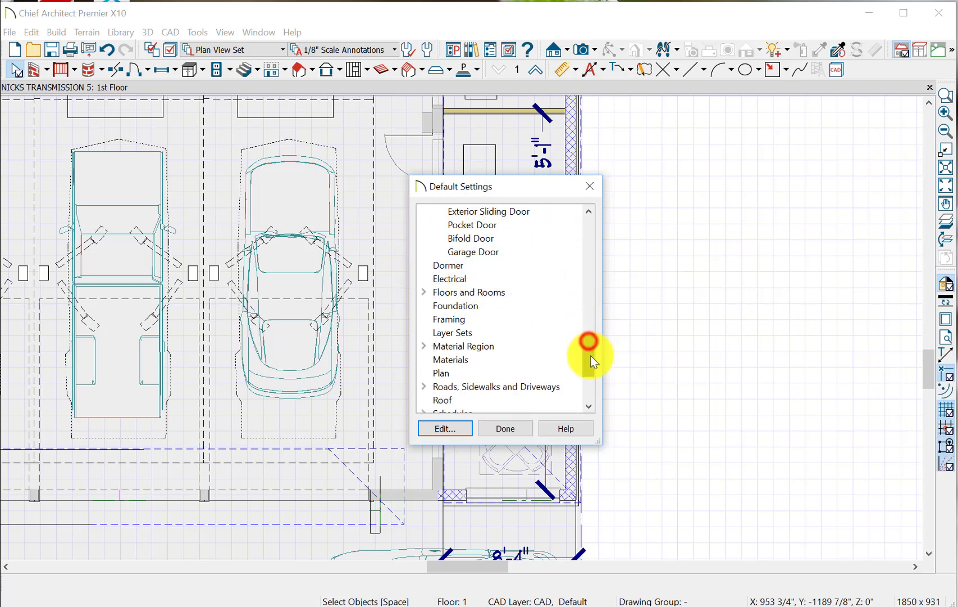
{"action": "left_click", "coordinate": [460, 281]}
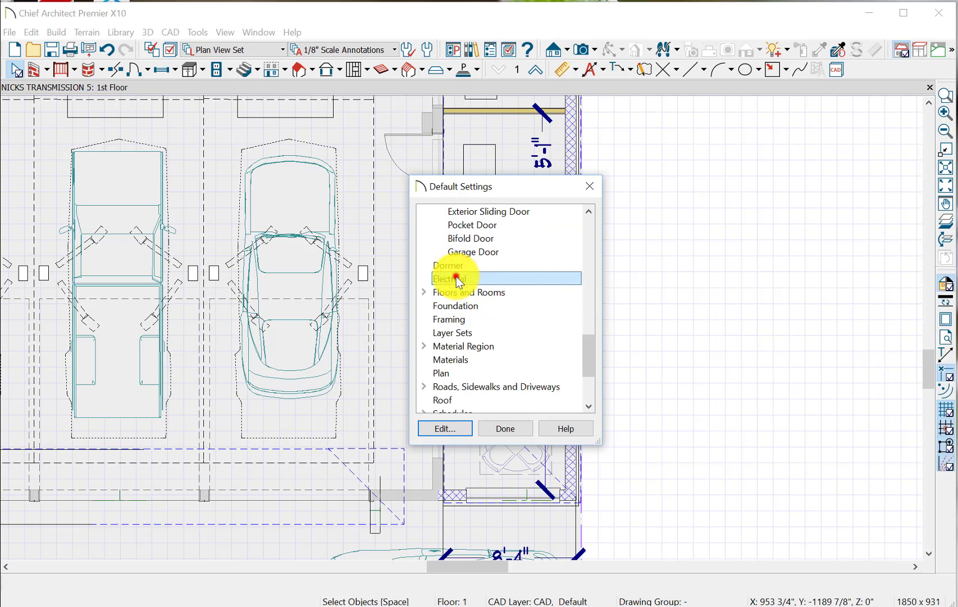
{"action": "left_click", "coordinate": [458, 281]}
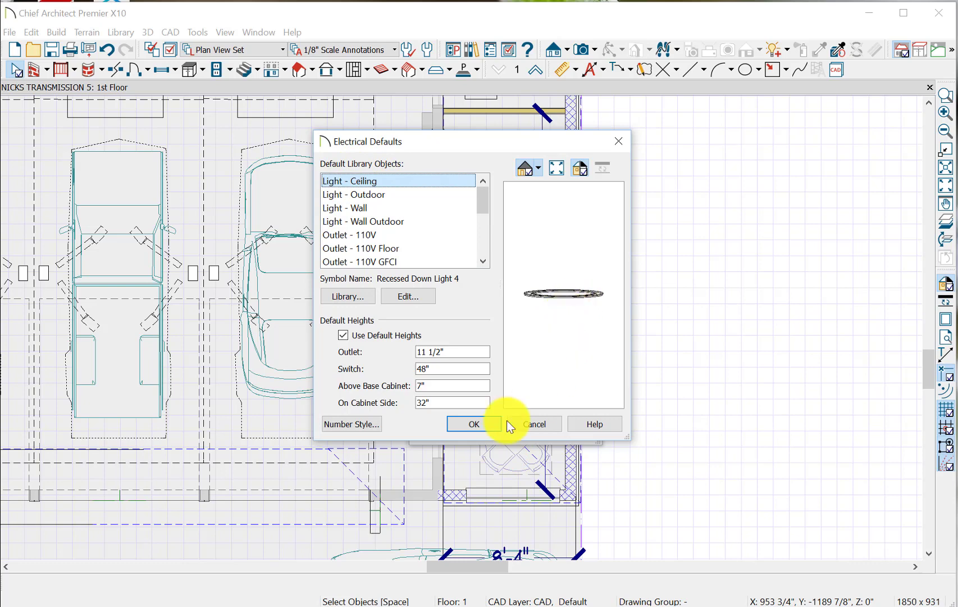
{"action": "left_click", "coordinate": [482, 425]}
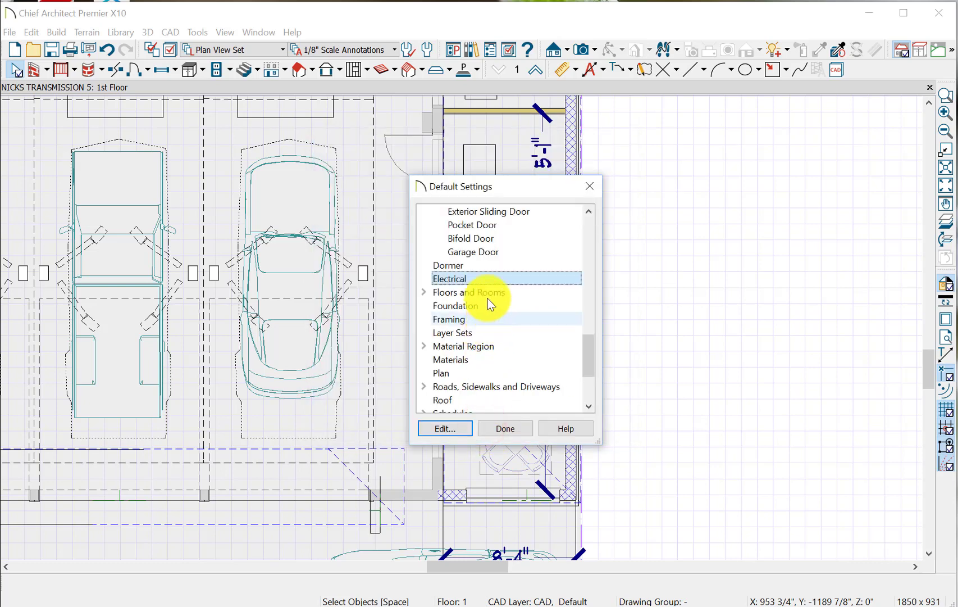
Expand the Floors and Rooms defaults and review the Current Floor structure settings
{"action": "left_click", "coordinate": [424, 292]}
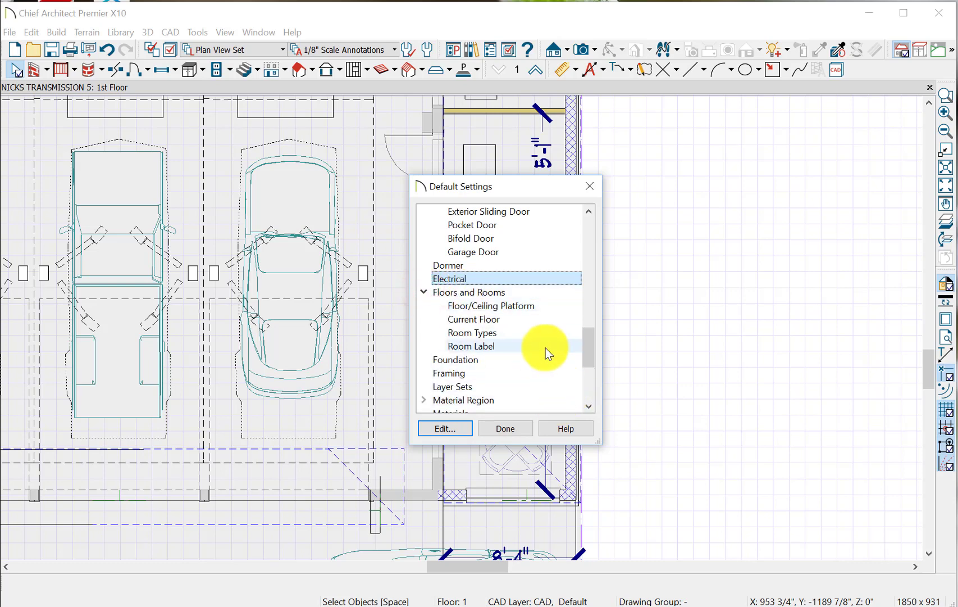
{"action": "left_click", "coordinate": [494, 320]}
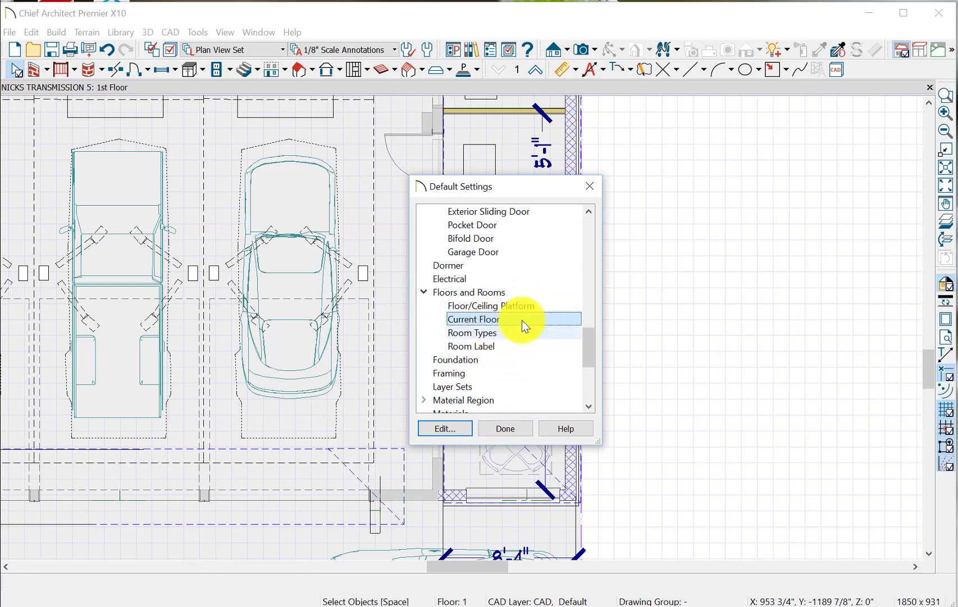
{"action": "left_click", "coordinate": [457, 428]}
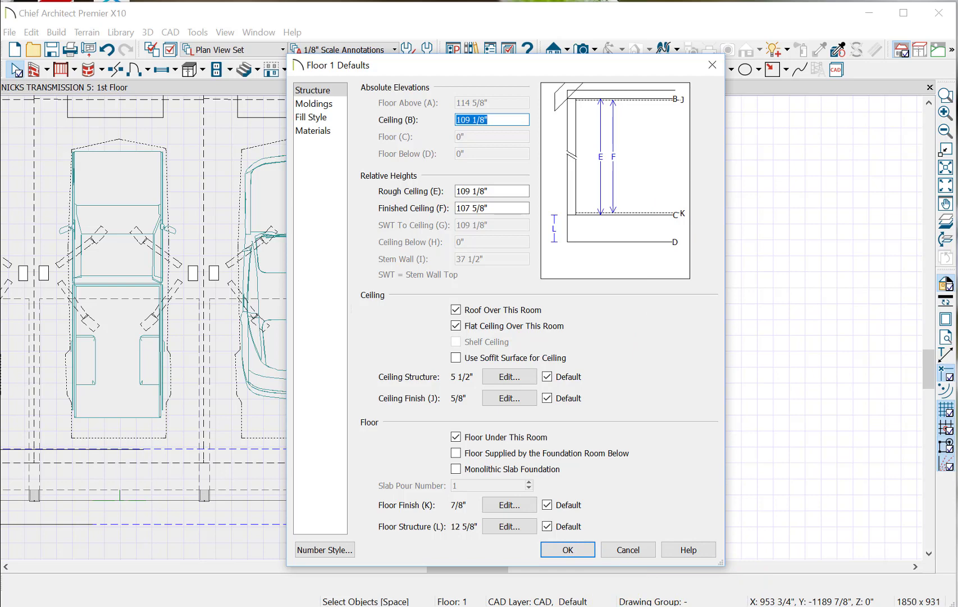
{"action": "key", "text": "Return"}
Review the Bedroom room type's General, Structure and Deck defaults and look through the remaining room types
{"action": "left_click", "coordinate": [454, 428]}
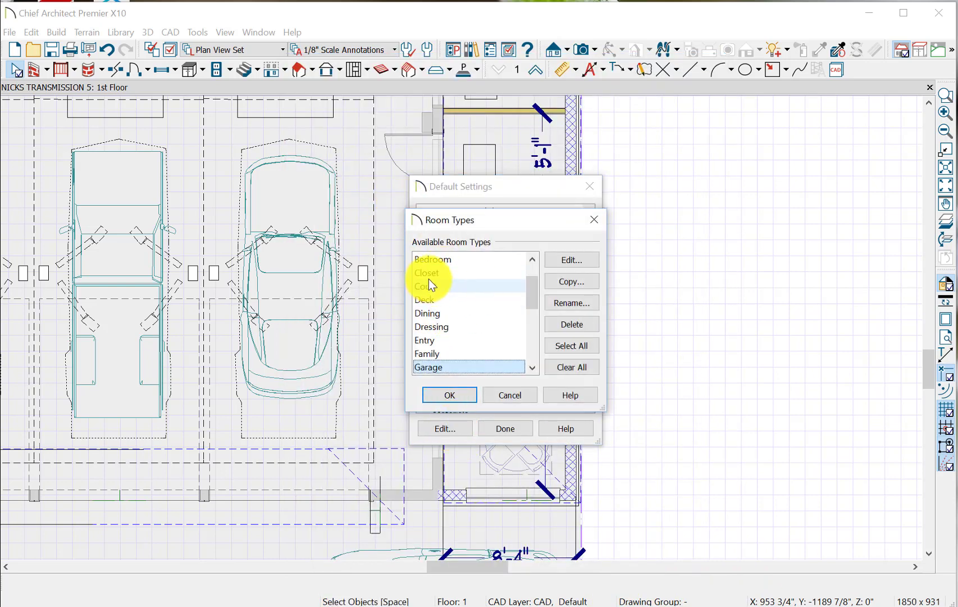
{"action": "left_click", "coordinate": [436, 259]}
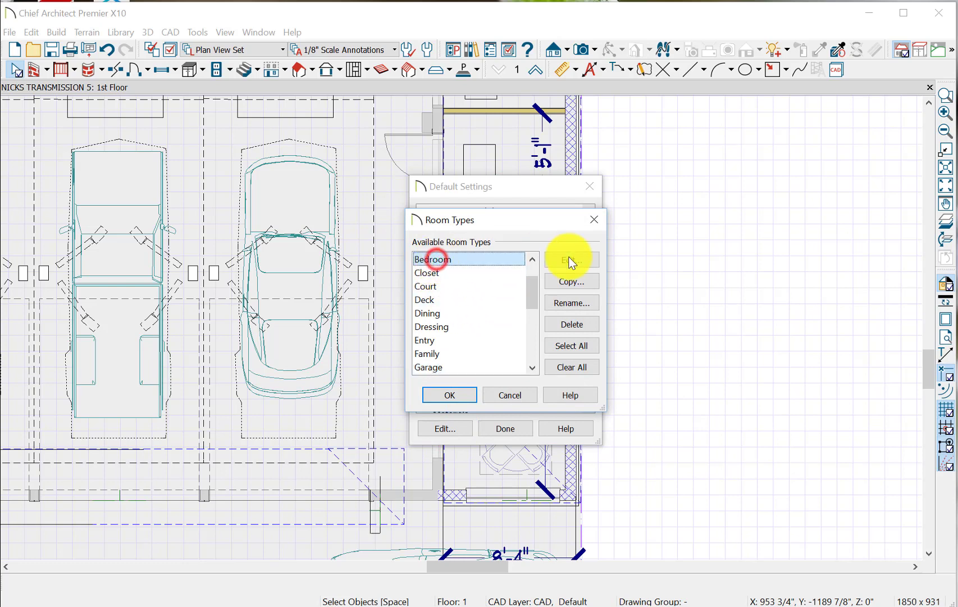
{"action": "left_click", "coordinate": [571, 261]}
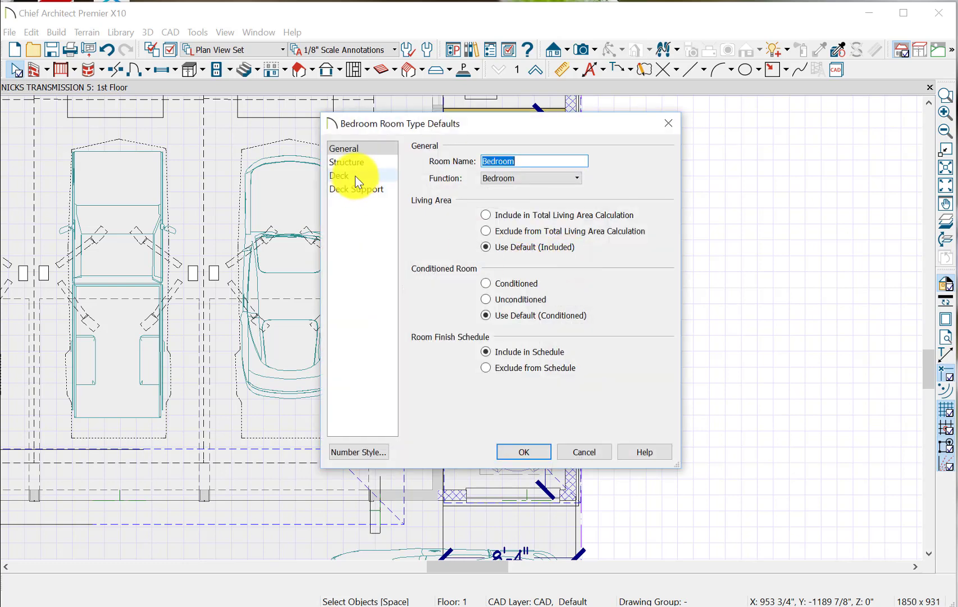
{"action": "left_click", "coordinate": [353, 162]}
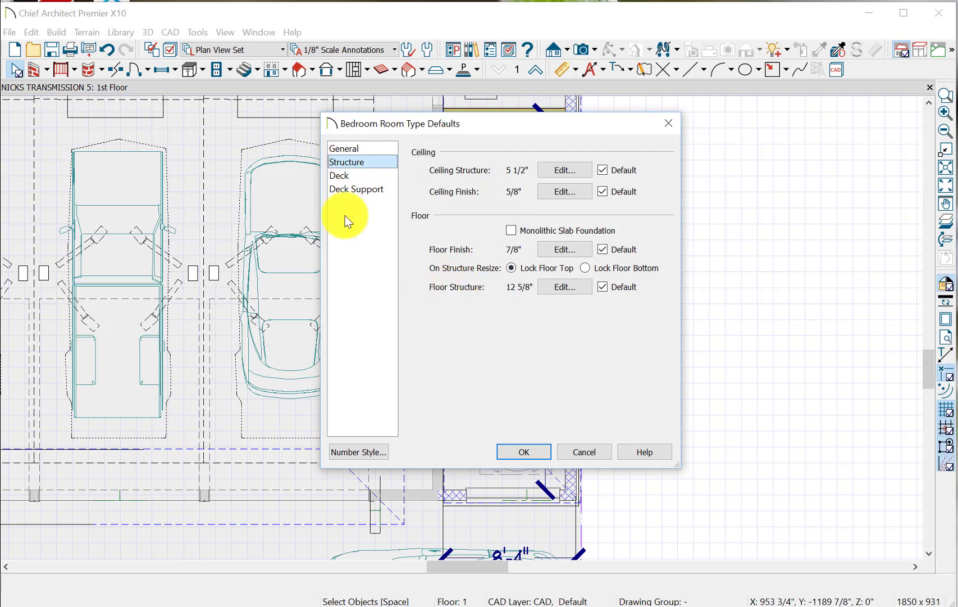
{"action": "left_click", "coordinate": [346, 176]}
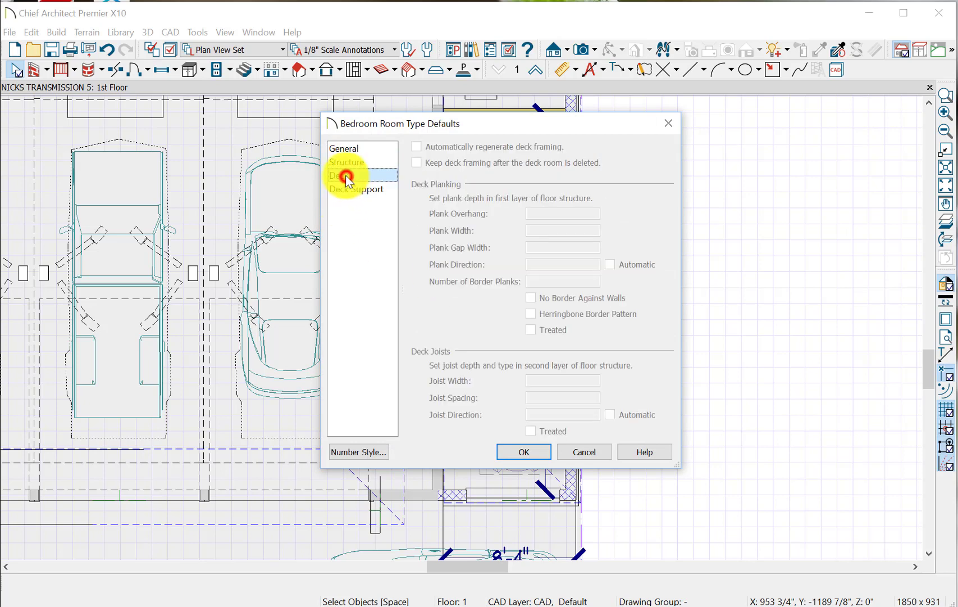
{"action": "left_click", "coordinate": [529, 452]}
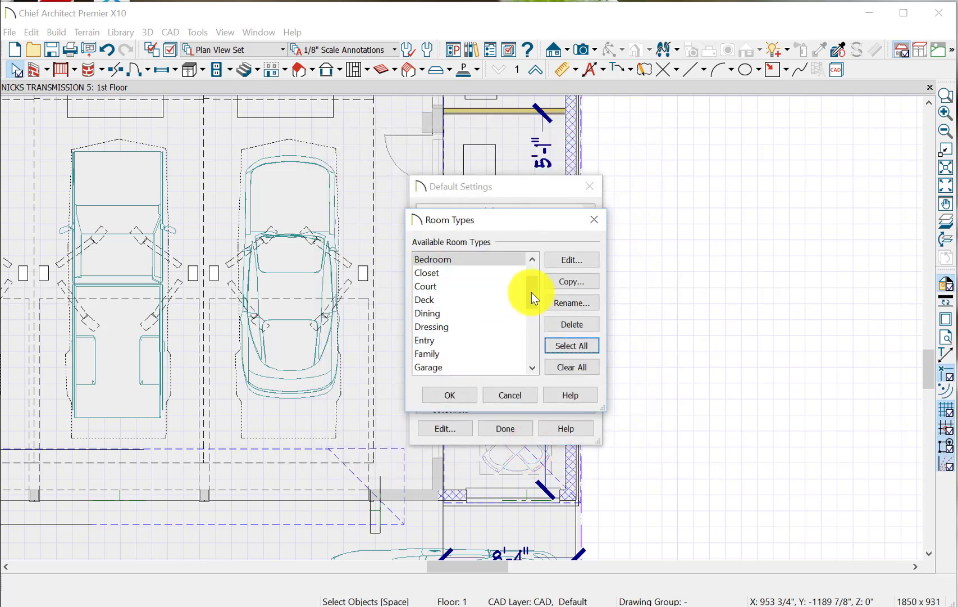
{"action": "left_click_drag", "start_coordinate": [531, 292], "coordinate": [535, 353]}
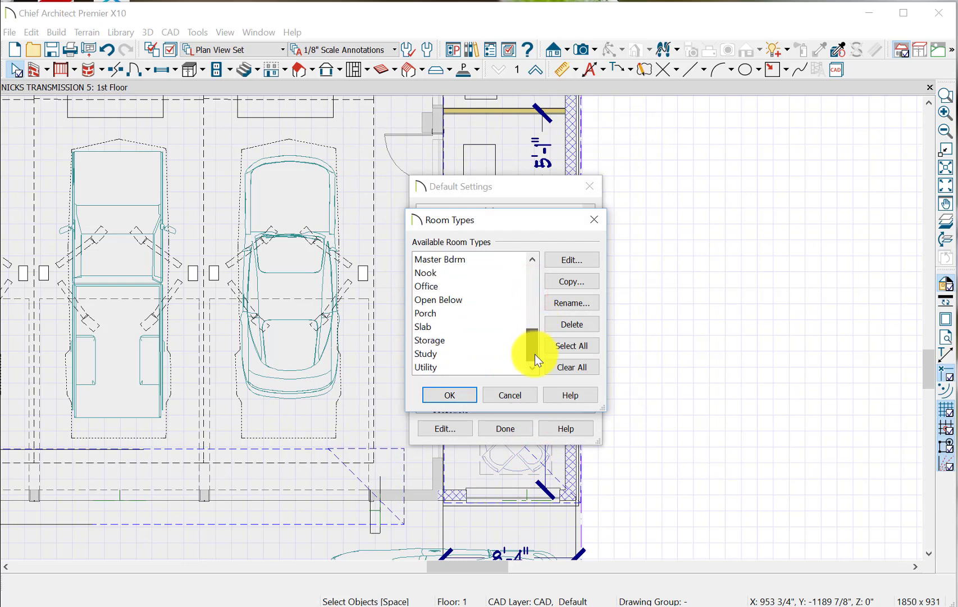
{"action": "left_click", "coordinate": [443, 392]}
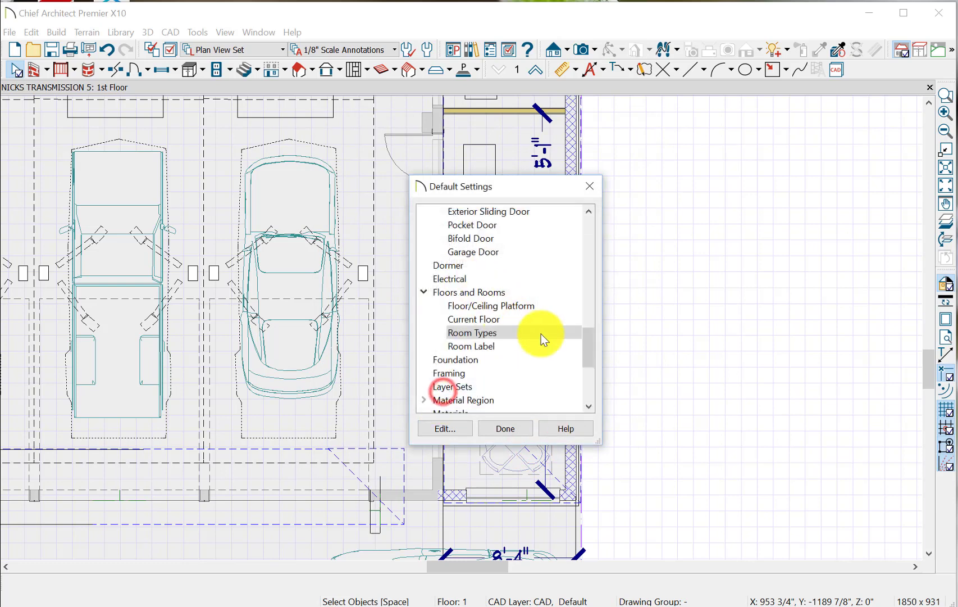
Open the Foundation defaults and review the rebar and foundation options and the main foundation settings
{"action": "left_click_drag", "start_coordinate": [582, 347], "coordinate": [584, 370]}
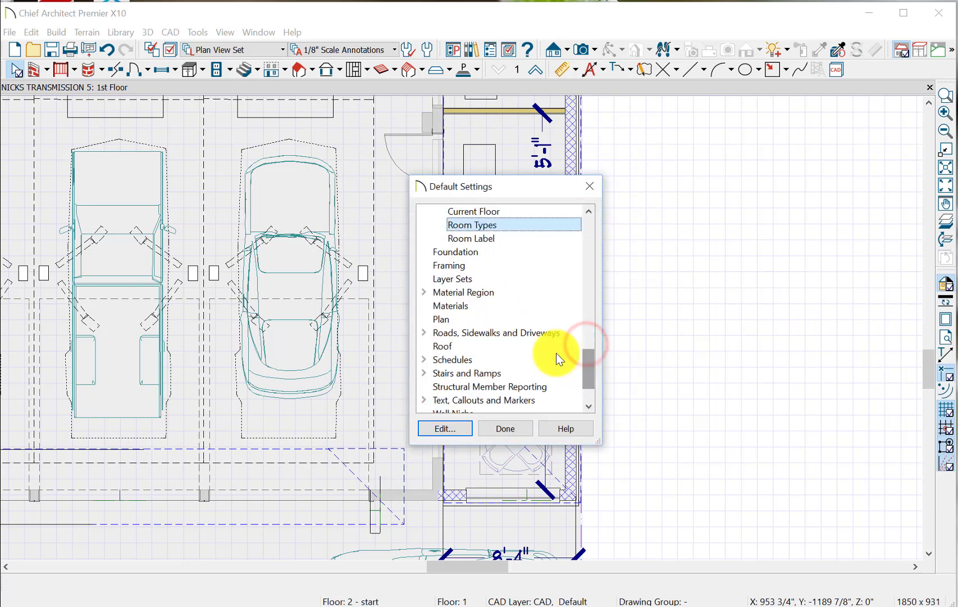
{"action": "left_click", "coordinate": [465, 252]}
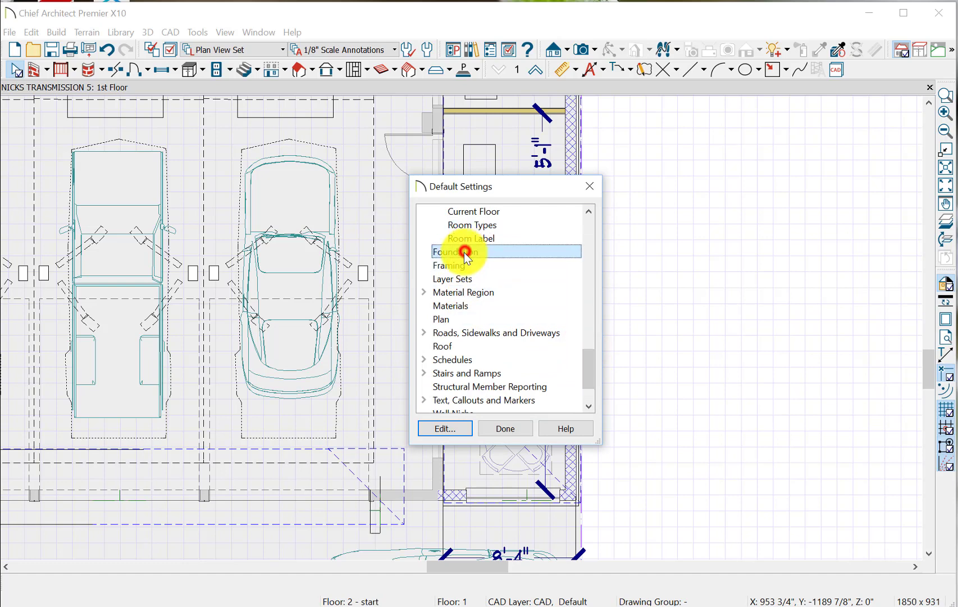
{"action": "left_click", "coordinate": [447, 431]}
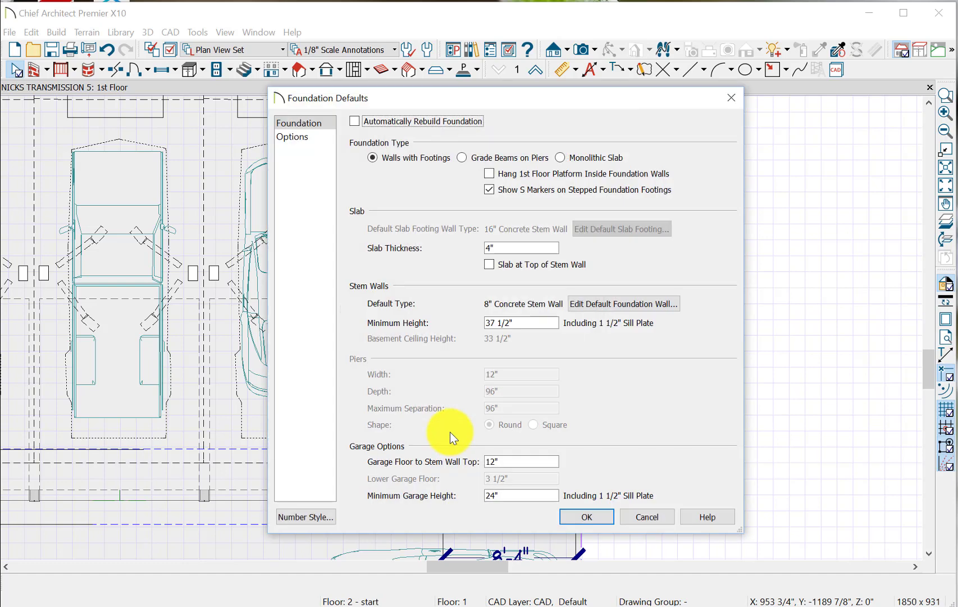
{"action": "left_click", "coordinate": [294, 138]}
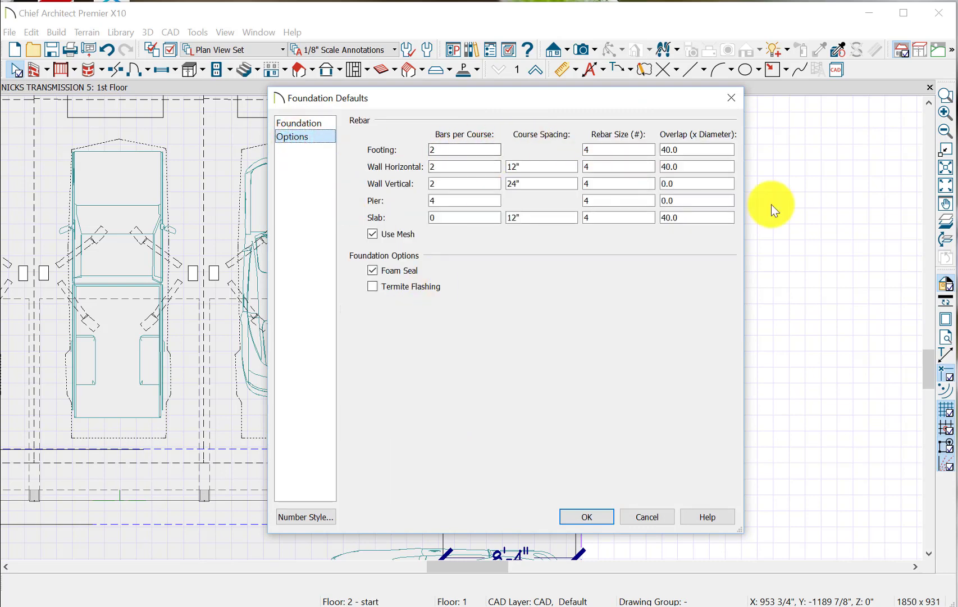
{"action": "left_click", "coordinate": [305, 124]}
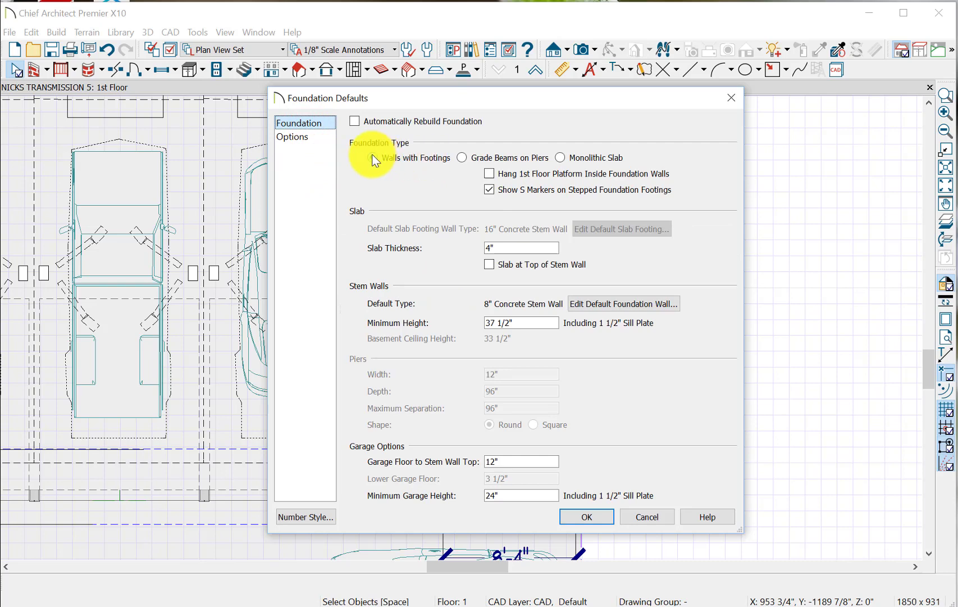
Examine the Slab at Top of Stem Wall option in the Foundation defaults, then close them
{"action": "left_click", "coordinate": [490, 260]}
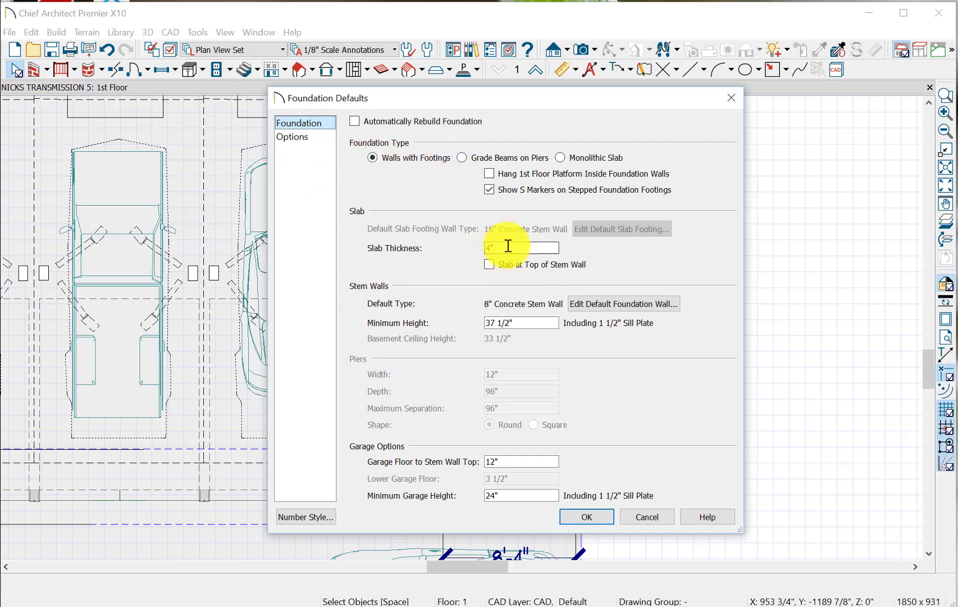
{"action": "left_click", "coordinate": [490, 259]}
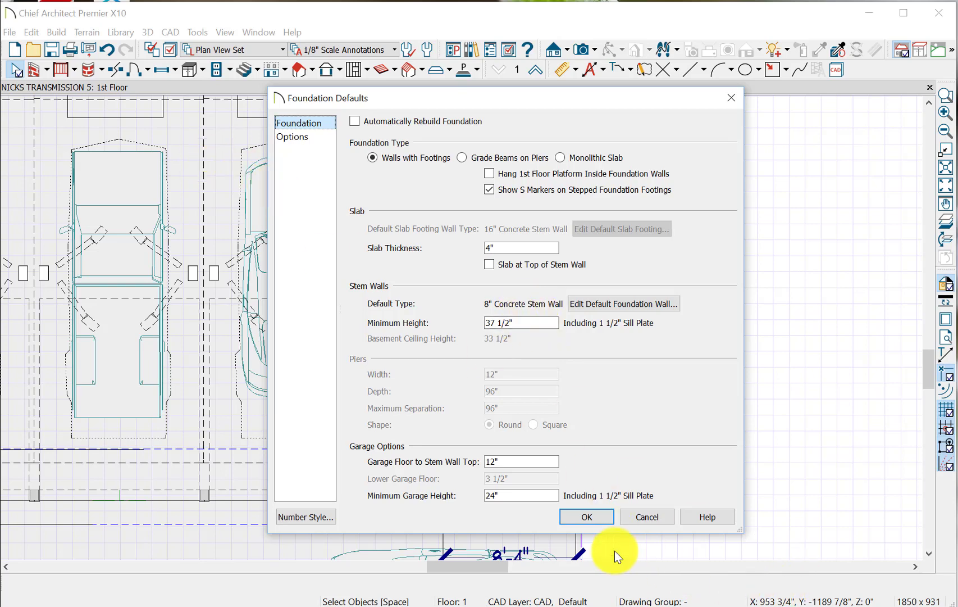
{"action": "left_click", "coordinate": [603, 517]}
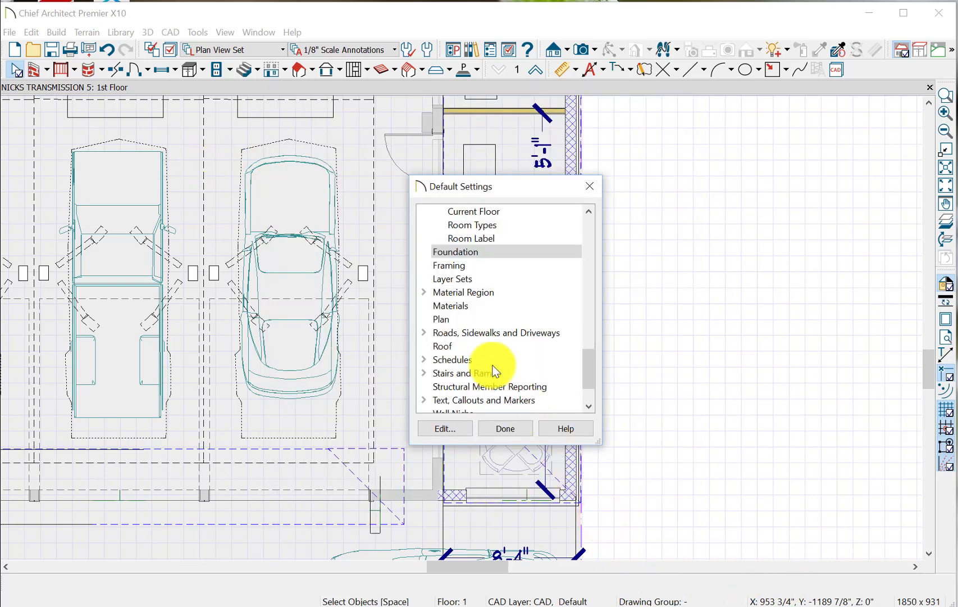
Open the Framing defaults, review the Foundation and 1st floor joist settings, then close them
{"action": "left_click", "coordinate": [453, 267]}
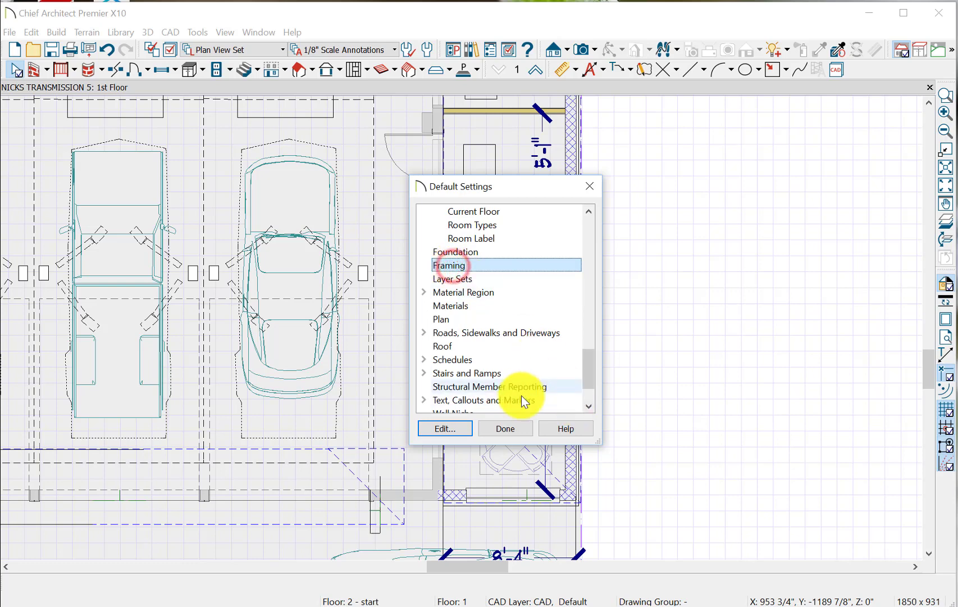
{"action": "left_click", "coordinate": [459, 429]}
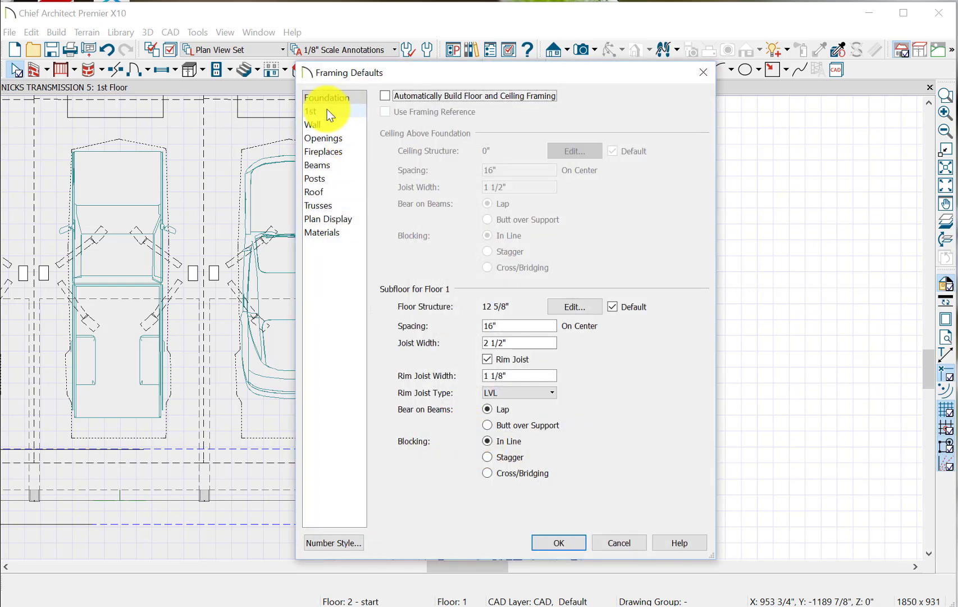
{"action": "left_click", "coordinate": [328, 111]}
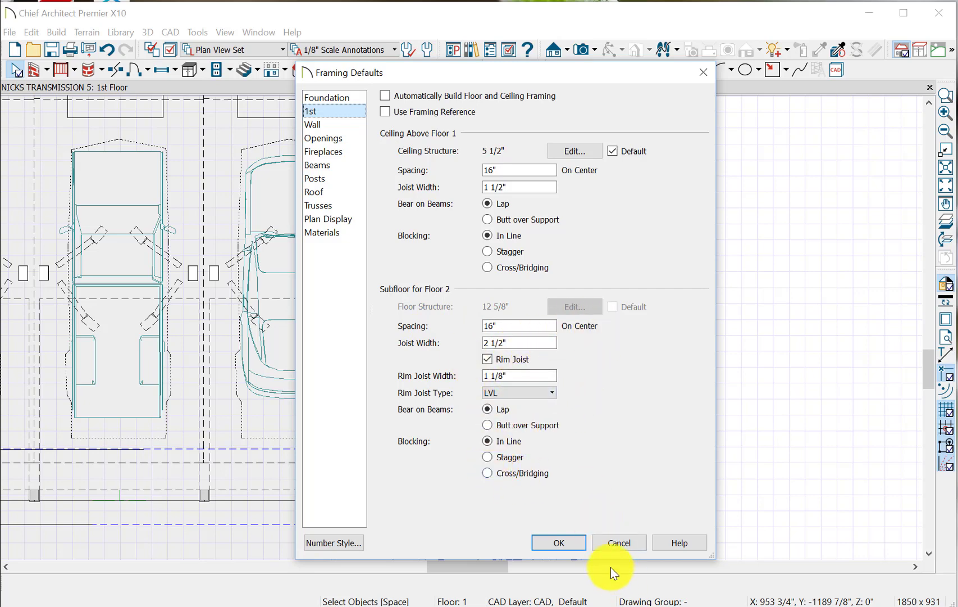
{"action": "left_click", "coordinate": [569, 542]}
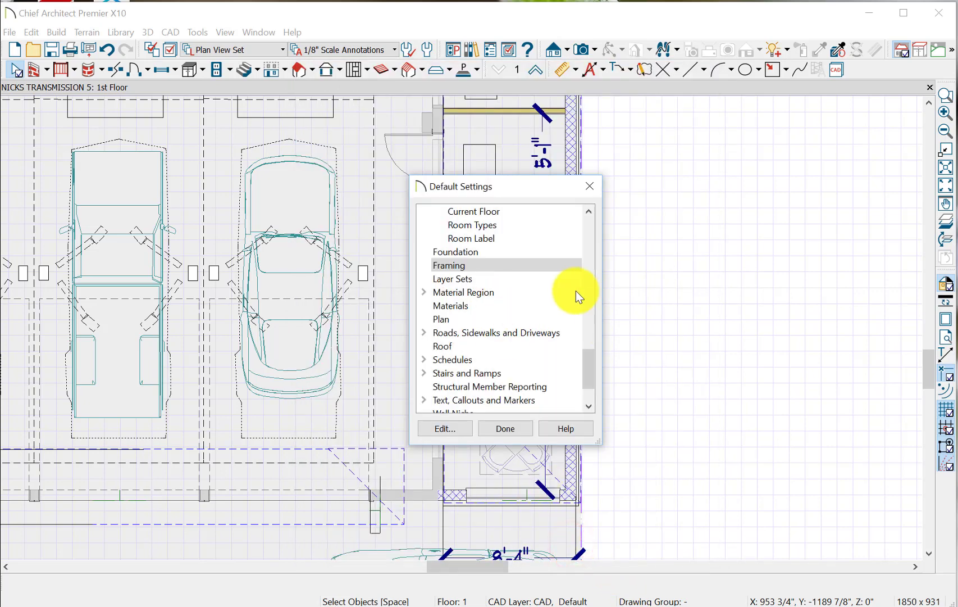
Look through the Material Region and Plan default categories and expand Roads, Sidewalks and Driveways down to Road
{"action": "left_click", "coordinate": [590, 368]}
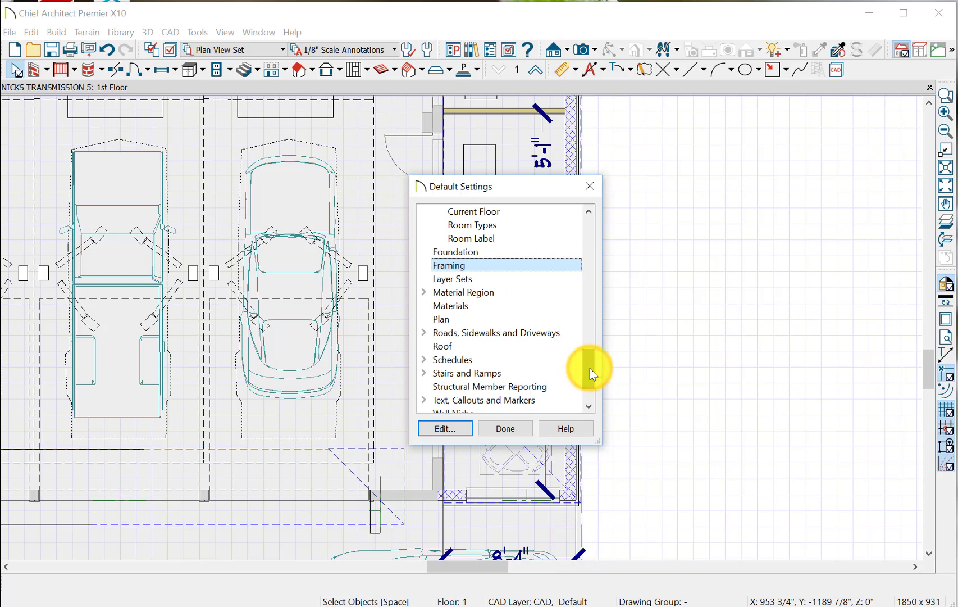
{"action": "left_click_drag", "start_coordinate": [590, 367], "coordinate": [591, 386]}
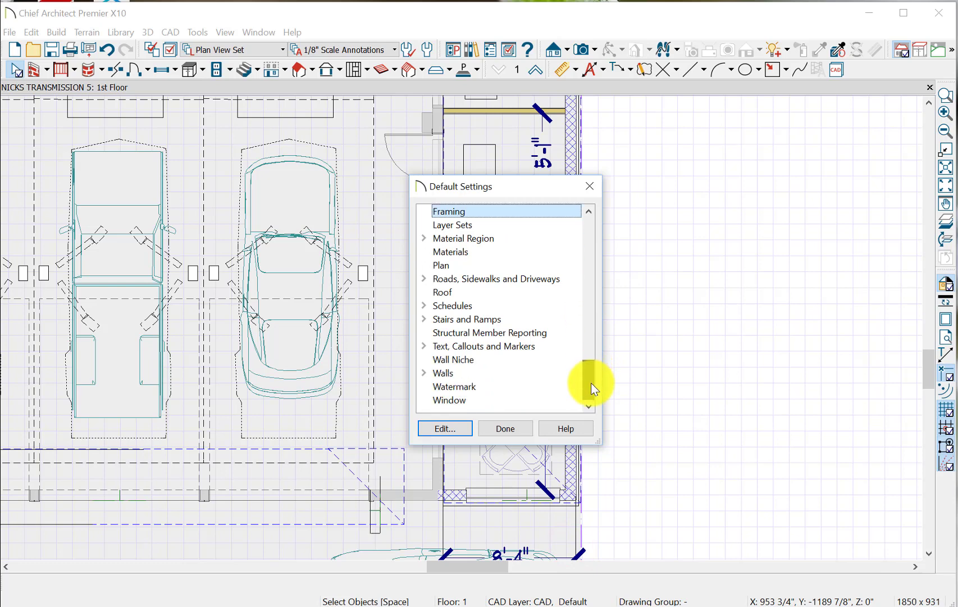
{"action": "left_click", "coordinate": [425, 238]}
{"action": "left_click", "coordinate": [424, 239]}
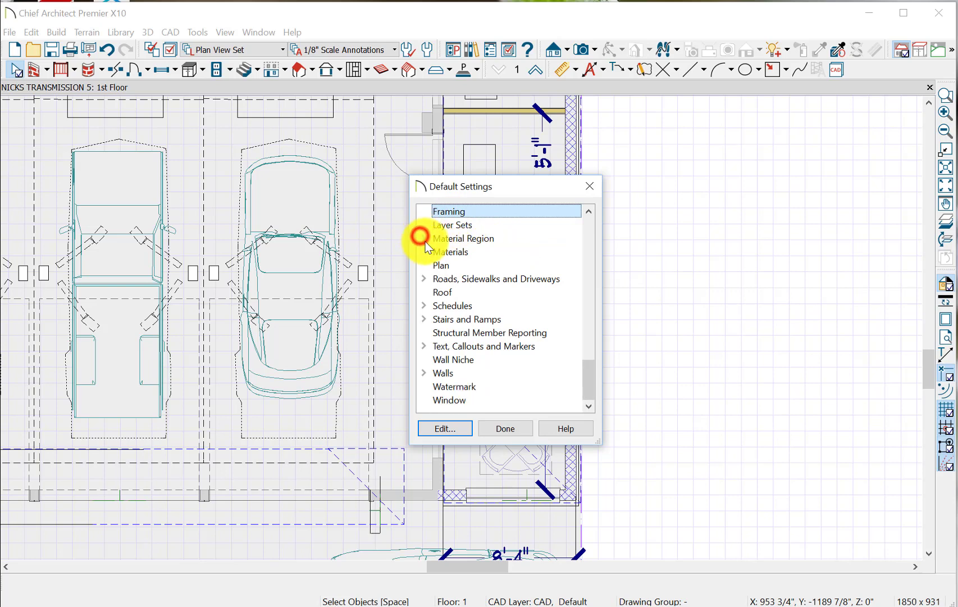
{"action": "left_click", "coordinate": [438, 264]}
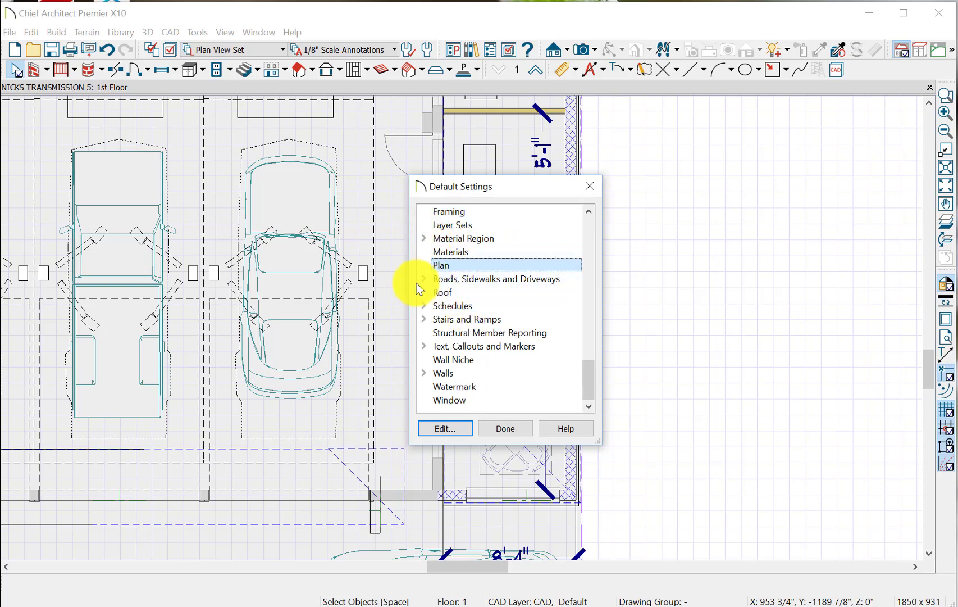
{"action": "left_click", "coordinate": [424, 277]}
{"action": "left_click", "coordinate": [461, 293]}
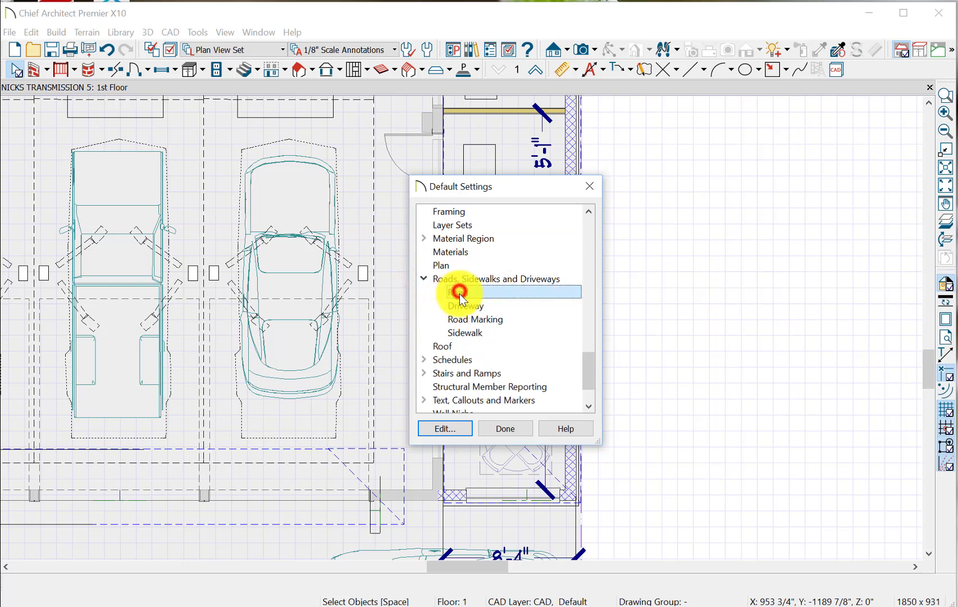
Look through the Roof default category and the expanded list of Schedules defaults
{"action": "left_click_drag", "start_coordinate": [590, 364], "coordinate": [590, 383]}
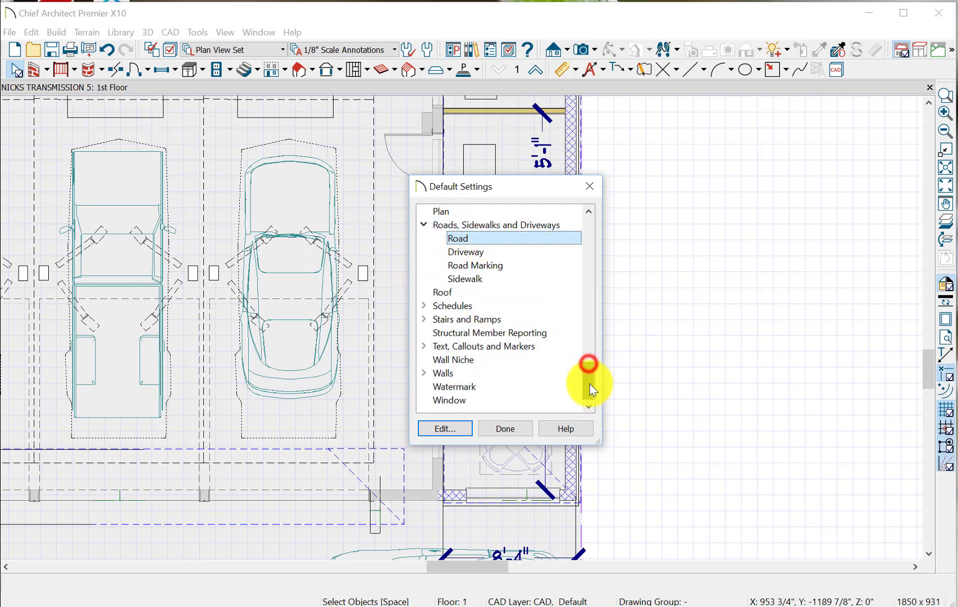
{"action": "left_click", "coordinate": [441, 292]}
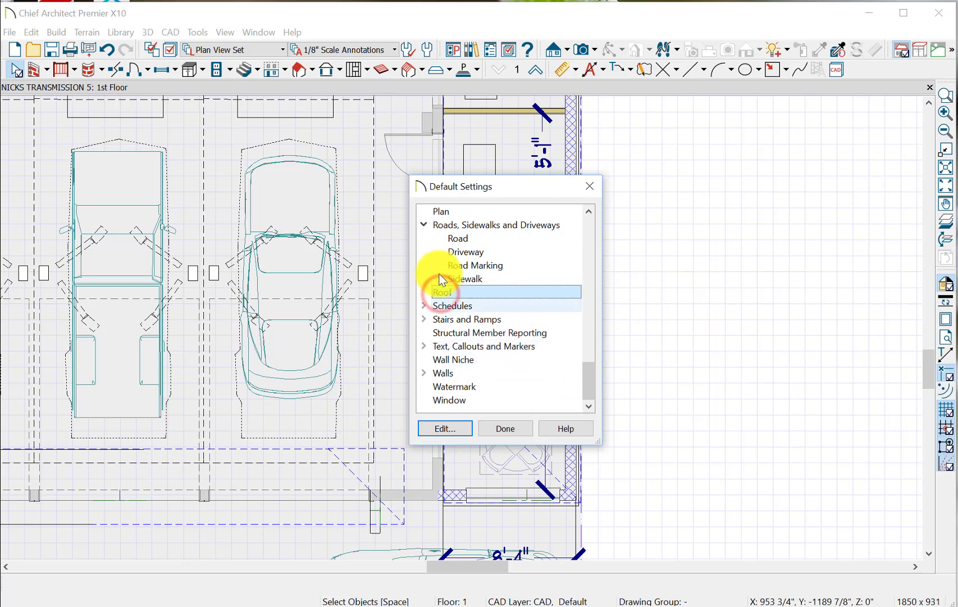
{"action": "left_click", "coordinate": [424, 306]}
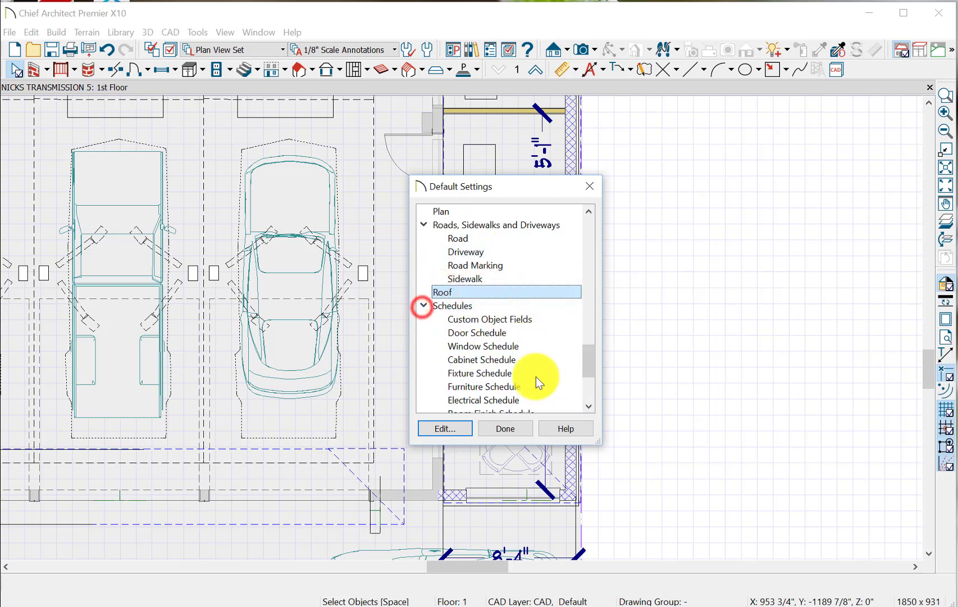
{"action": "left_click_drag", "start_coordinate": [586, 352], "coordinate": [590, 387]}
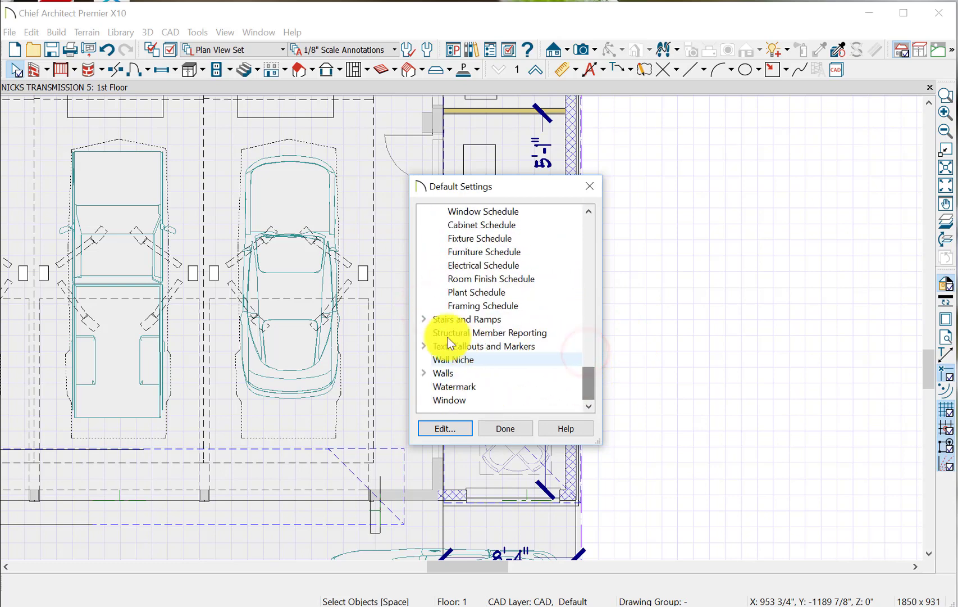
Review the Interior Stairs defaults under Stairs and Ramps, rotate the staircase preview, then close them
{"action": "left_click", "coordinate": [424, 319]}
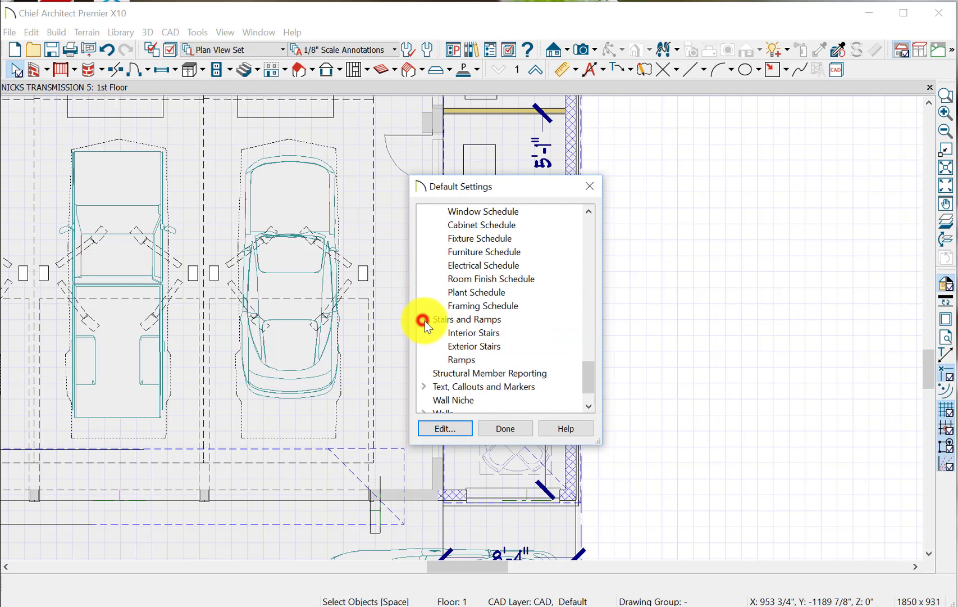
{"action": "left_click", "coordinate": [465, 332]}
{"action": "left_click", "coordinate": [464, 426]}
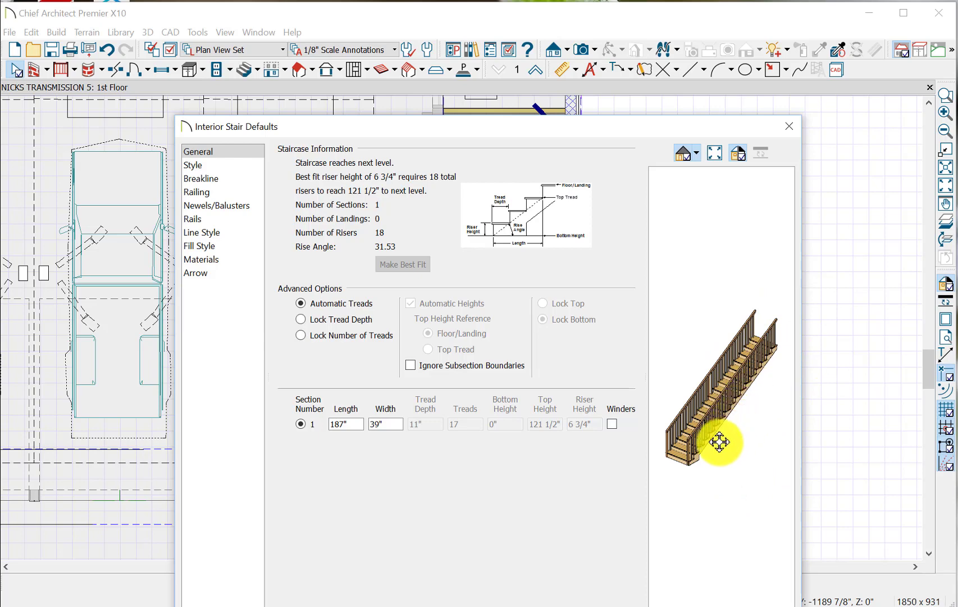
{"action": "left_click_drag", "start_coordinate": [720, 440], "coordinate": [742, 415]}
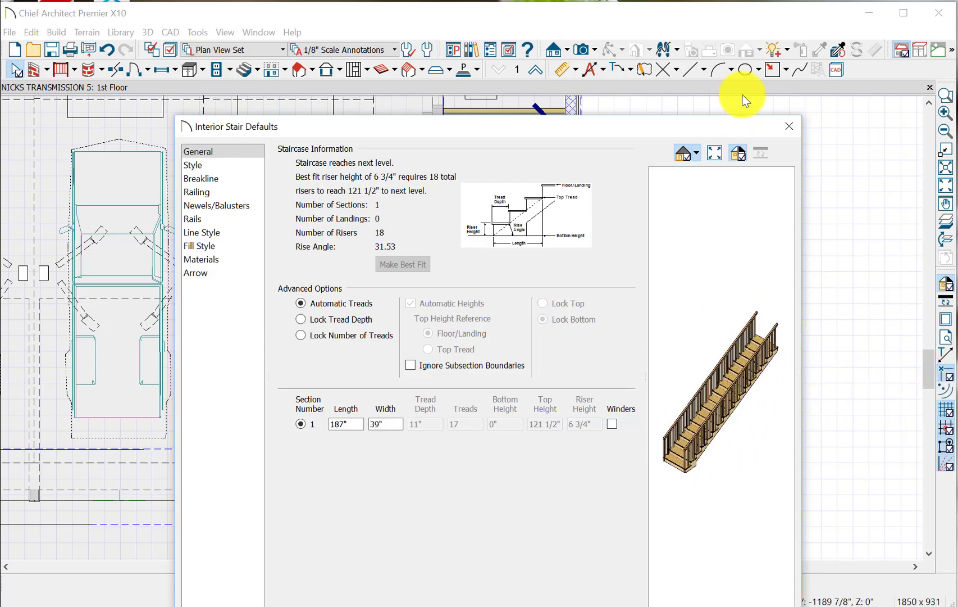
{"action": "left_click", "coordinate": [788, 128]}
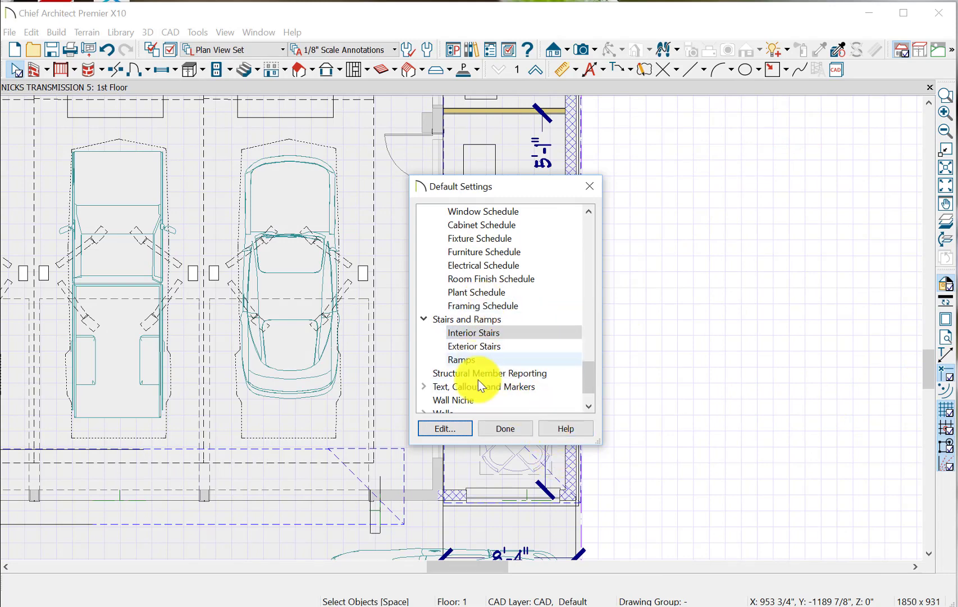
Expand the Text, Callouts and Markers defaults and open the saved Arrow defaults
{"action": "left_click_drag", "start_coordinate": [589, 372], "coordinate": [591, 393]}
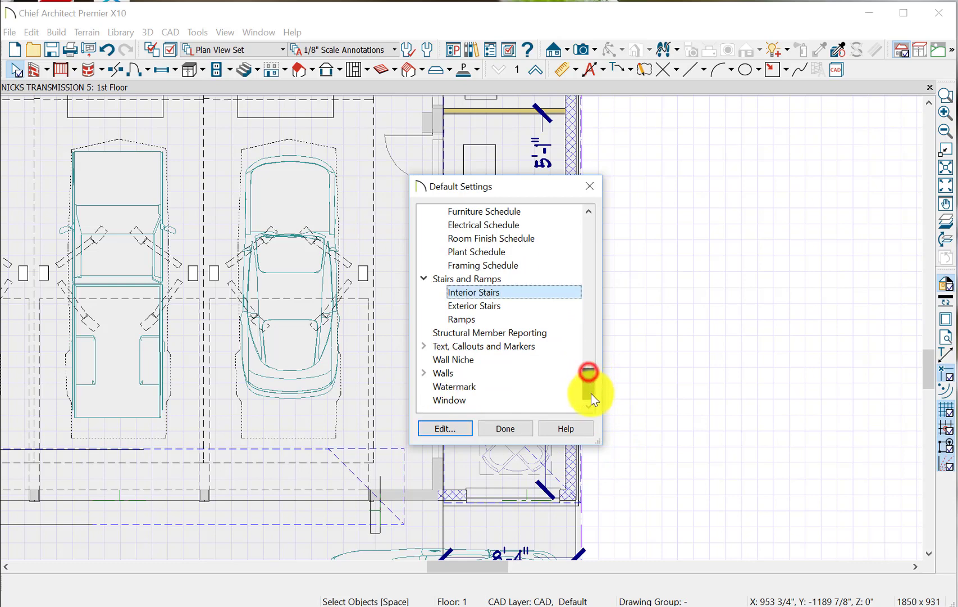
{"action": "left_click", "coordinate": [424, 345]}
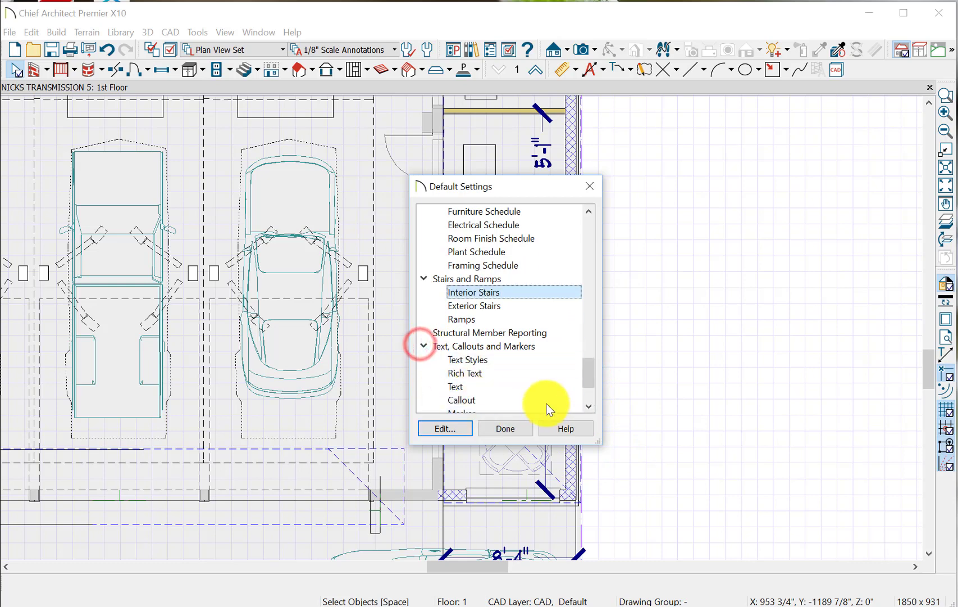
{"action": "left_click_drag", "start_coordinate": [593, 367], "coordinate": [589, 382]}
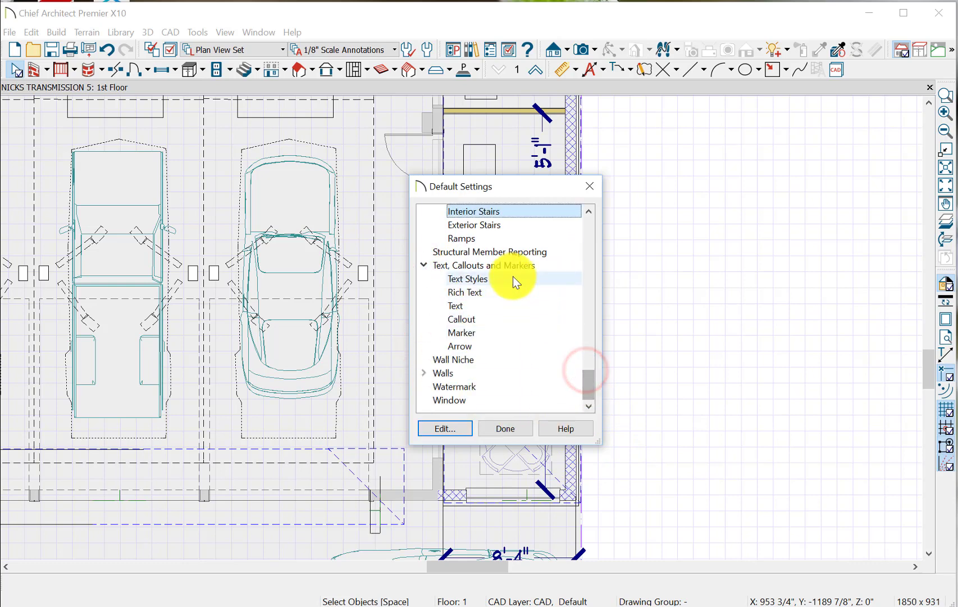
{"action": "left_click", "coordinate": [484, 345]}
{"action": "left_click", "coordinate": [448, 429]}
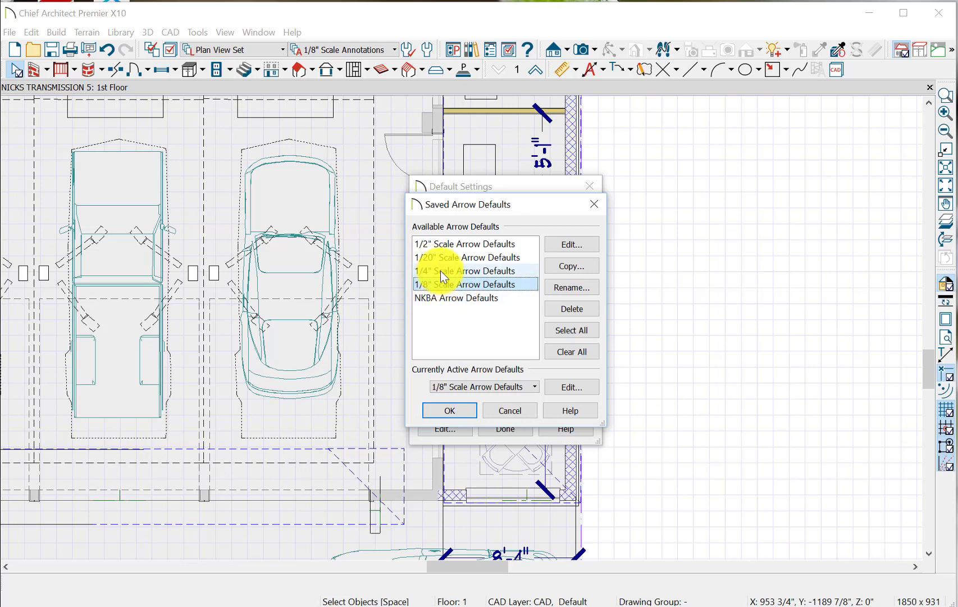
Review the 1/4" Scale and 1/8" Scale Arrow Defaults one after the other
{"action": "left_click", "coordinate": [442, 271]}
{"action": "left_click", "coordinate": [572, 244]}
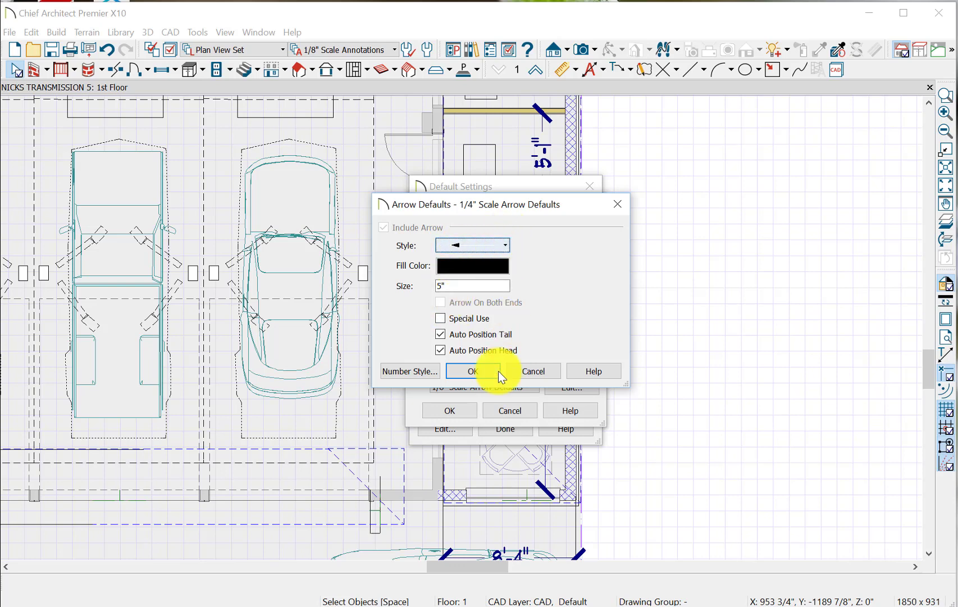
{"action": "left_click", "coordinate": [474, 374]}
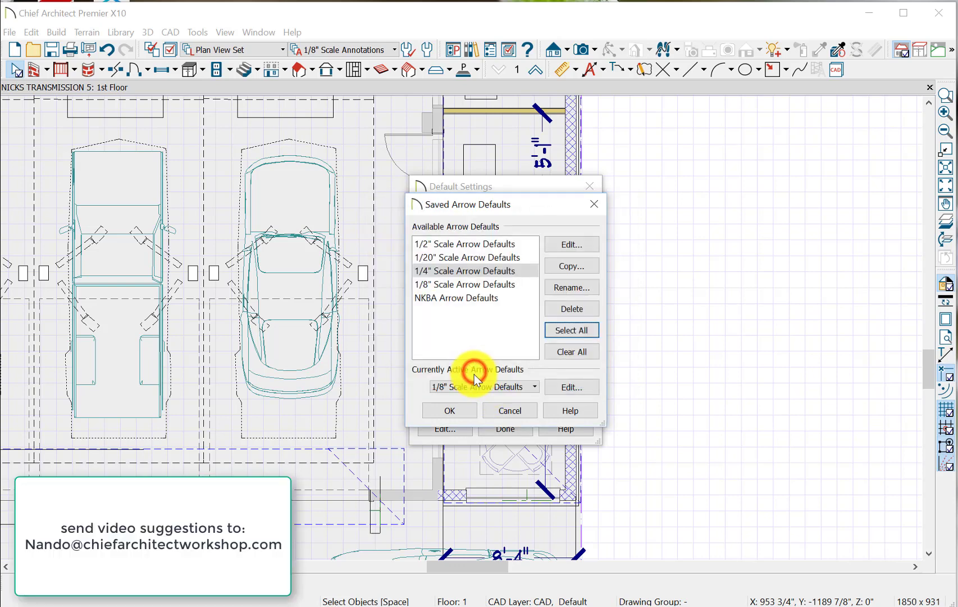
{"action": "left_click", "coordinate": [452, 283]}
{"action": "left_click", "coordinate": [573, 245]}
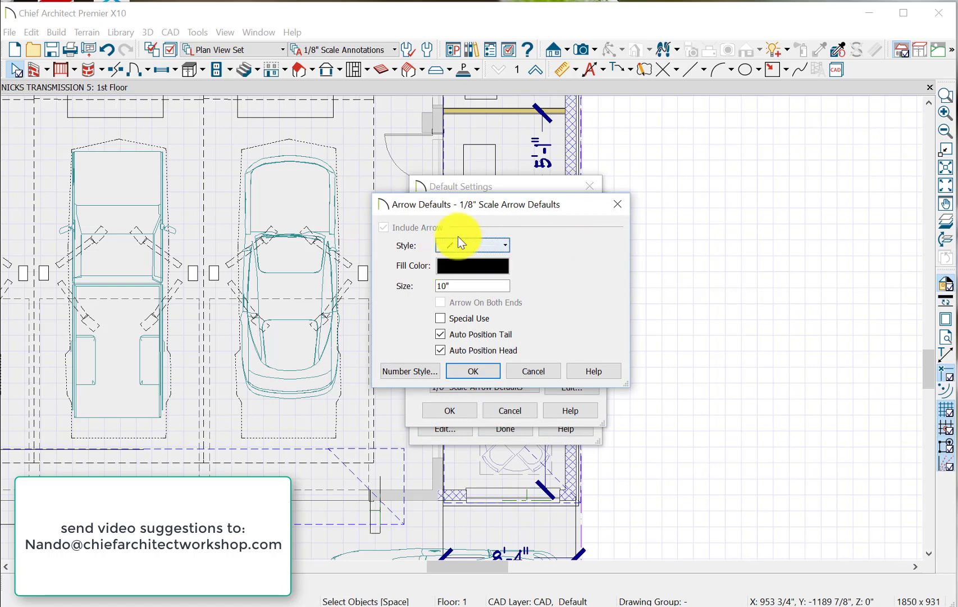
{"action": "left_click", "coordinate": [486, 371]}
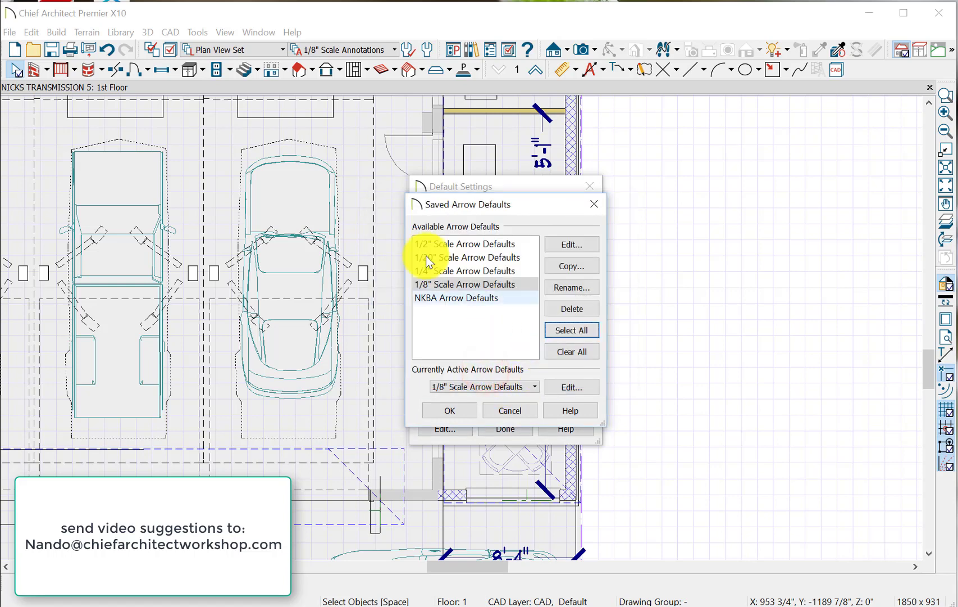
Review the 1/20" Scale Arrow Defaults and the available arrow styles, then close the arrow defaults and Default Settings
{"action": "left_click", "coordinate": [452, 259]}
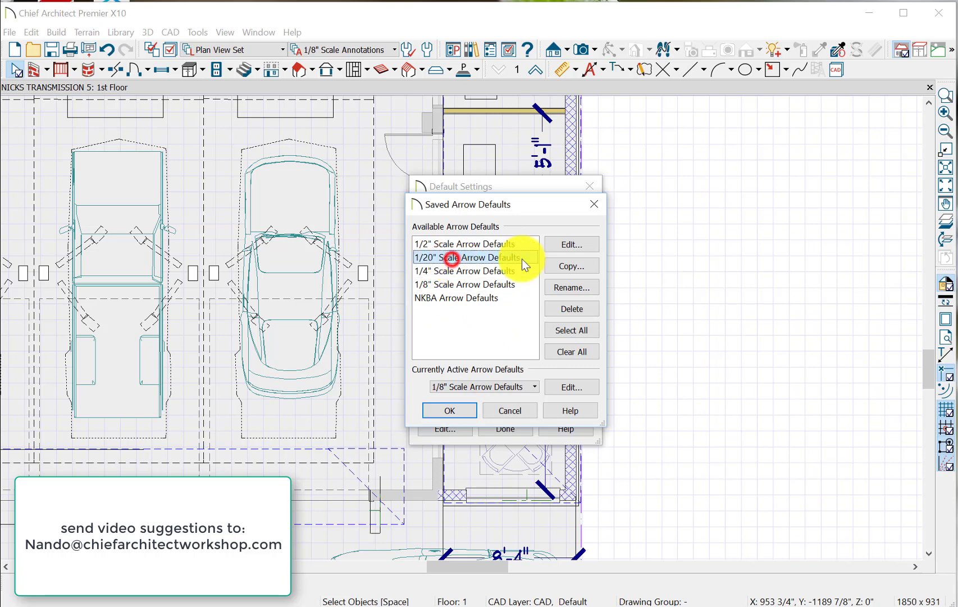
{"action": "left_click", "coordinate": [567, 244]}
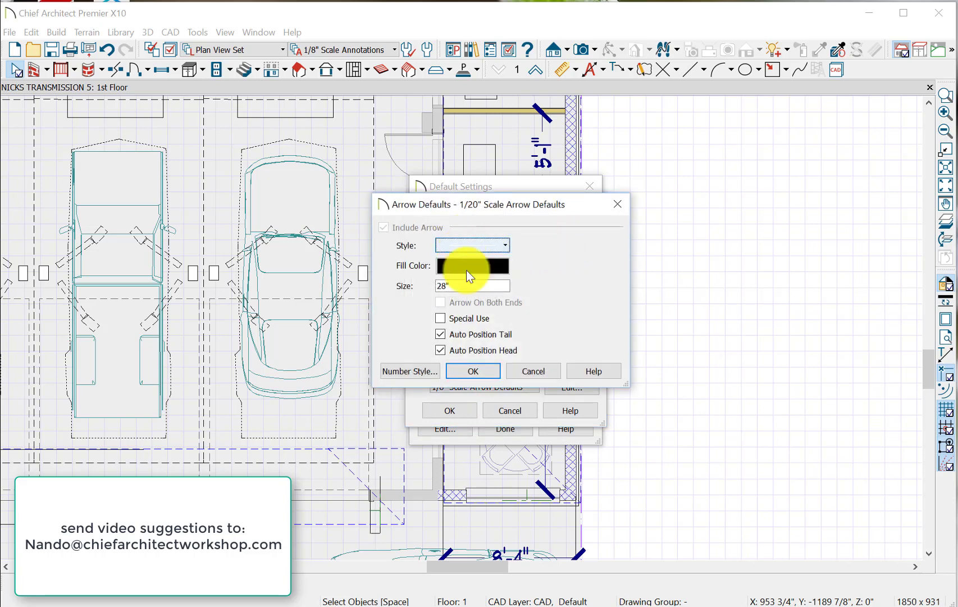
{"action": "left_click", "coordinate": [505, 244]}
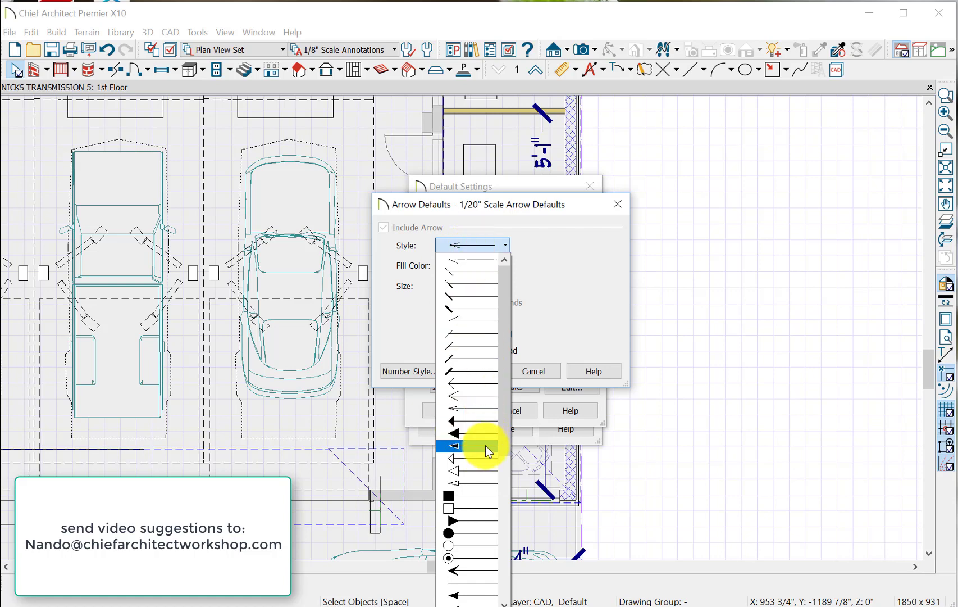
{"action": "left_click", "coordinate": [744, 363]}
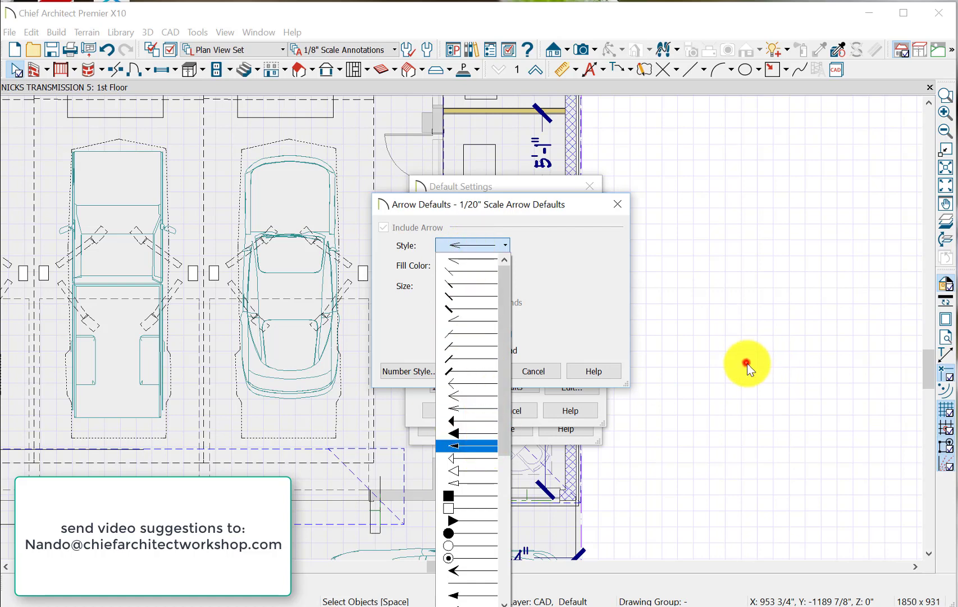
{"action": "left_click", "coordinate": [478, 371]}
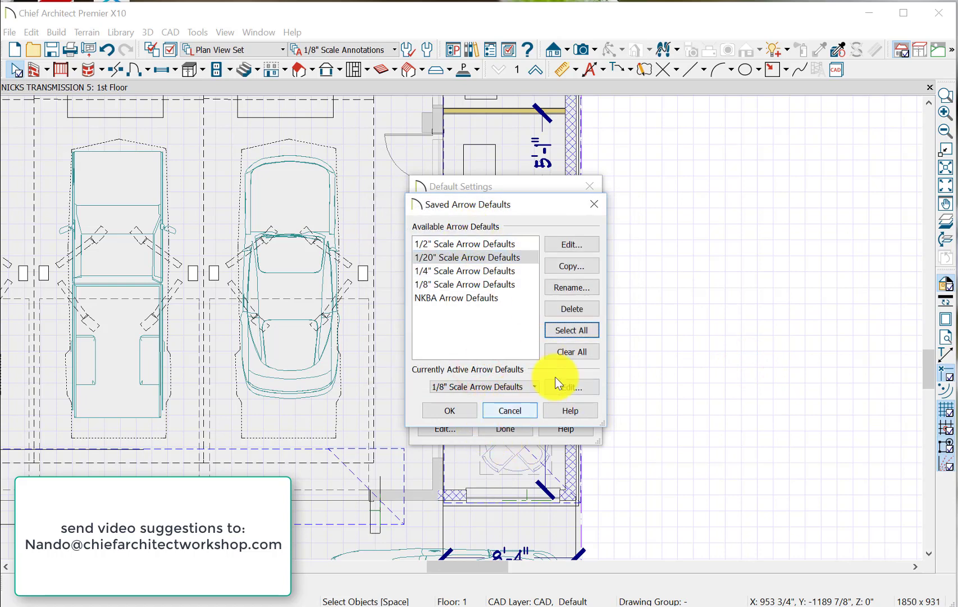
{"action": "left_click", "coordinate": [594, 204]}
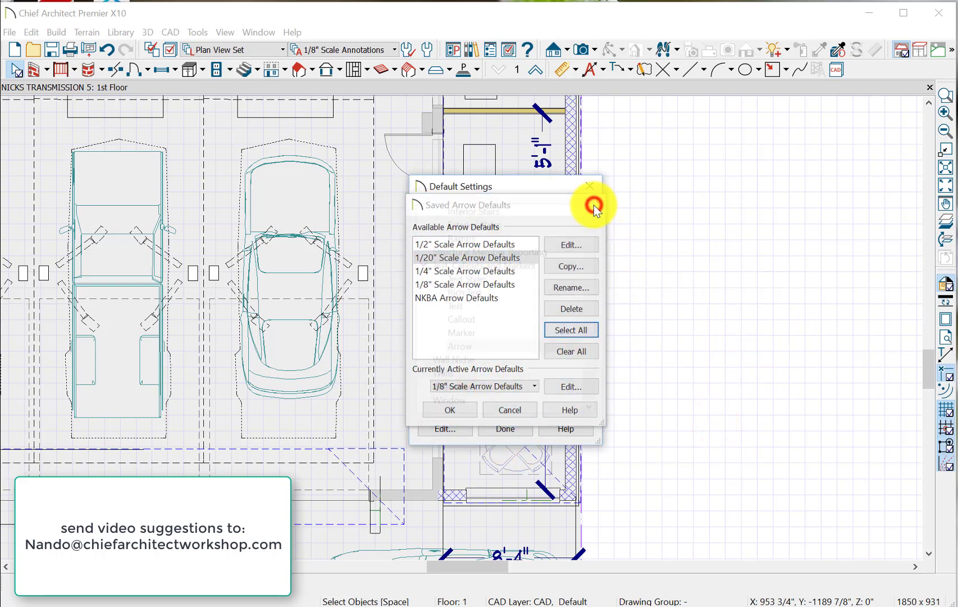
{"action": "left_click", "coordinate": [511, 430]}
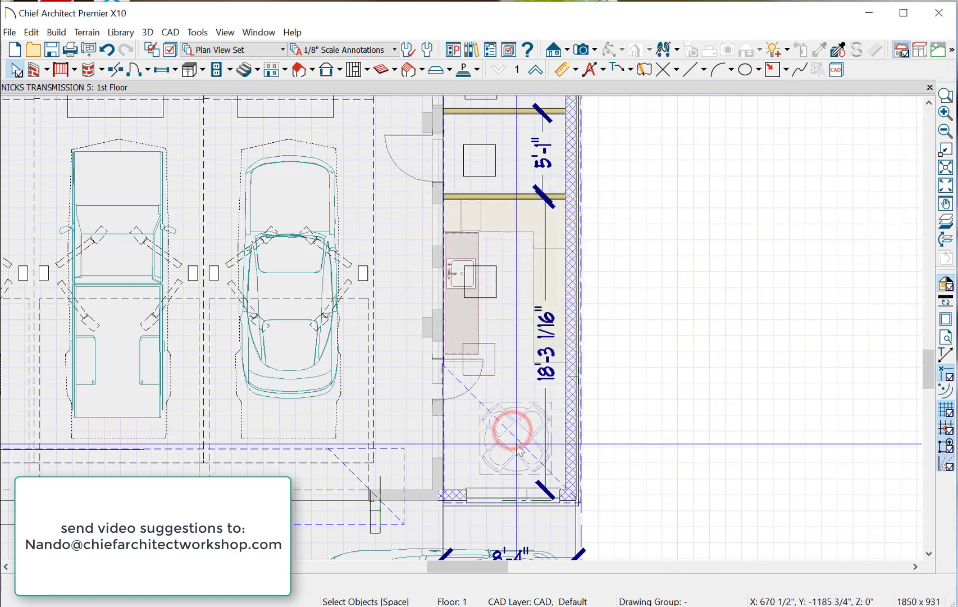
Open the Exterior Wall defaults from the Walls category in Default Settings
{"action": "left_click", "coordinate": [408, 50]}
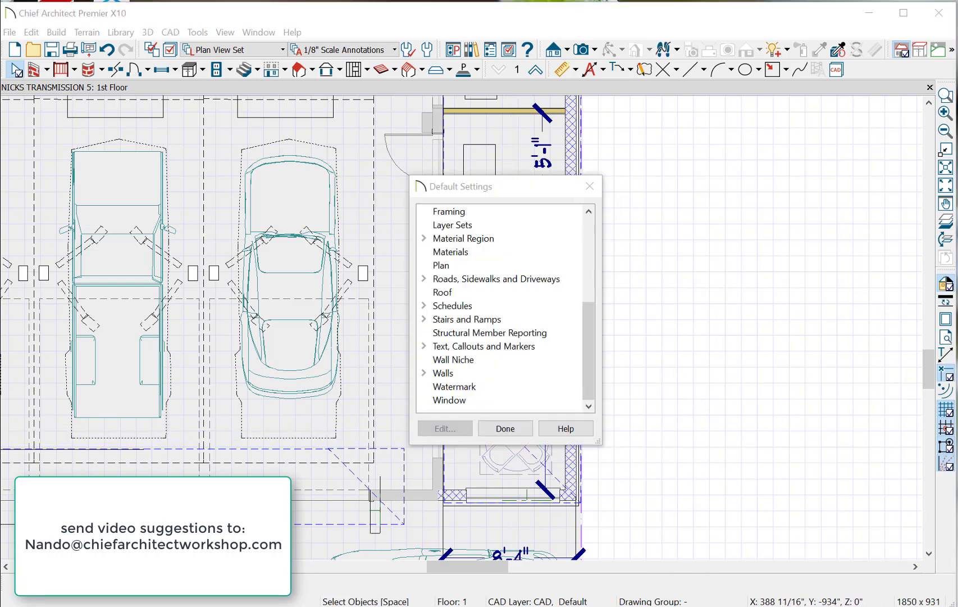
{"action": "left_click", "coordinate": [424, 373]}
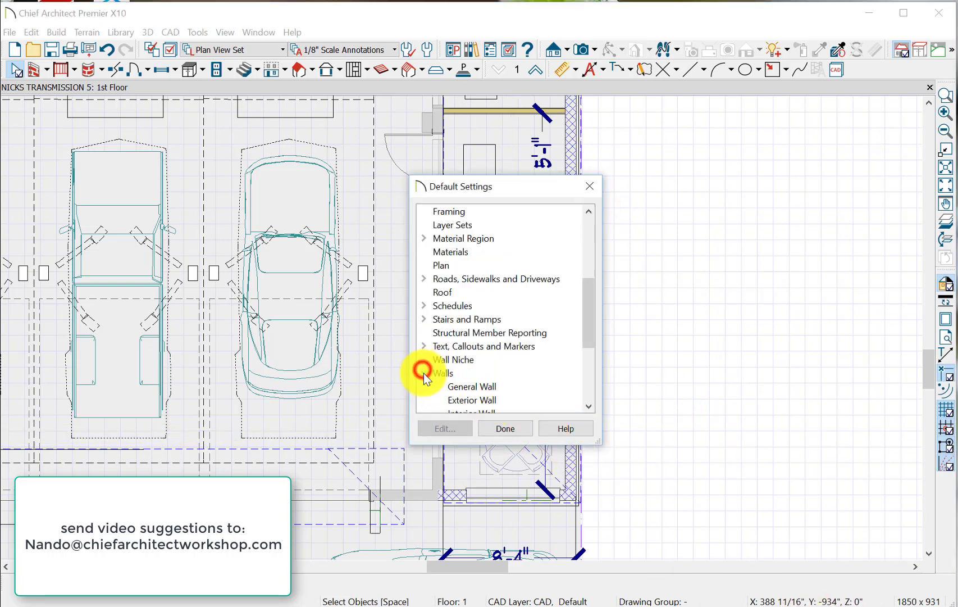
{"action": "left_click_drag", "start_coordinate": [591, 294], "coordinate": [591, 345]}
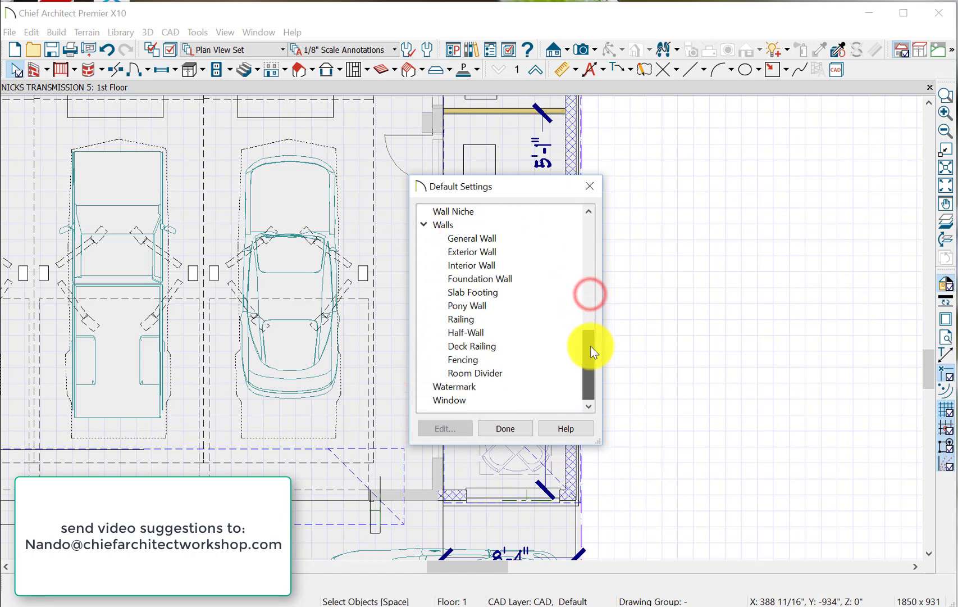
{"action": "left_click", "coordinate": [467, 238]}
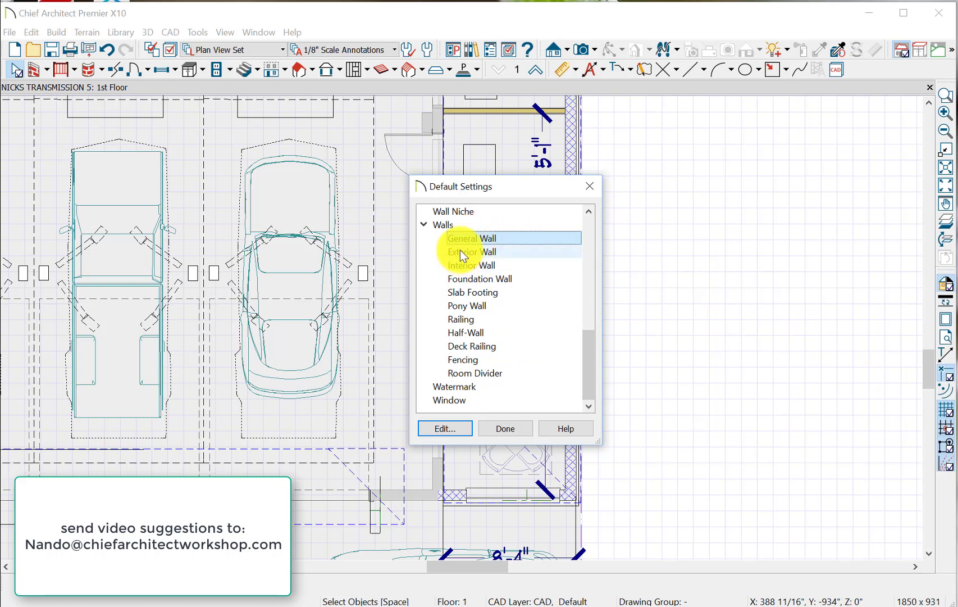
{"action": "left_click", "coordinate": [461, 251]}
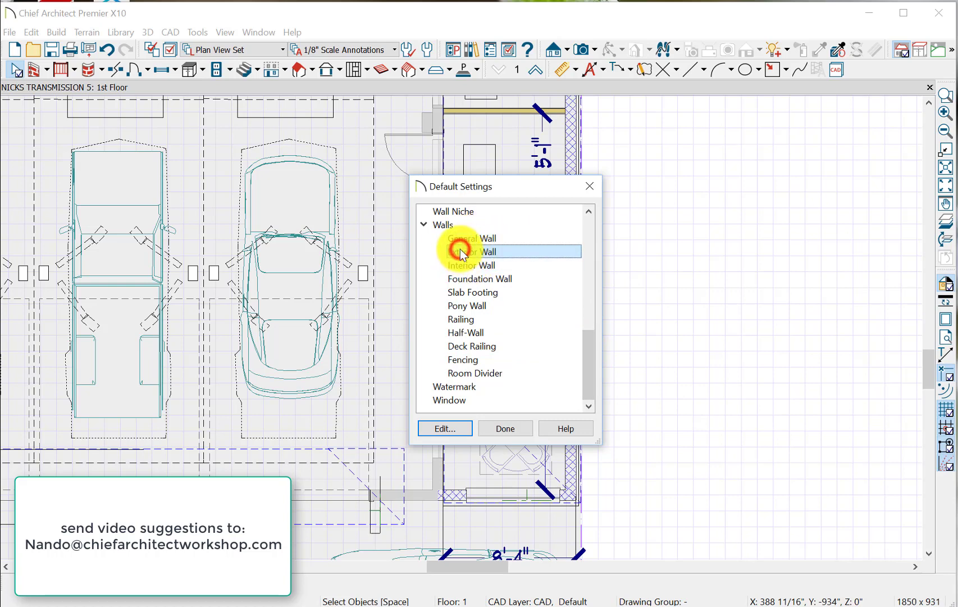
{"action": "left_click", "coordinate": [458, 428]}
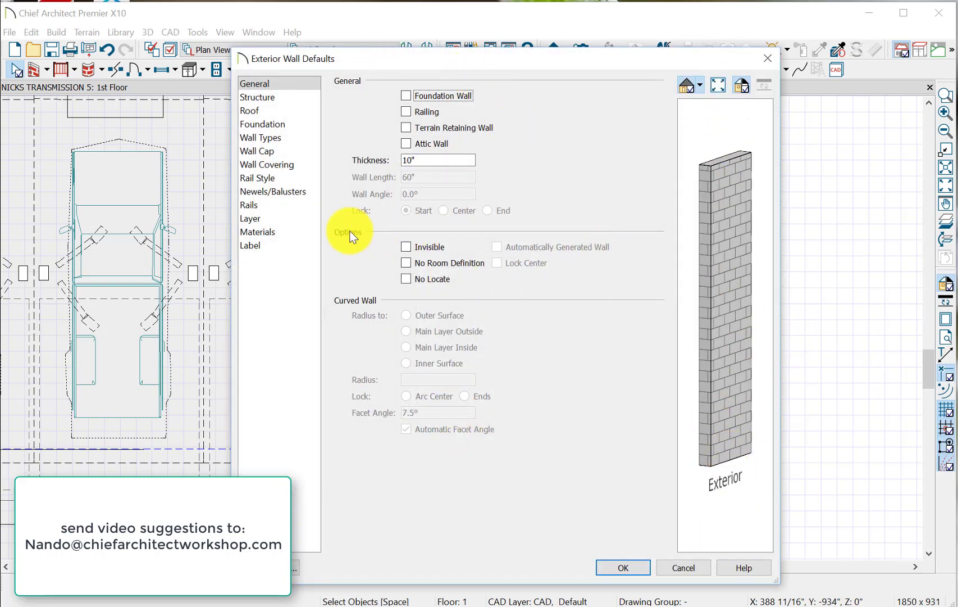
Browse the available wall types for the exterior wall defaults and try Brick-6
{"action": "left_click", "coordinate": [267, 140]}
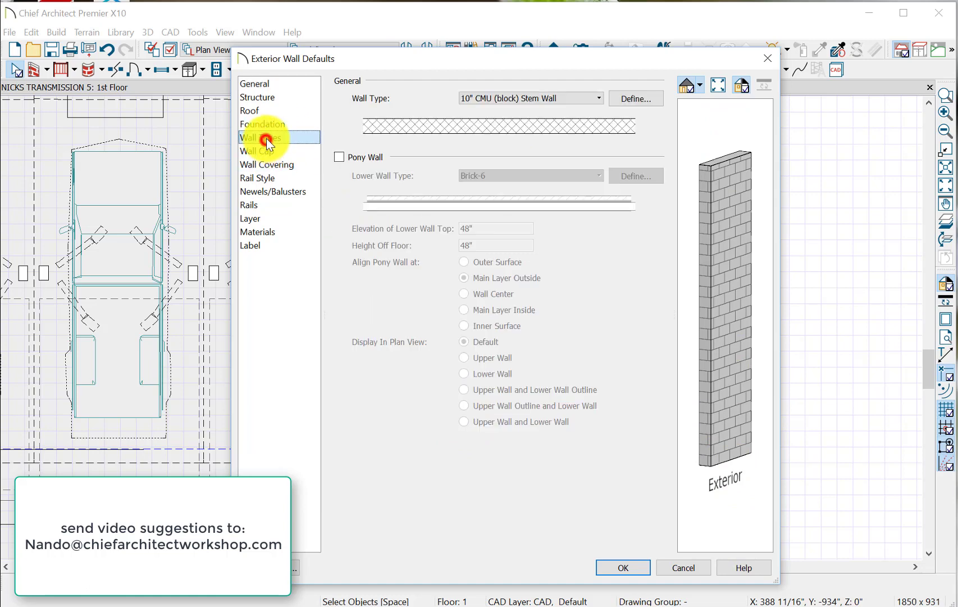
{"action": "left_click", "coordinate": [600, 99]}
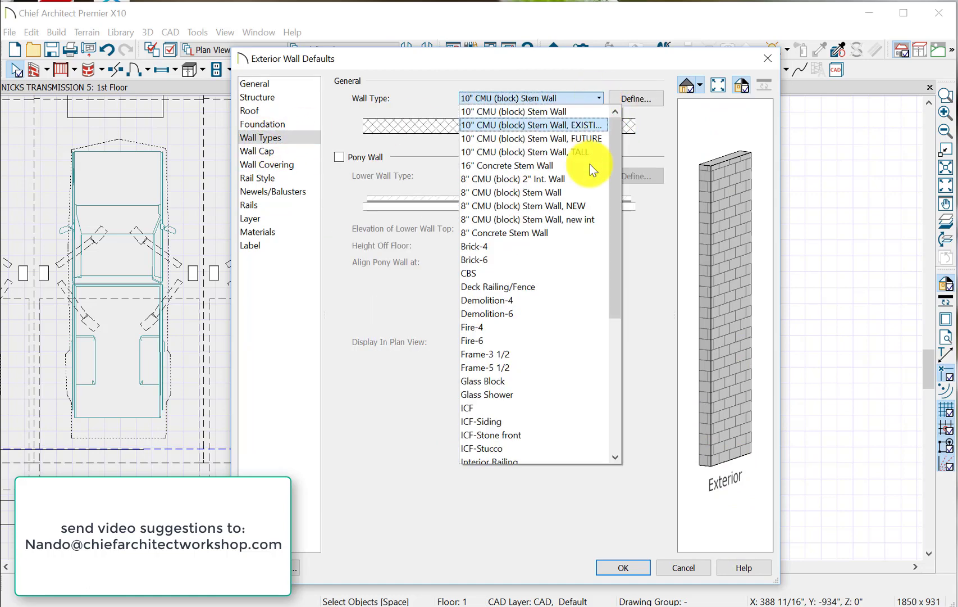
{"action": "left_click_drag", "start_coordinate": [618, 171], "coordinate": [620, 178]}
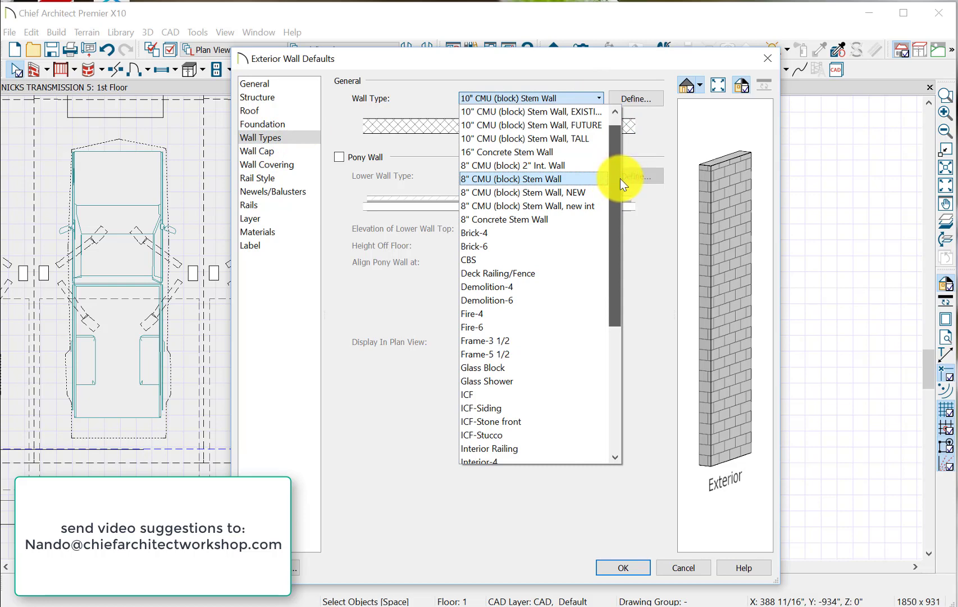
{"action": "left_click", "coordinate": [511, 246]}
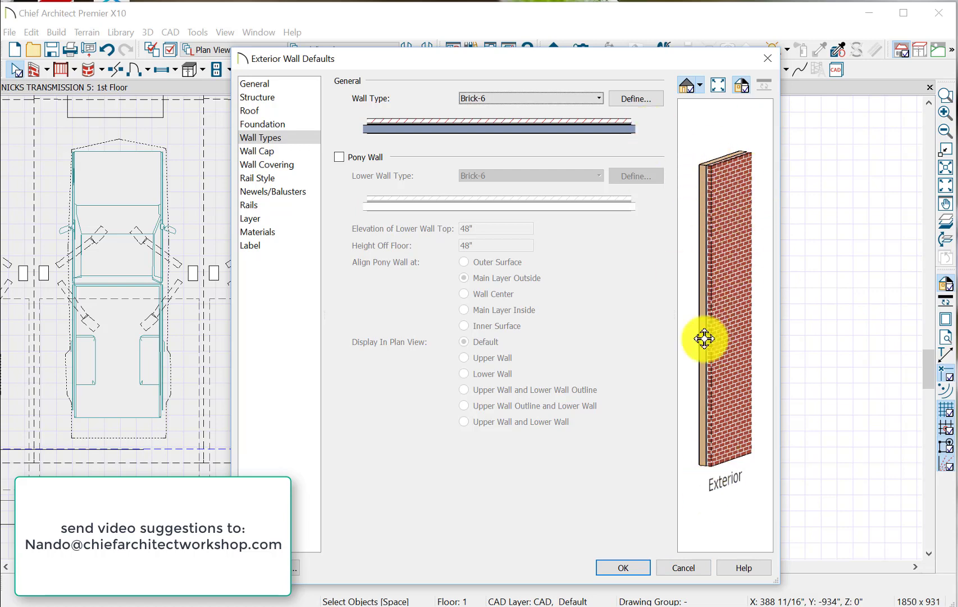
Set the default exterior wall type to Demolition-4, accept it and close Default Settings
{"action": "left_click", "coordinate": [599, 98]}
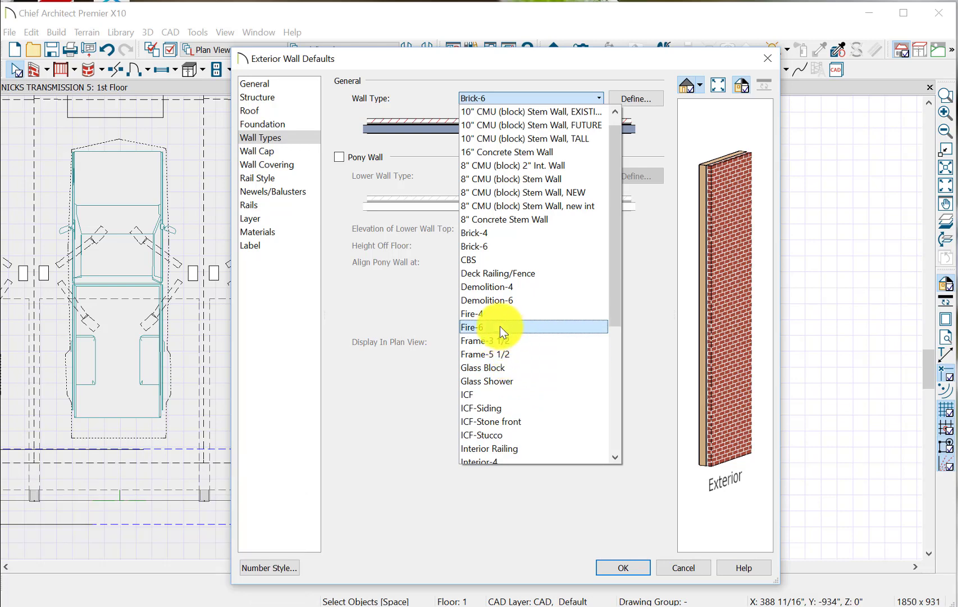
{"action": "left_click", "coordinate": [501, 287]}
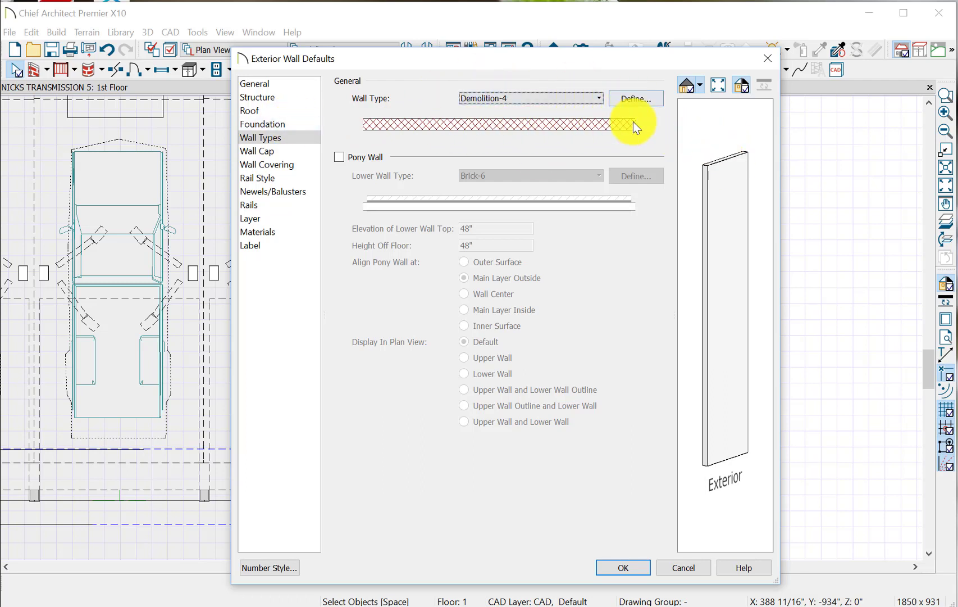
{"action": "left_click", "coordinate": [634, 565]}
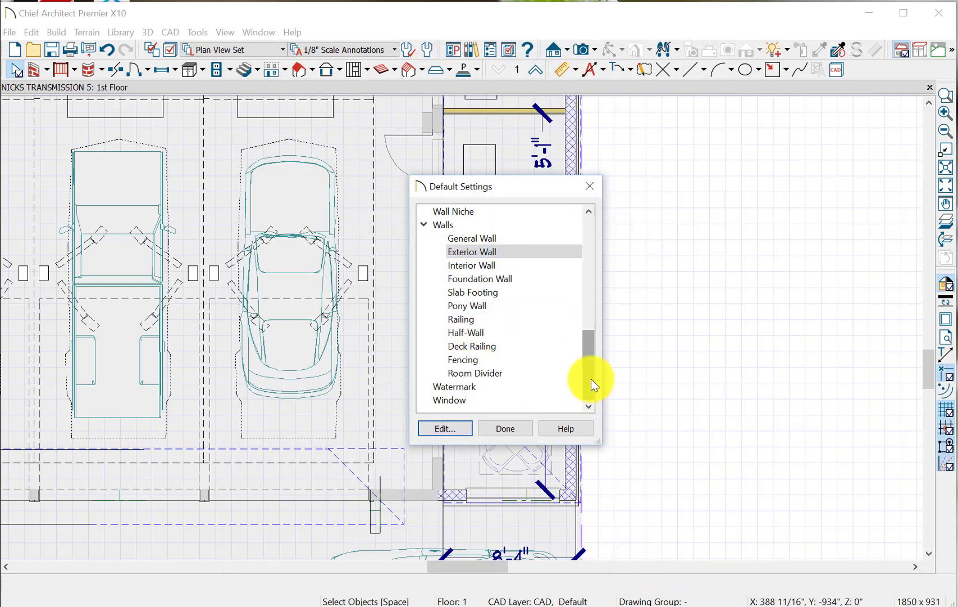
{"action": "left_click", "coordinate": [591, 380]}
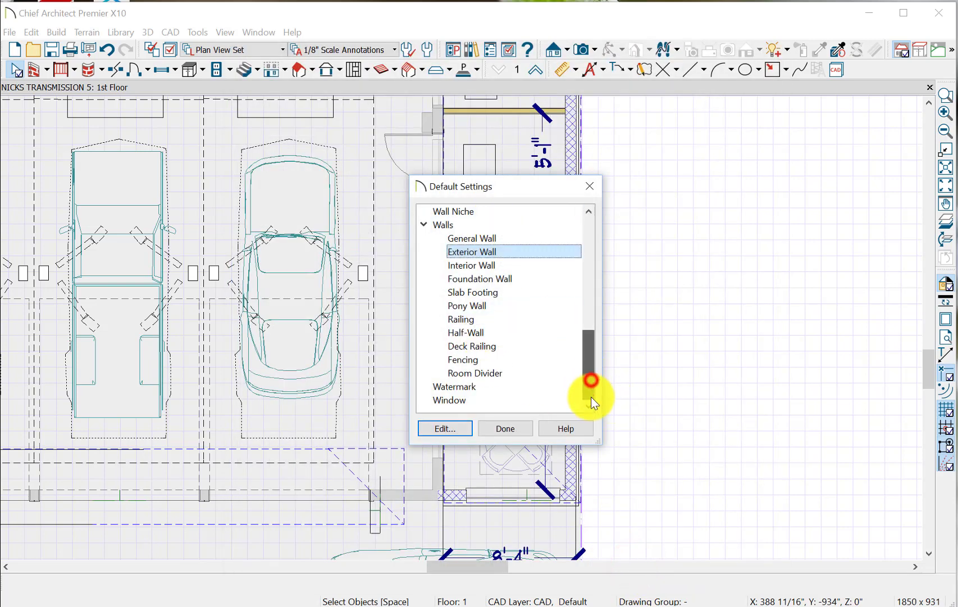
{"action": "left_click", "coordinate": [508, 427]}
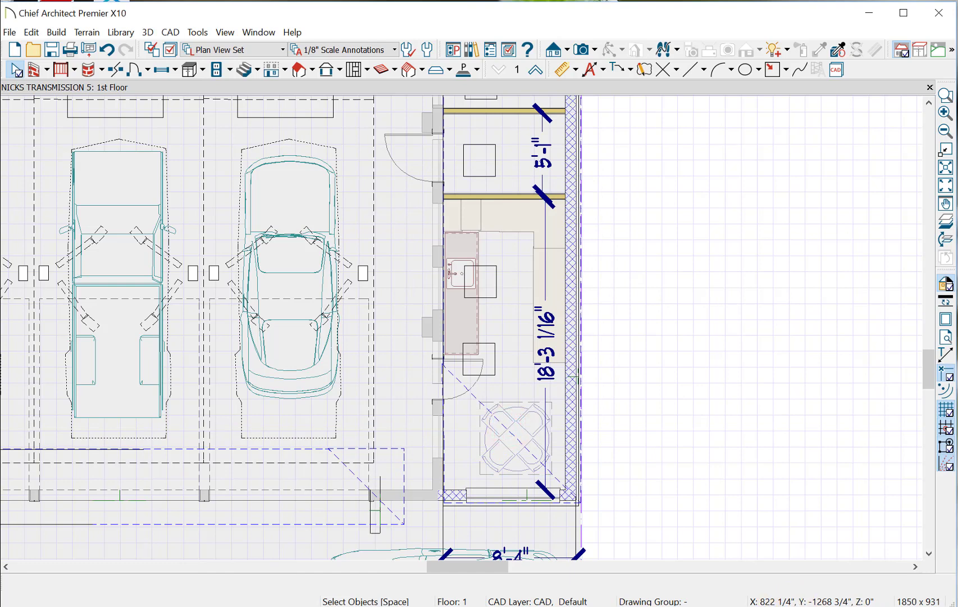
Open the Window defaults from Default Settings and change the window type to Fixed Glass
{"action": "left_click", "coordinate": [452, 400]}
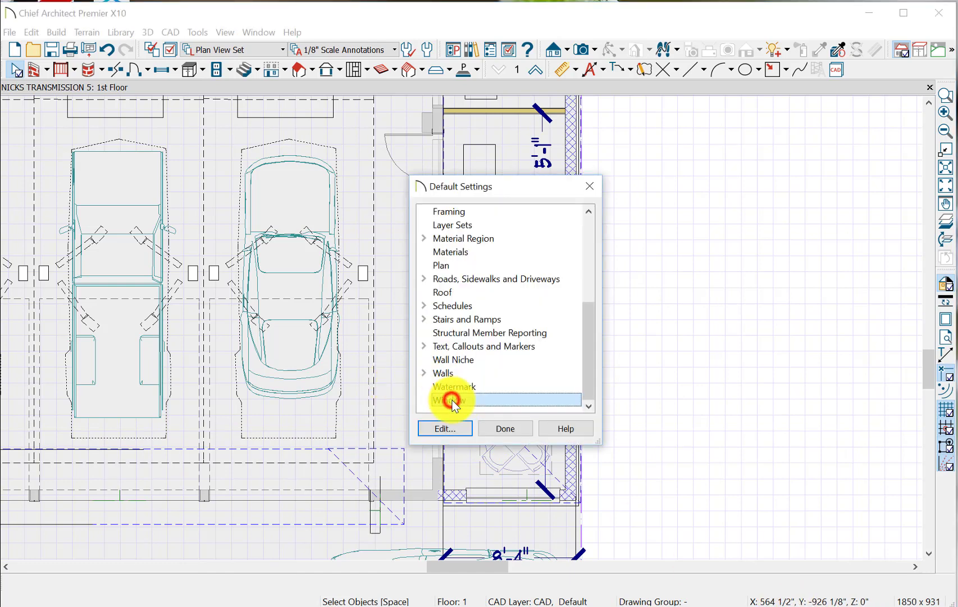
{"action": "left_click", "coordinate": [447, 430]}
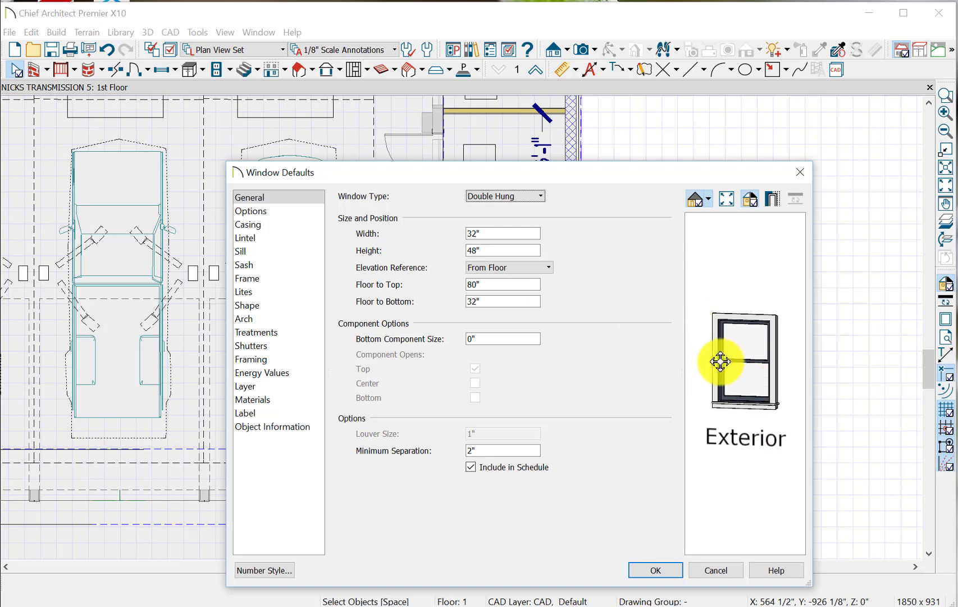
{"action": "left_click", "coordinate": [539, 196]}
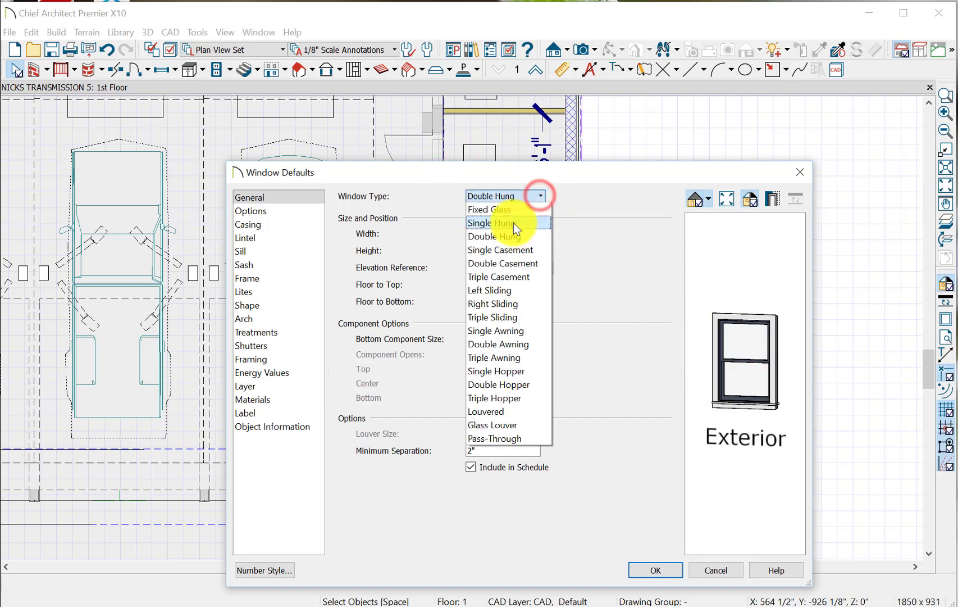
{"action": "left_click", "coordinate": [501, 209]}
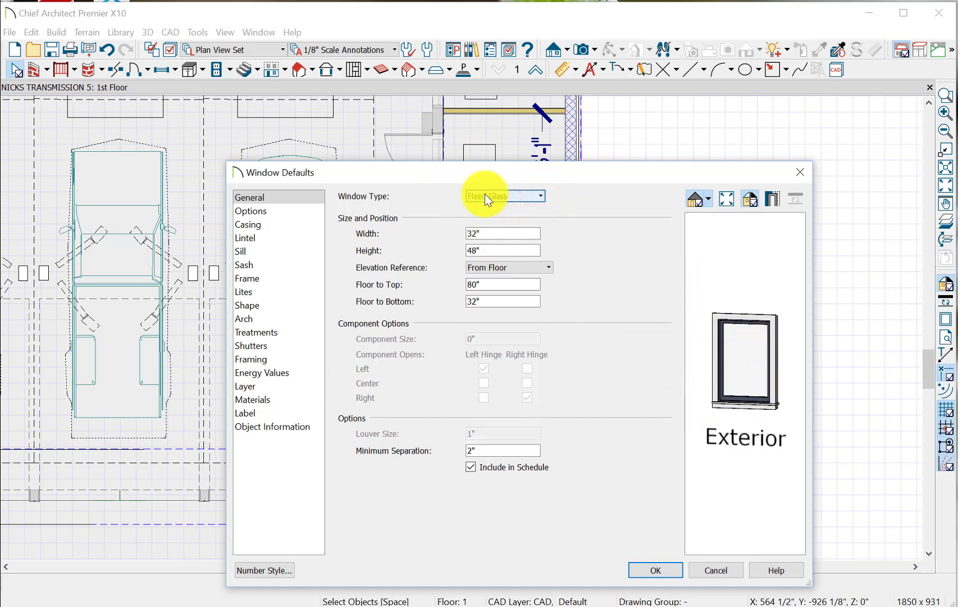
Try Single Casement as the default window type and switch it to Double Hung
{"action": "left_click", "coordinate": [540, 194]}
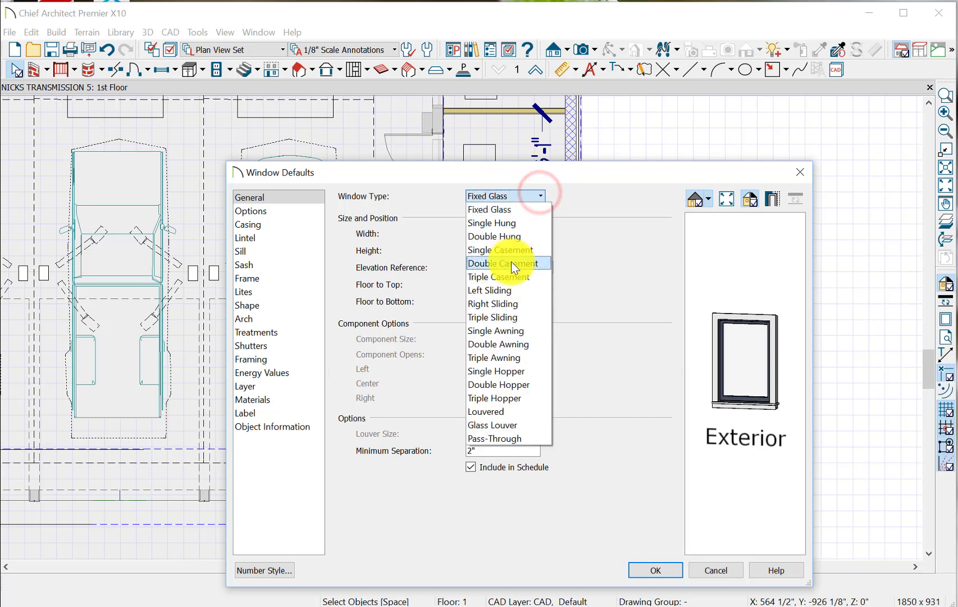
{"action": "left_click", "coordinate": [508, 250]}
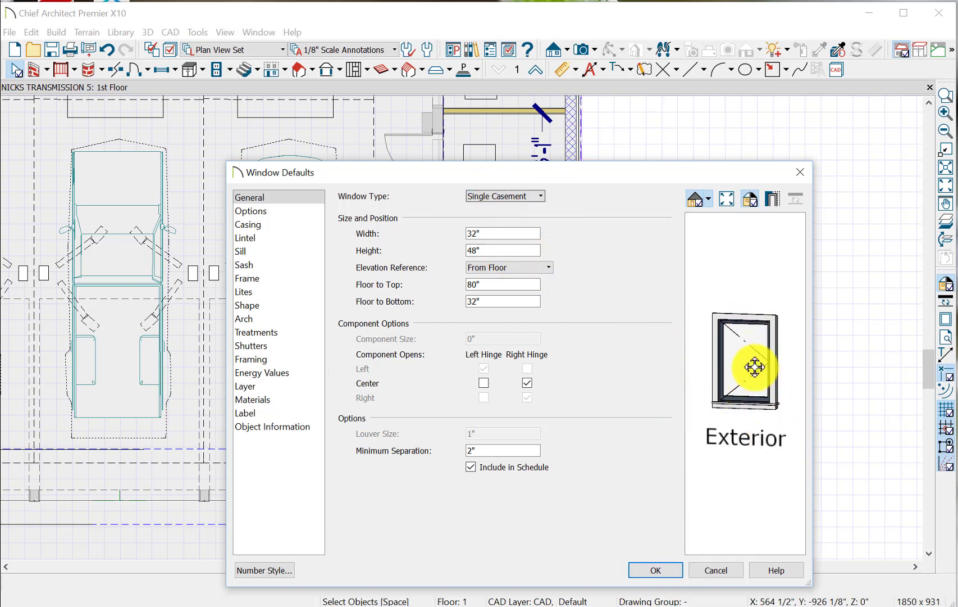
{"action": "left_click", "coordinate": [539, 195]}
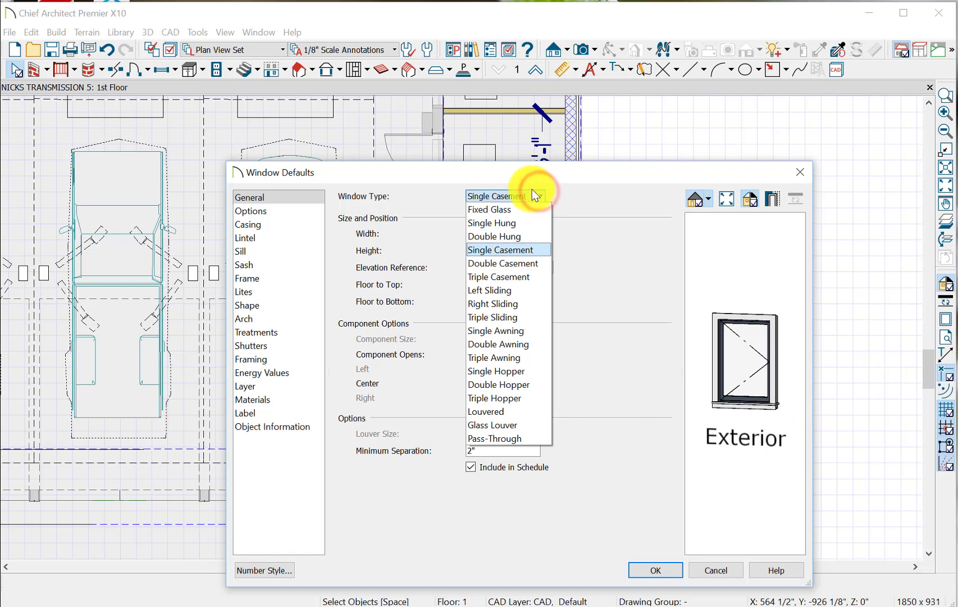
{"action": "left_click", "coordinate": [514, 235]}
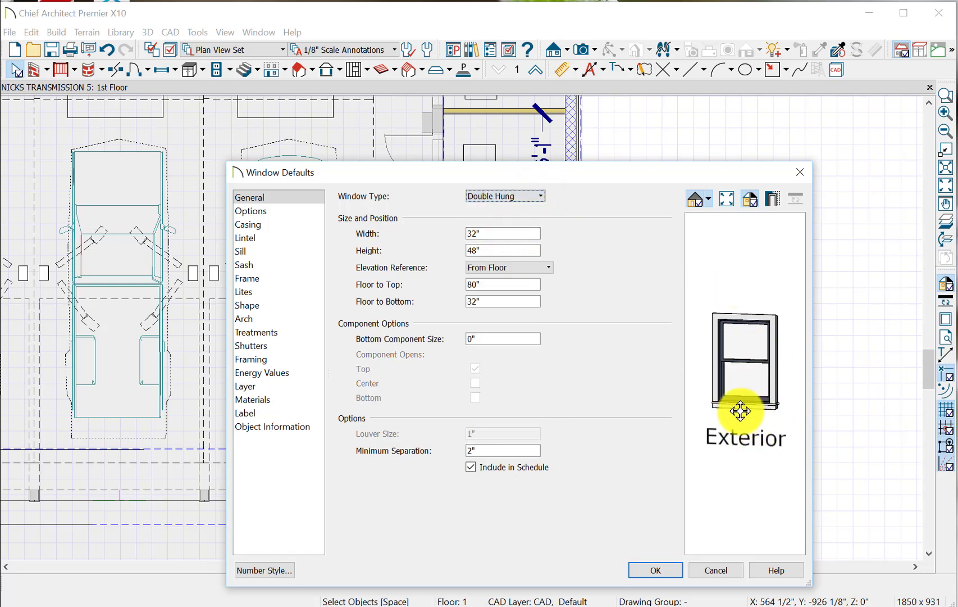
Set the default window type to Single Casement and accept the Window defaults
{"action": "left_click", "coordinate": [540, 196]}
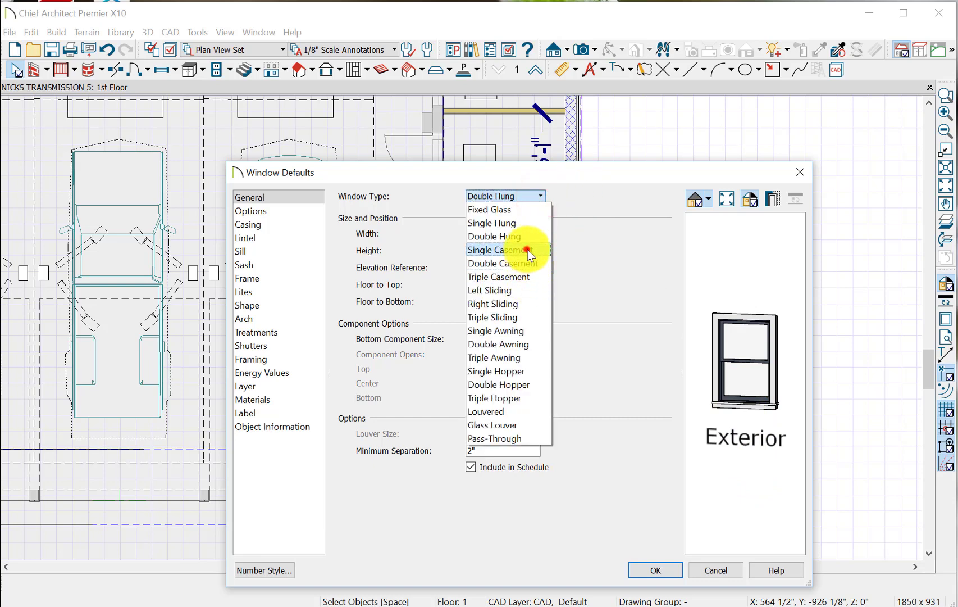
{"action": "left_click", "coordinate": [528, 249]}
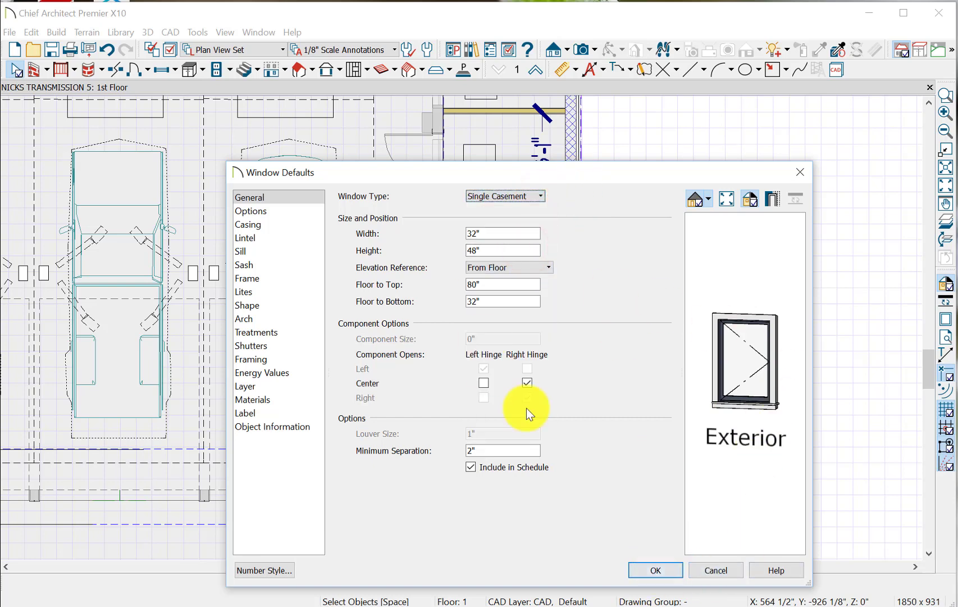
{"action": "left_click", "coordinate": [670, 571]}
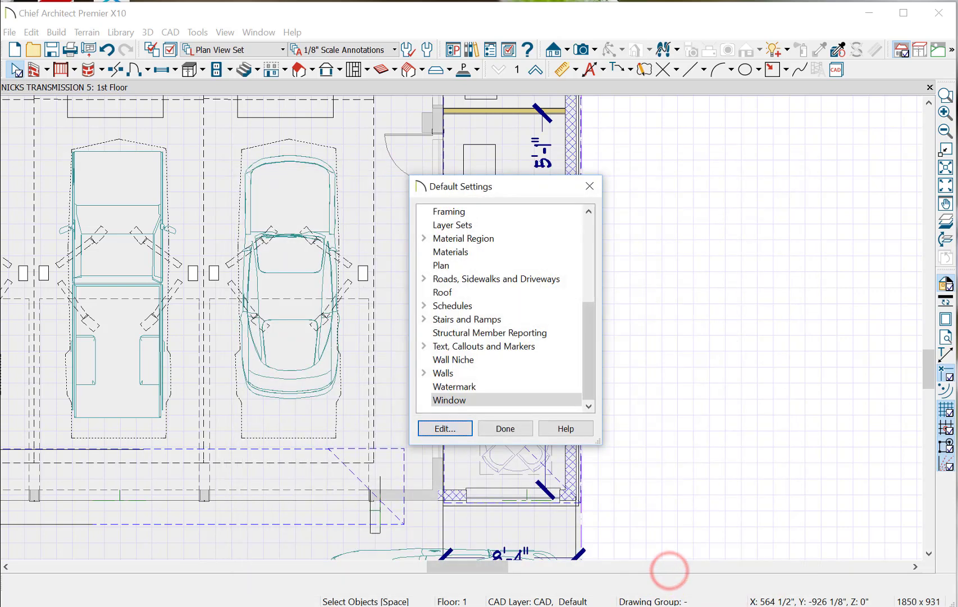